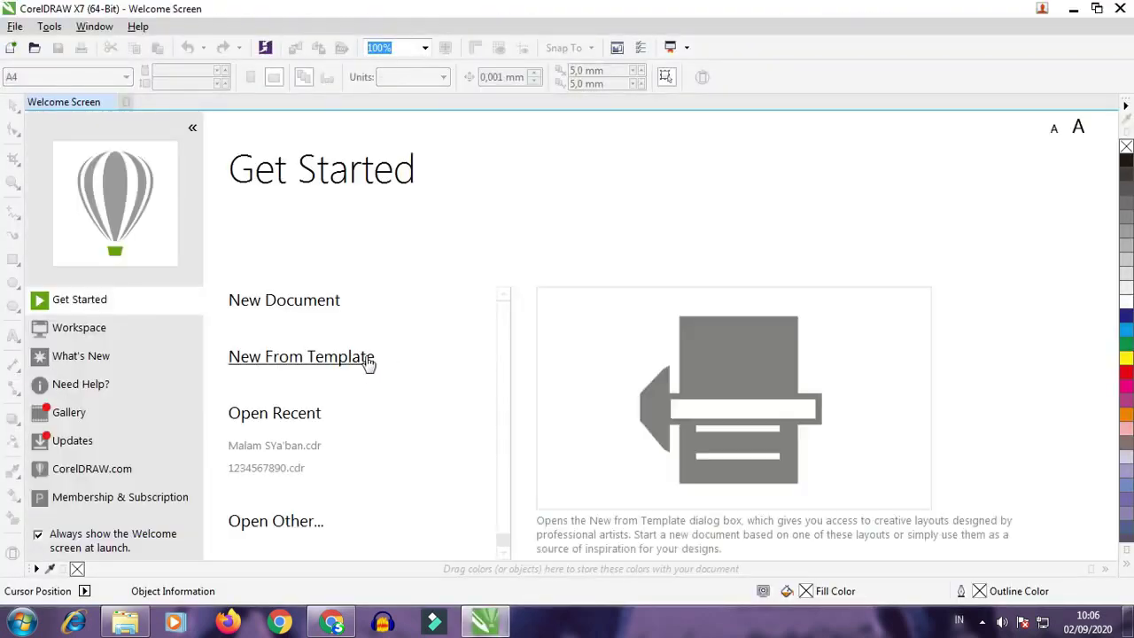
Create a new 1280 × 720 px RGB document at 300 dpi, keeping pixels as the unit
left_click(324, 305)
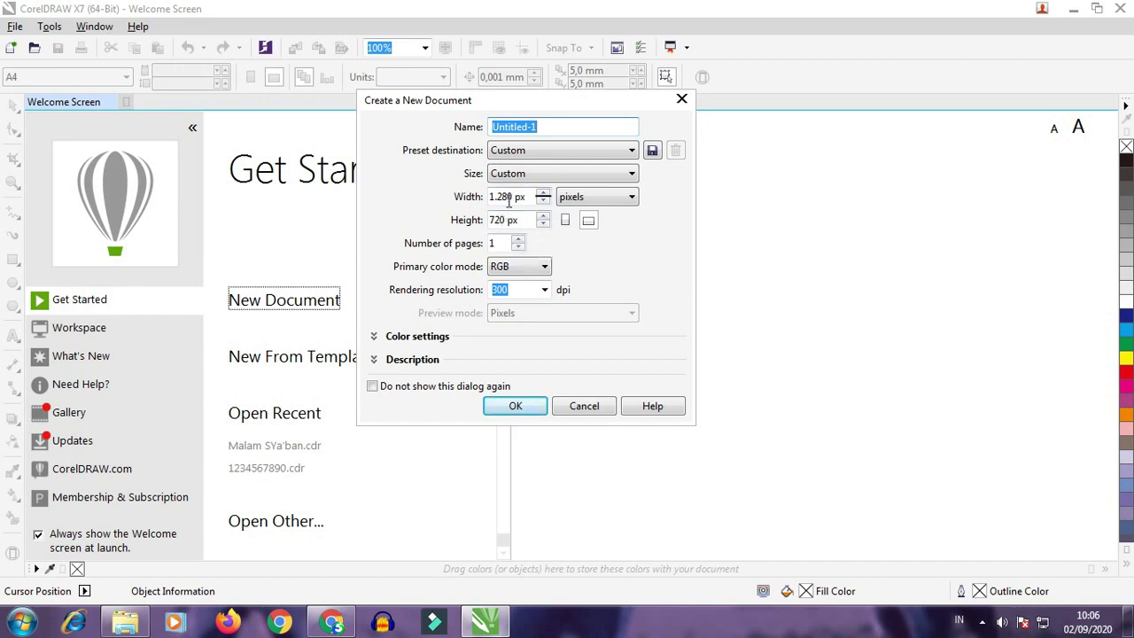
left_click(571, 200)
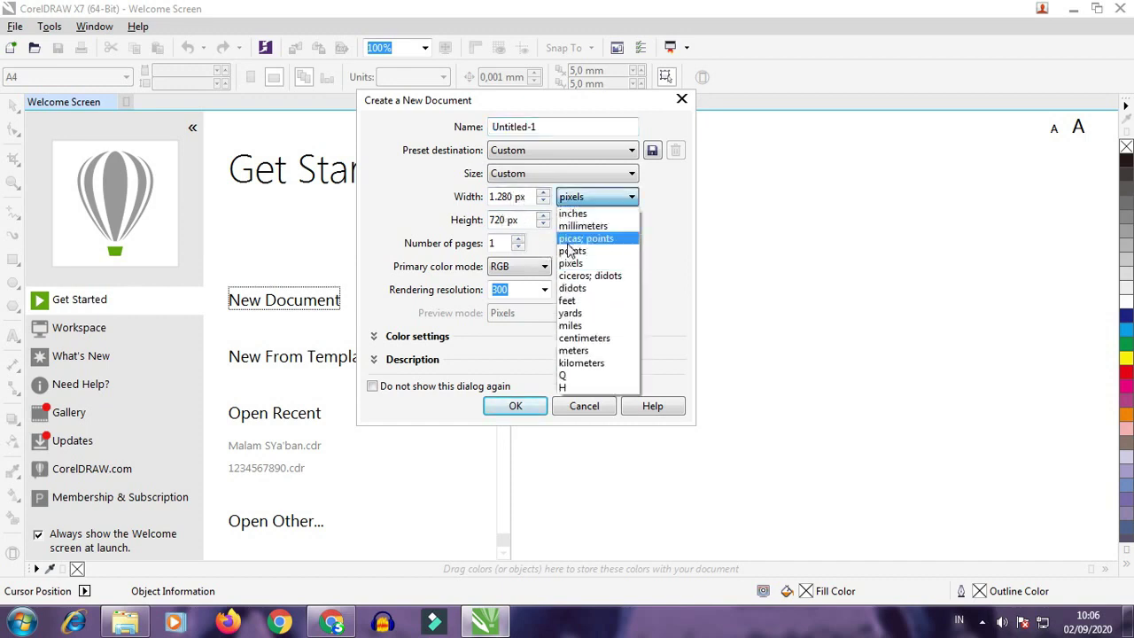
left_click(608, 201)
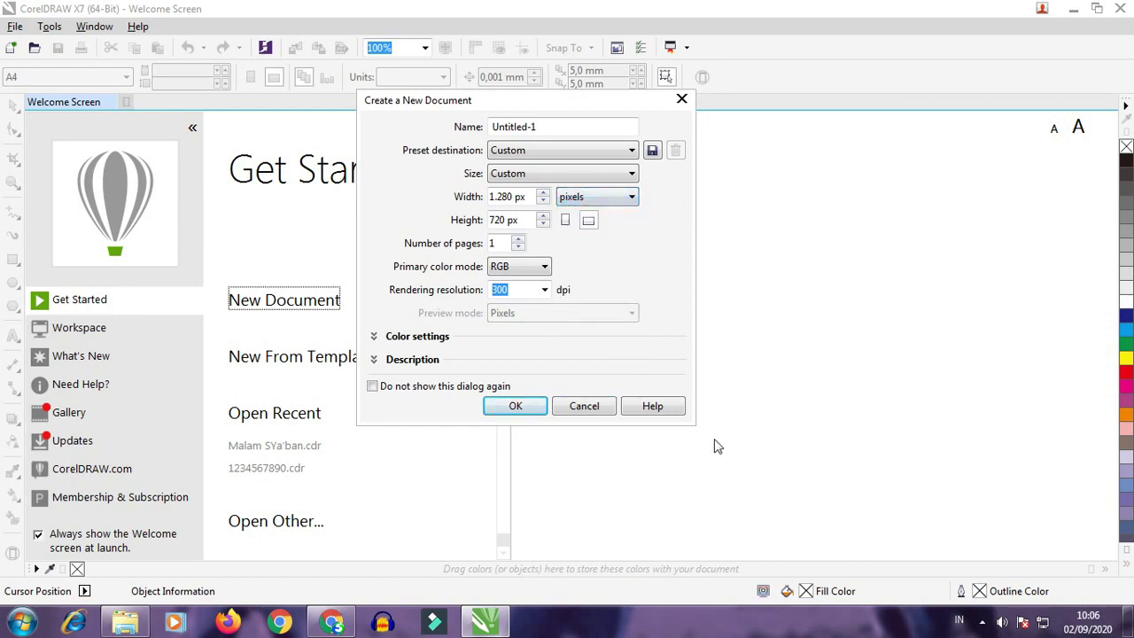
left_click(536, 409)
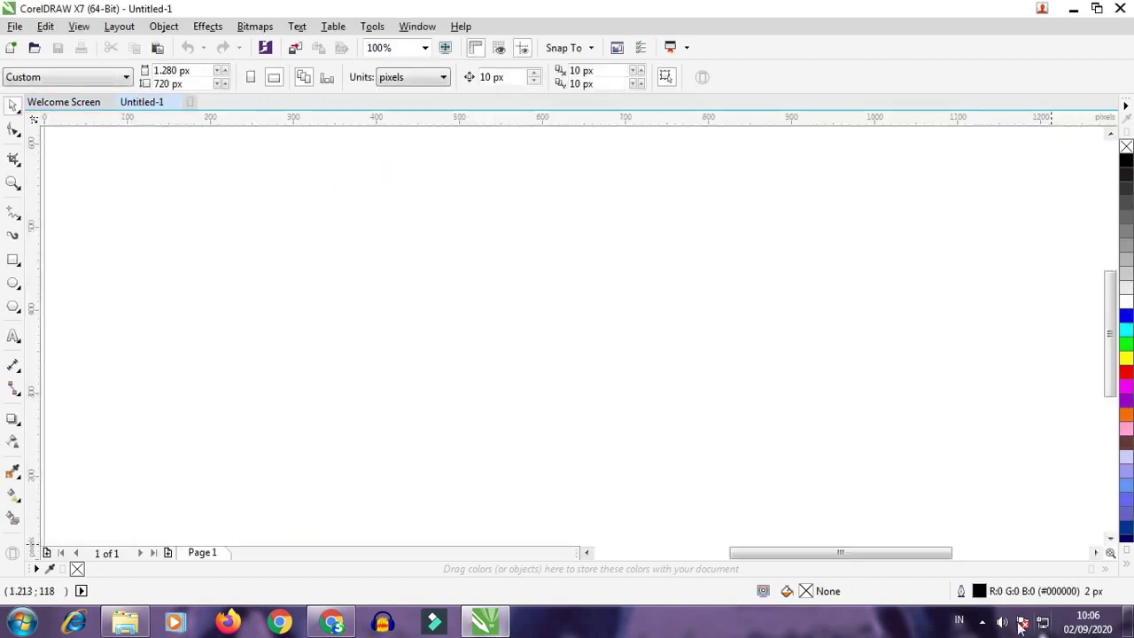
Draw a rectangle from the page's upper-left corner and enlarge it to about 1820 × 722 px, extending past the right page edge
left_click(982, 623)
left_click(863, 443)
scroll(758, 374, "down", 2)
scroll(758, 374, "down", 1)
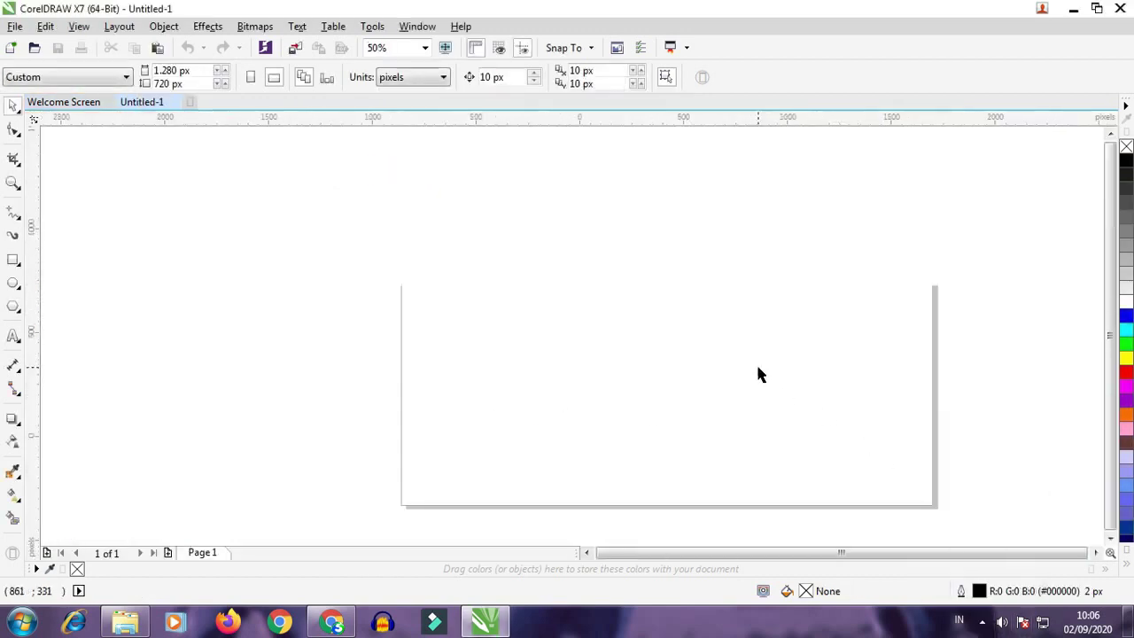
left_click(1108, 552)
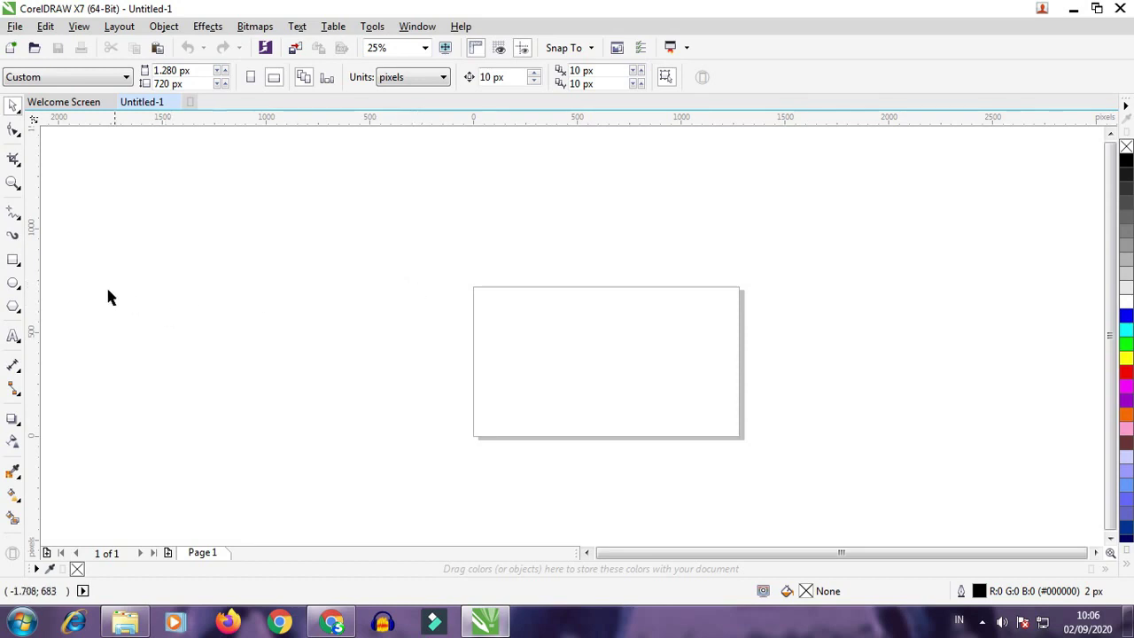
left_click(13, 260)
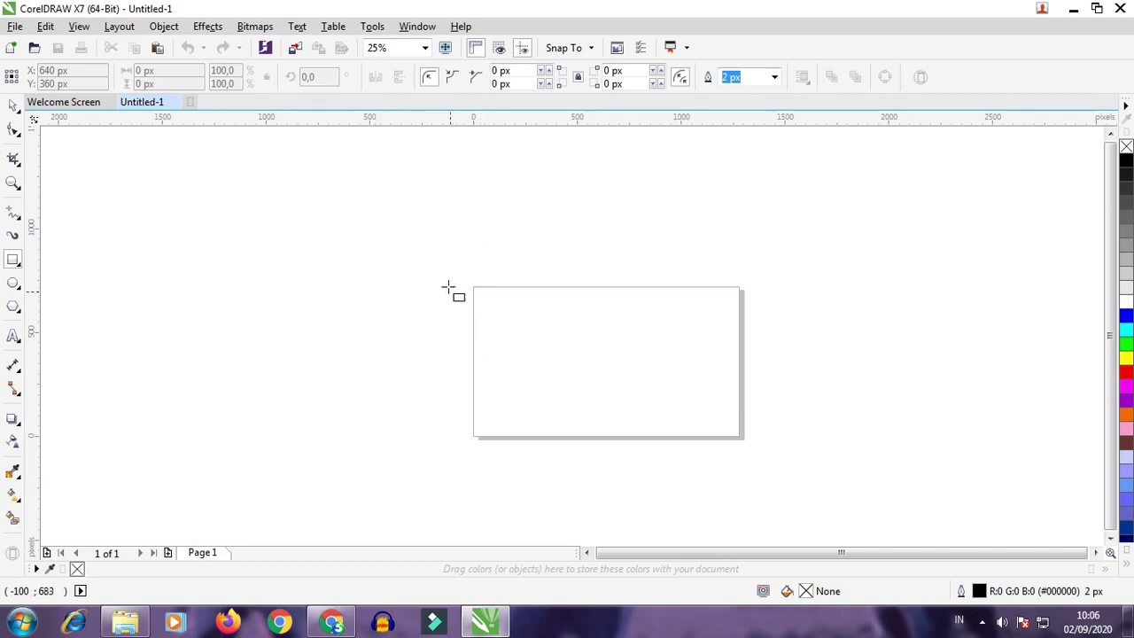
left_click_drag(475, 289, 829, 428)
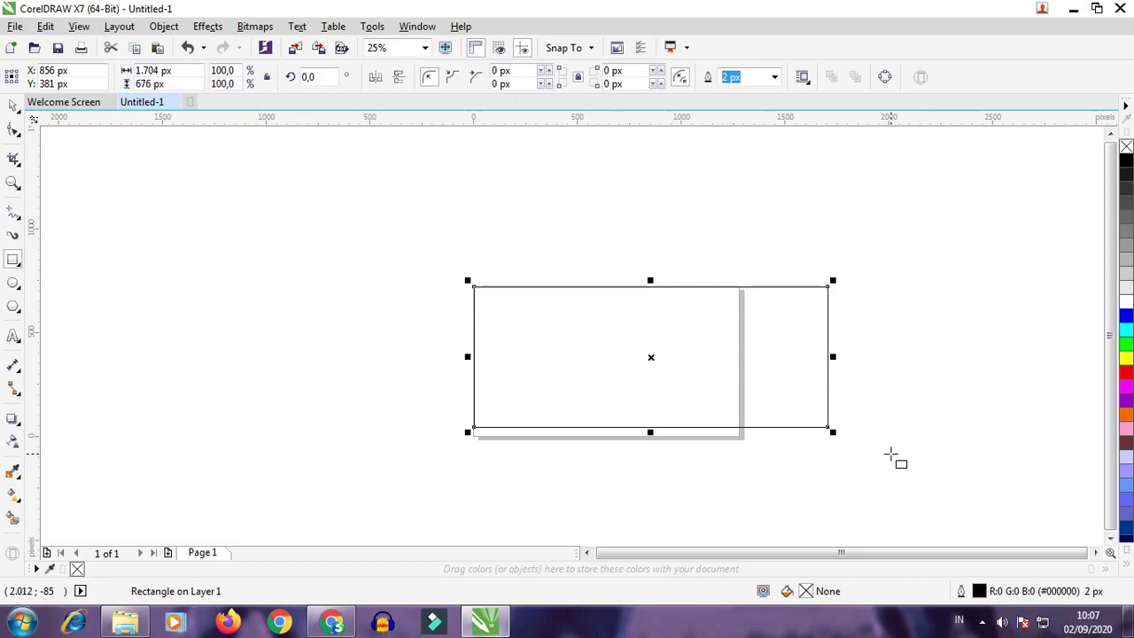
left_click_drag(833, 433, 860, 475)
left_click(13, 105)
left_click(965, 282)
left_click(825, 346)
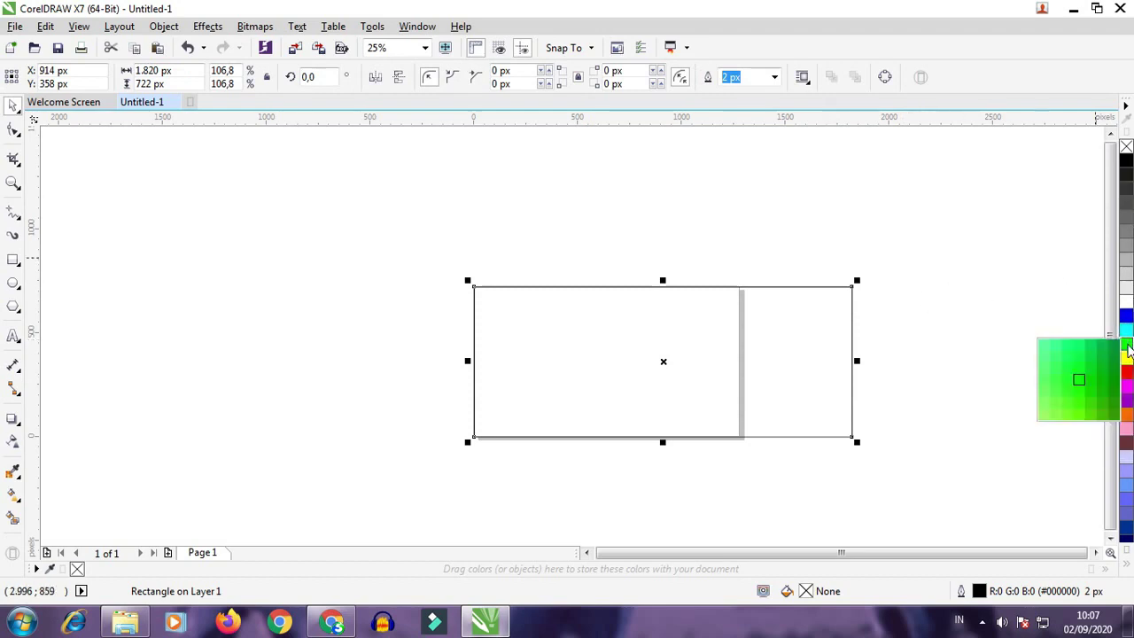
left_click_drag(1128, 348, 1079, 362)
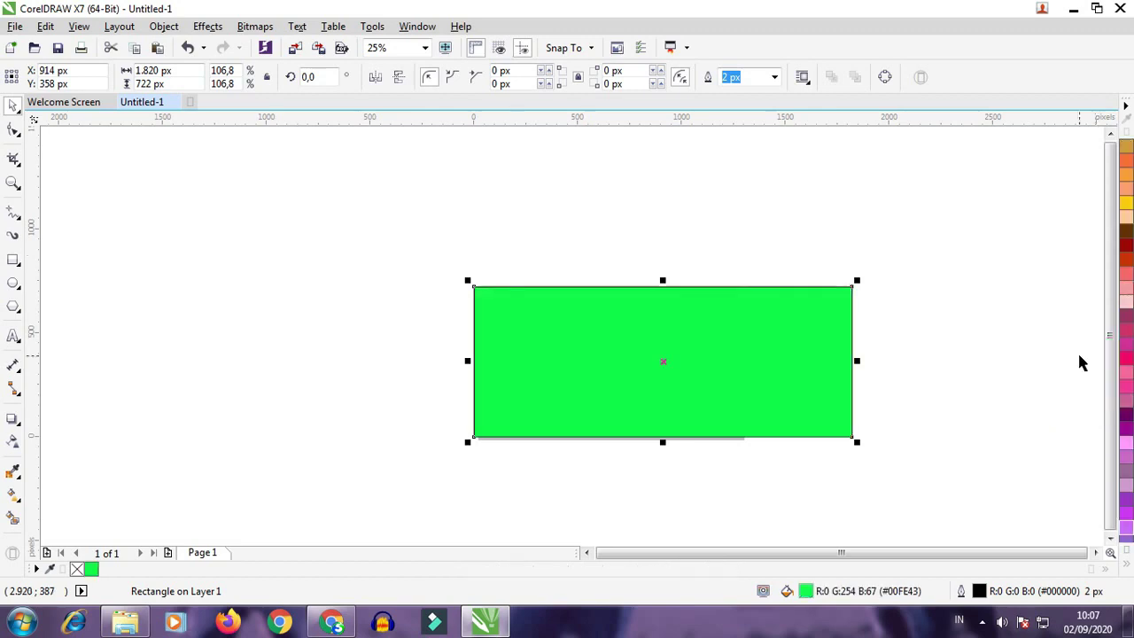
key("ctrl+z")
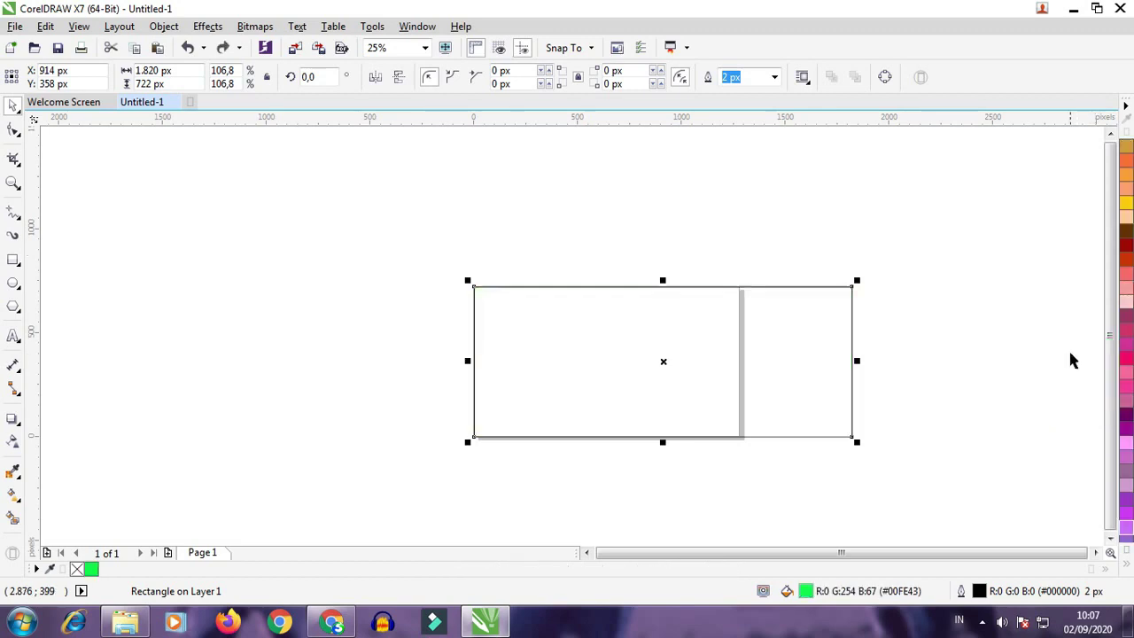
left_click(1065, 347)
left_click(1126, 567)
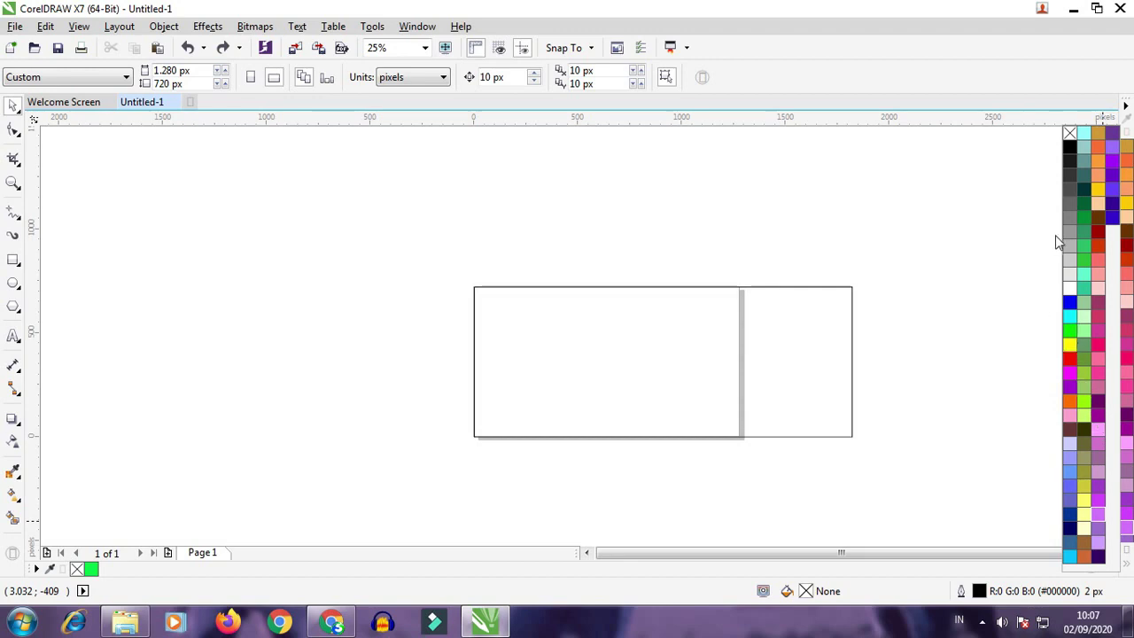
left_click(1068, 332)
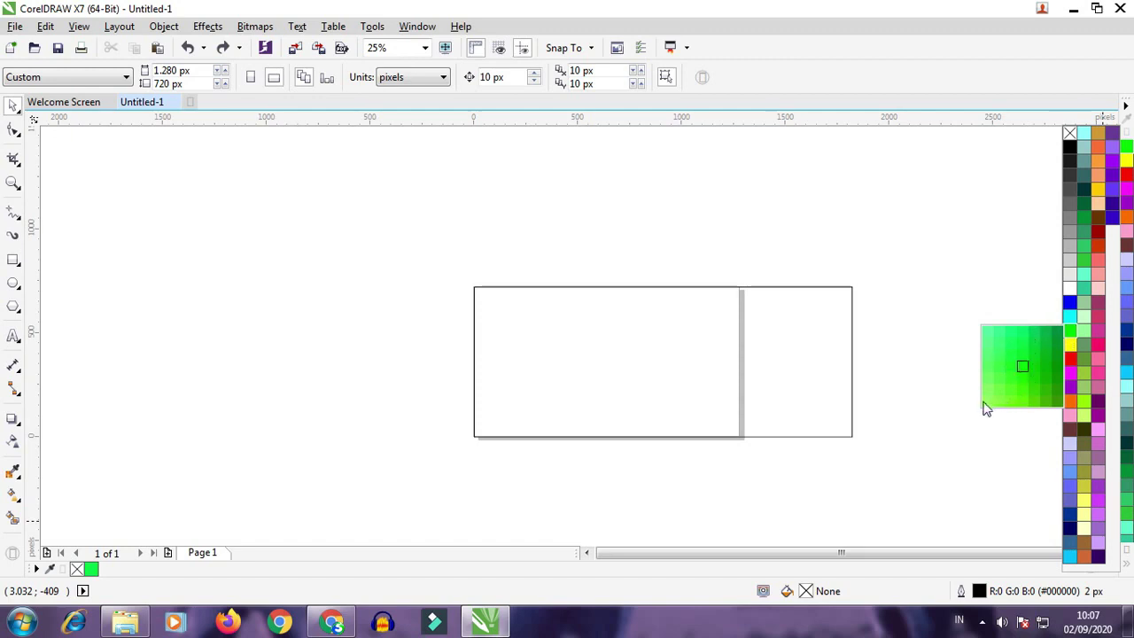
Fill the rectangle with the light green shade #A0FF61
left_click(810, 349)
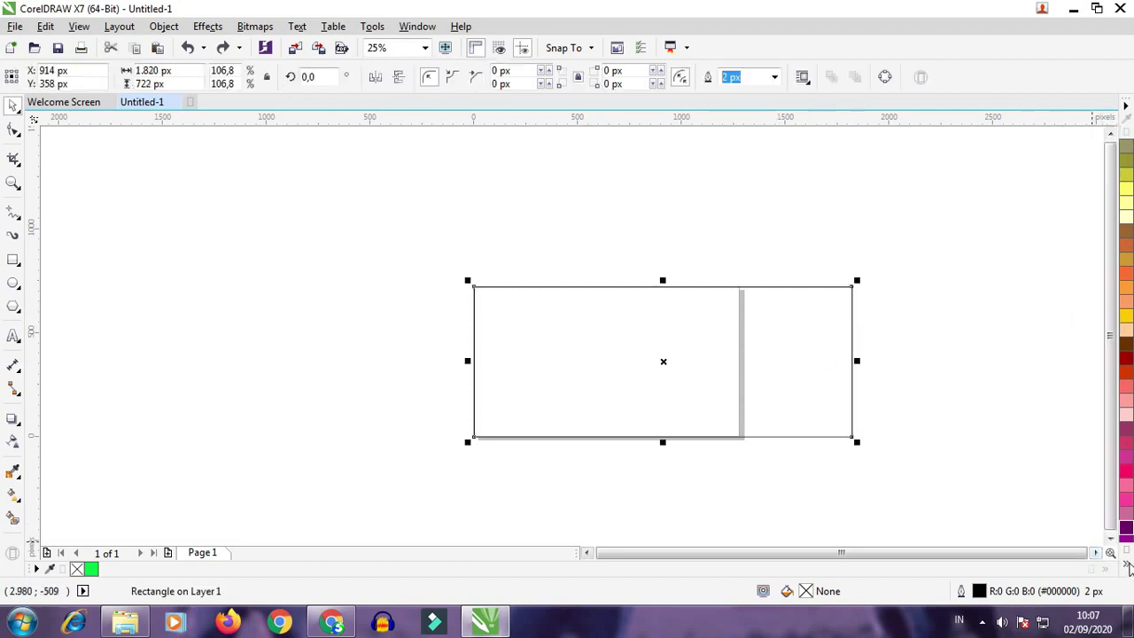
left_click(1128, 568)
left_click_drag(1069, 339, 990, 408)
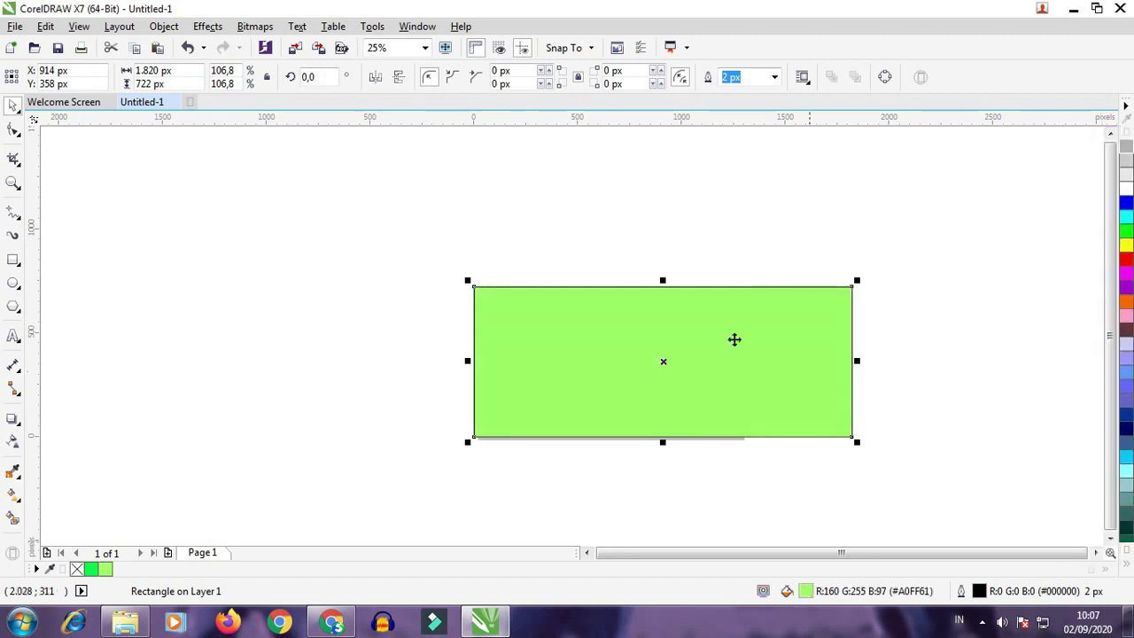
left_click(235, 243)
Create a smaller concentric copy of the rectangle inside it, about 1648 × 654 px
left_click(650, 409)
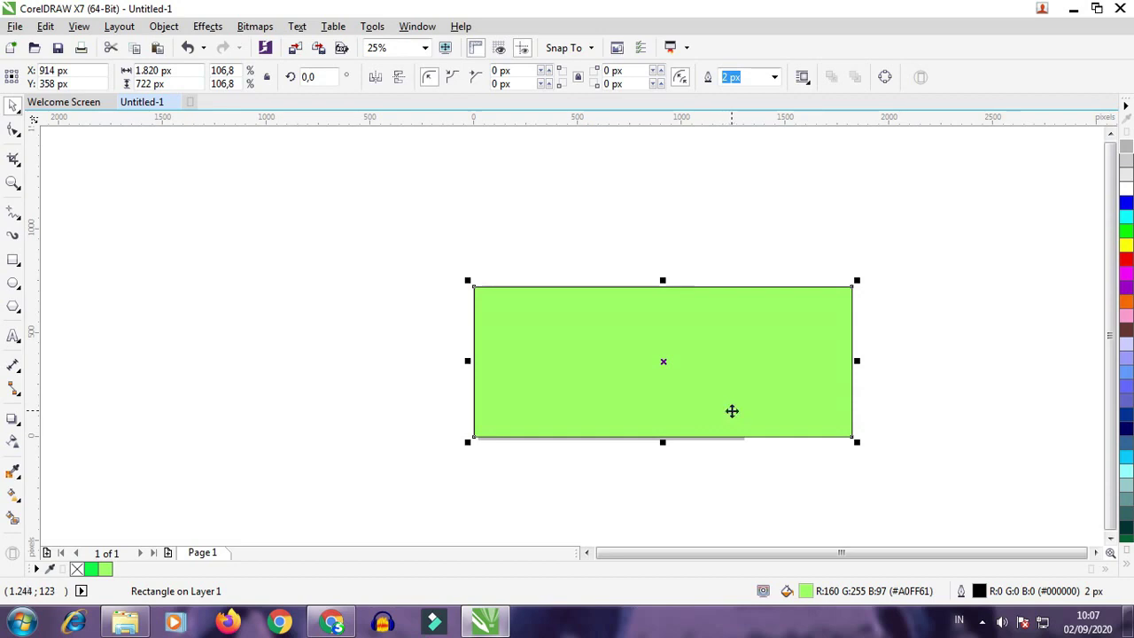
left_click(889, 432)
left_click(803, 406)
left_click_drag(856, 443, 850, 438)
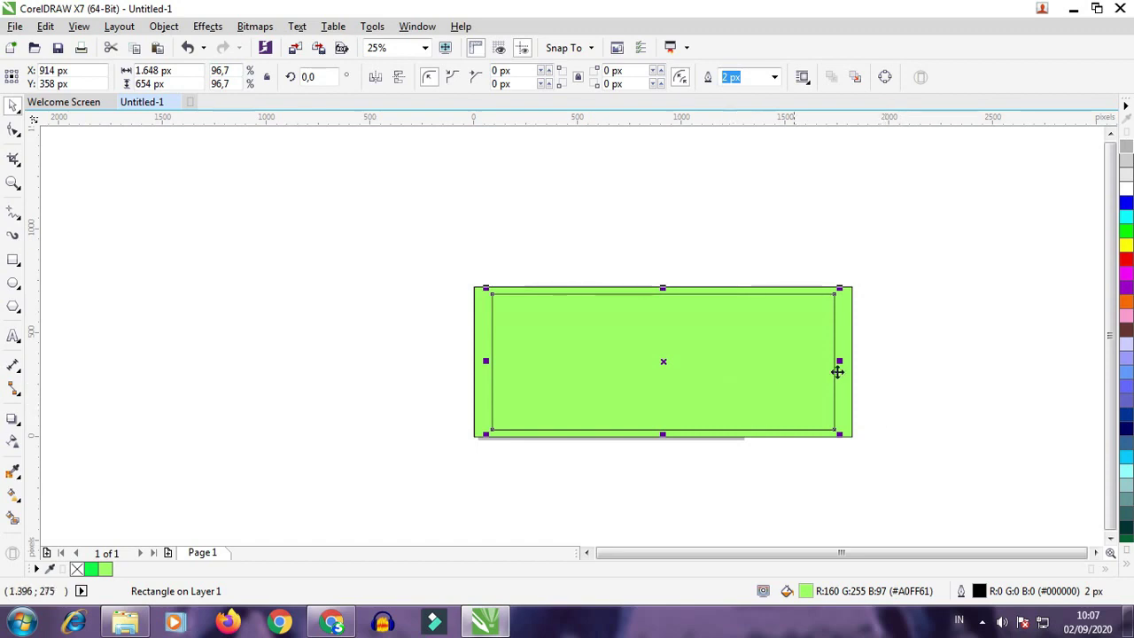
Fill the outer rectangle with a darker green shade
left_click(855, 312)
left_click(849, 316)
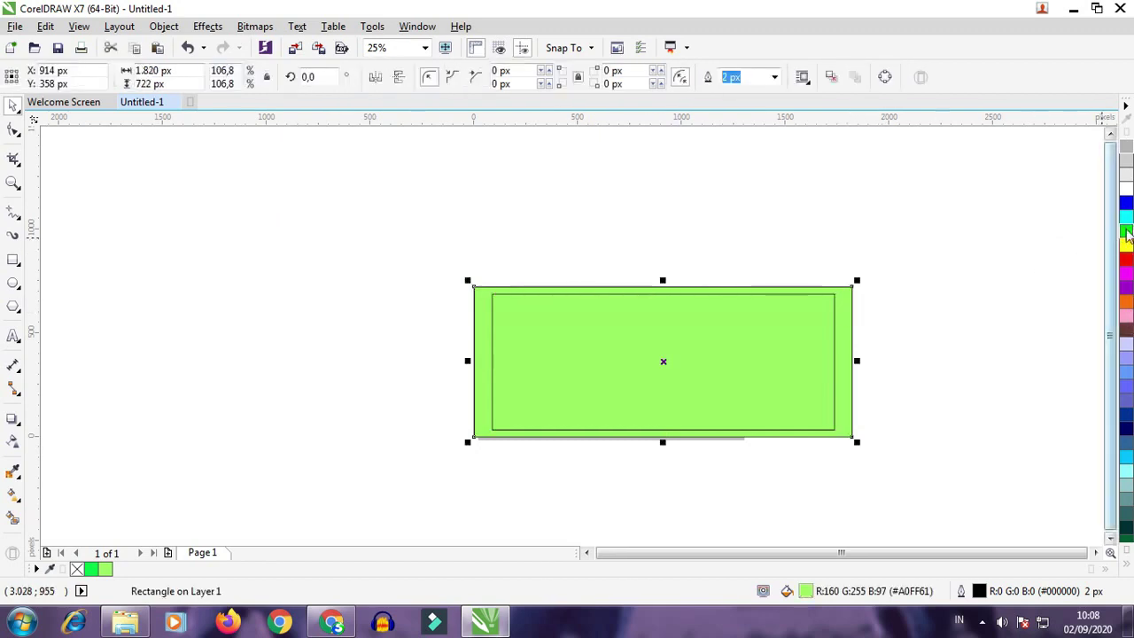
left_click(1126, 232)
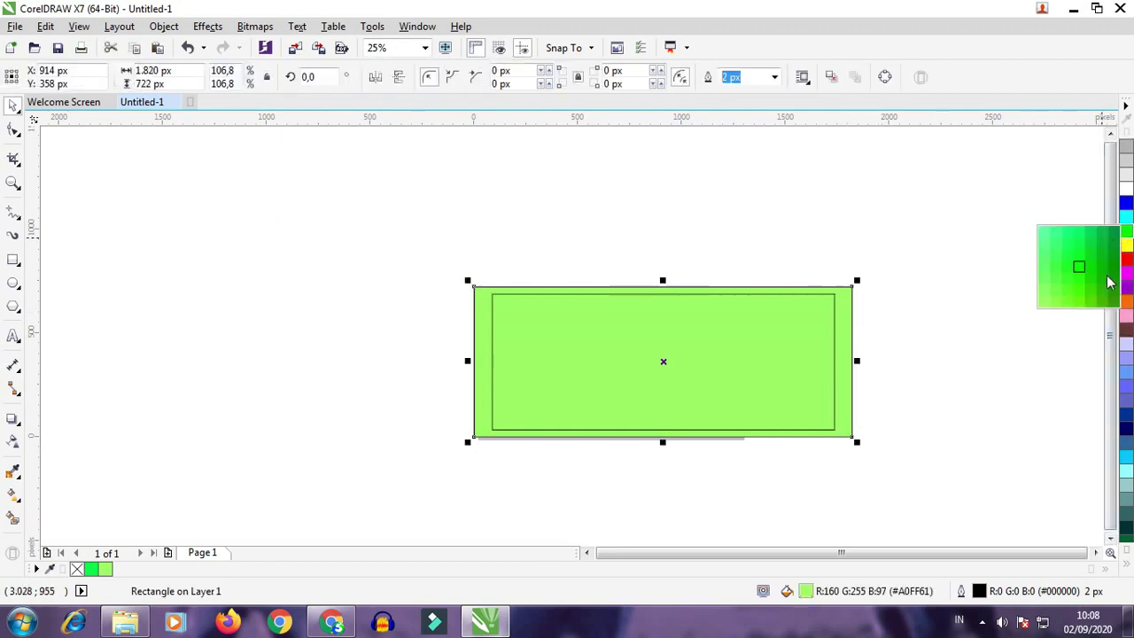
left_click(1091, 302)
left_click(980, 324)
left_click(767, 346)
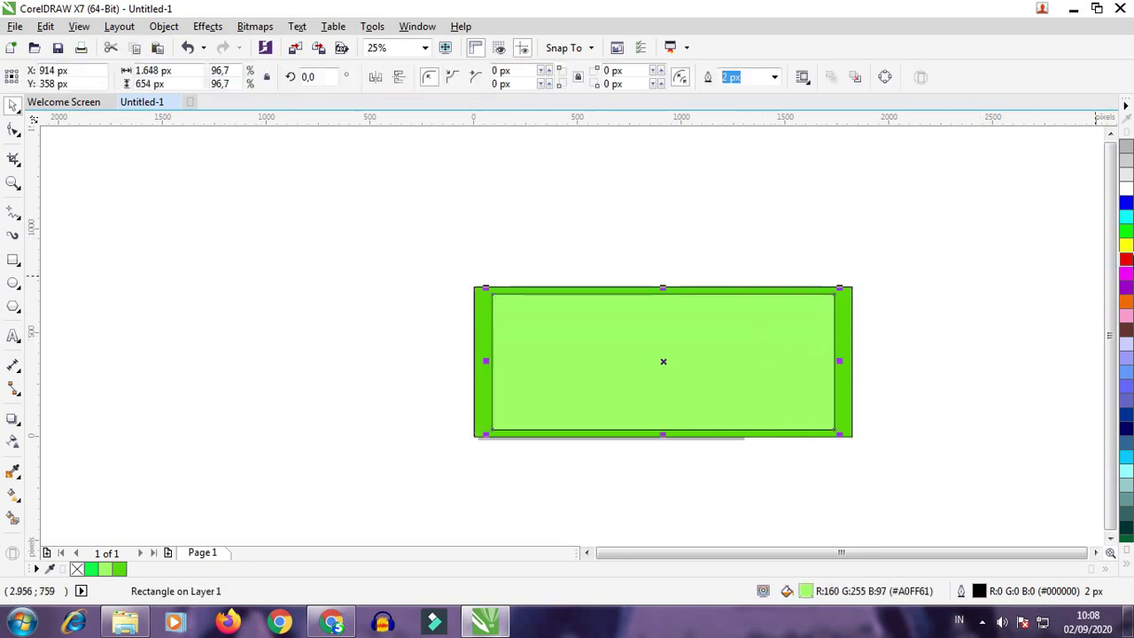
left_click(1130, 231)
left_click(788, 319)
left_click(816, 317)
left_click(955, 319)
Stretch the inner rectangle's right, top and bottom edges toward the outer rectangle, to about 1724 × 700 px
left_click(816, 331)
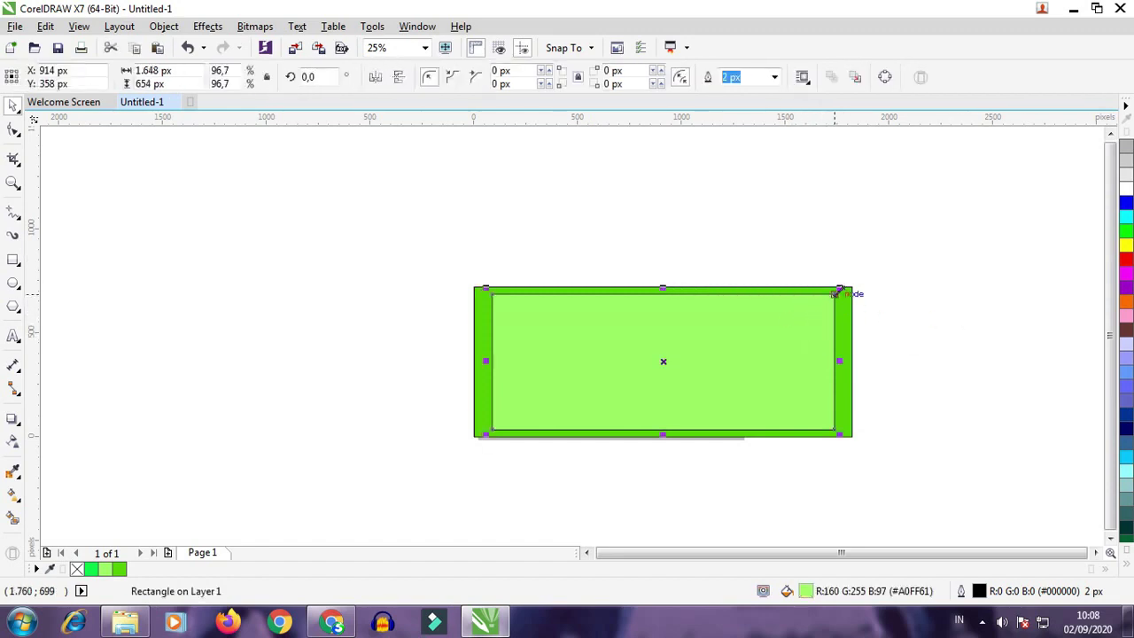
scroll(873, 326, "up", 1)
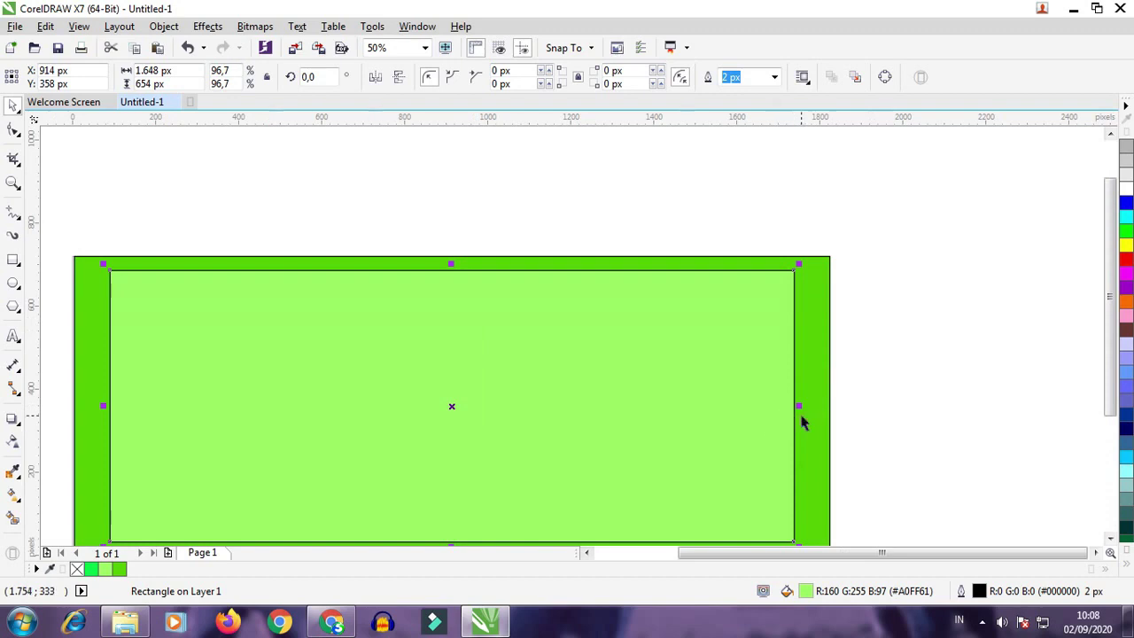
left_click_drag(802, 406, 836, 415)
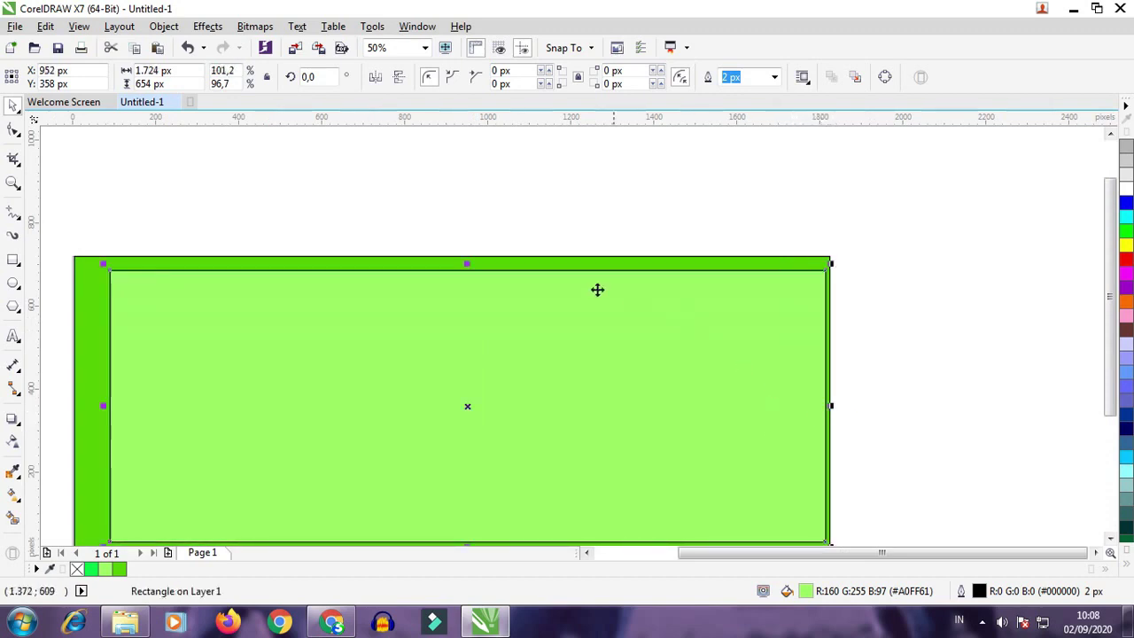
mouse_move(472, 270)
left_mouse_down()
mouse_move(466, 257)
mouse_move(478, 263)
left_mouse_up()
left_click_drag(1107, 418, 1114, 453)
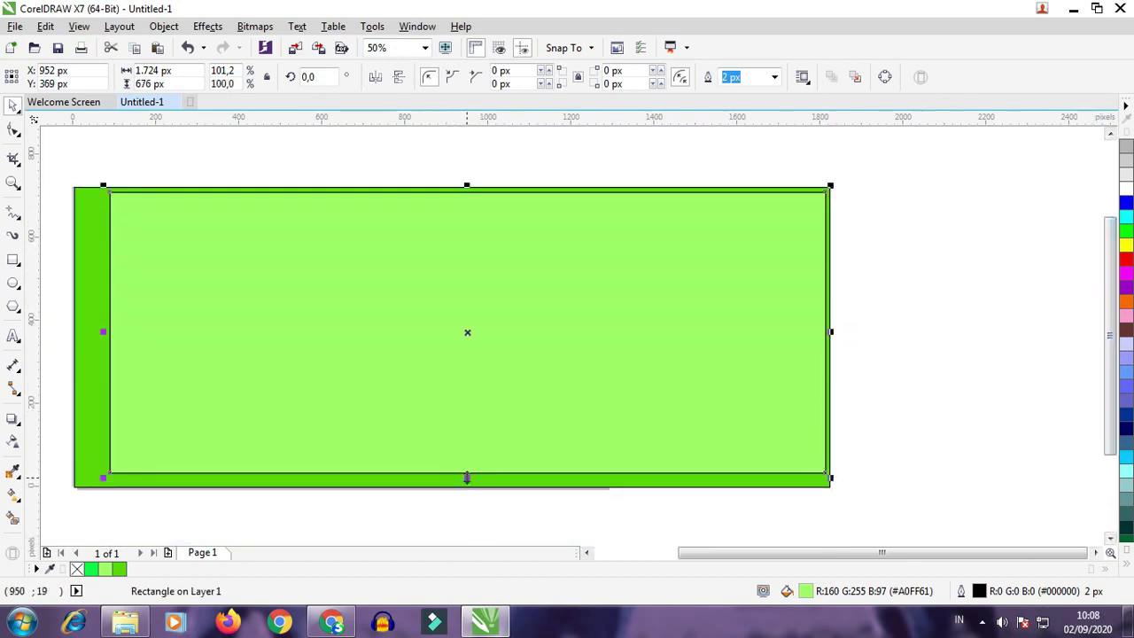
left_click_drag(469, 478, 466, 481)
Stretch the inner rectangle's left edge outward to a width of about 1799 px, leaving a thin dark green border
scroll(467, 485, "up", 2)
scroll(464, 483, "down", 2)
left_click_drag(95, 336, 78, 337)
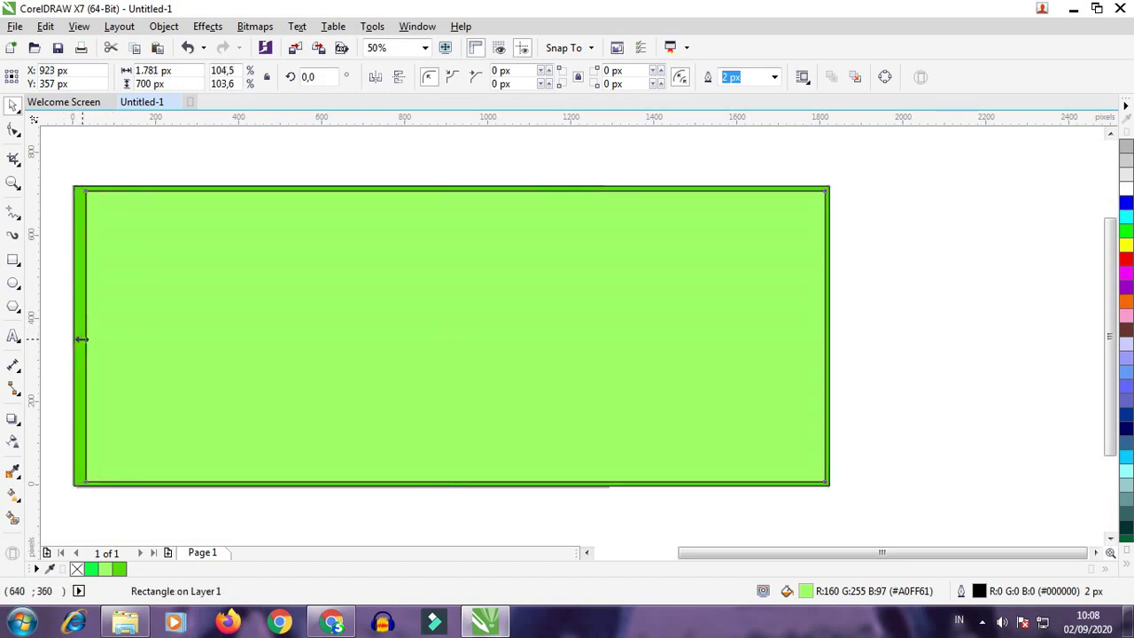
left_click(587, 552)
scroll(540, 367, "up", 2)
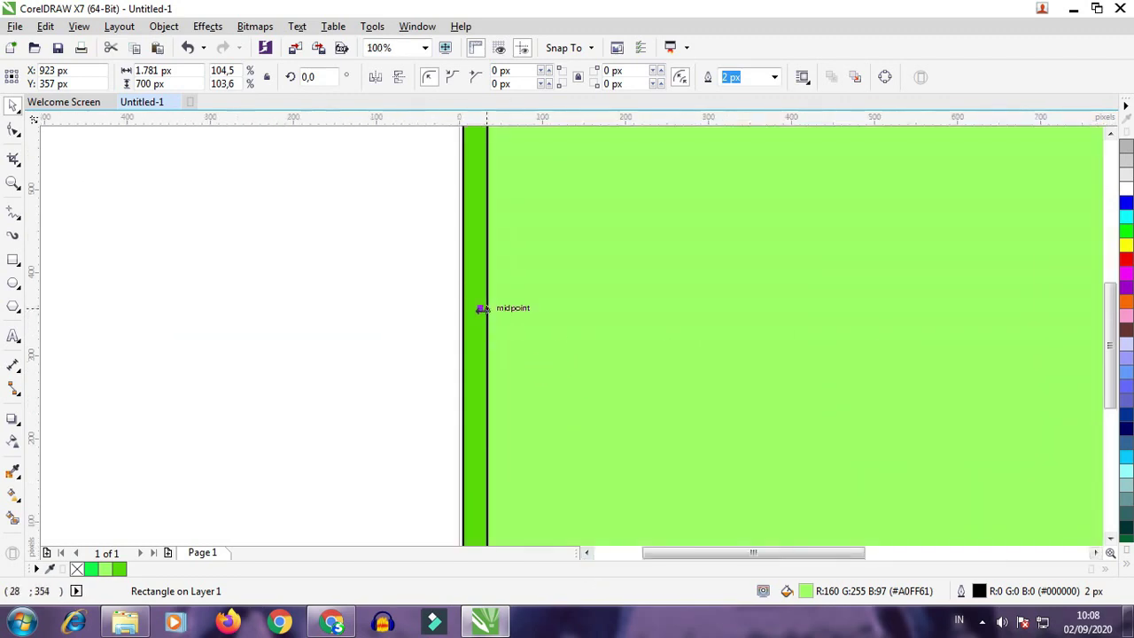
left_click_drag(476, 309, 467, 311)
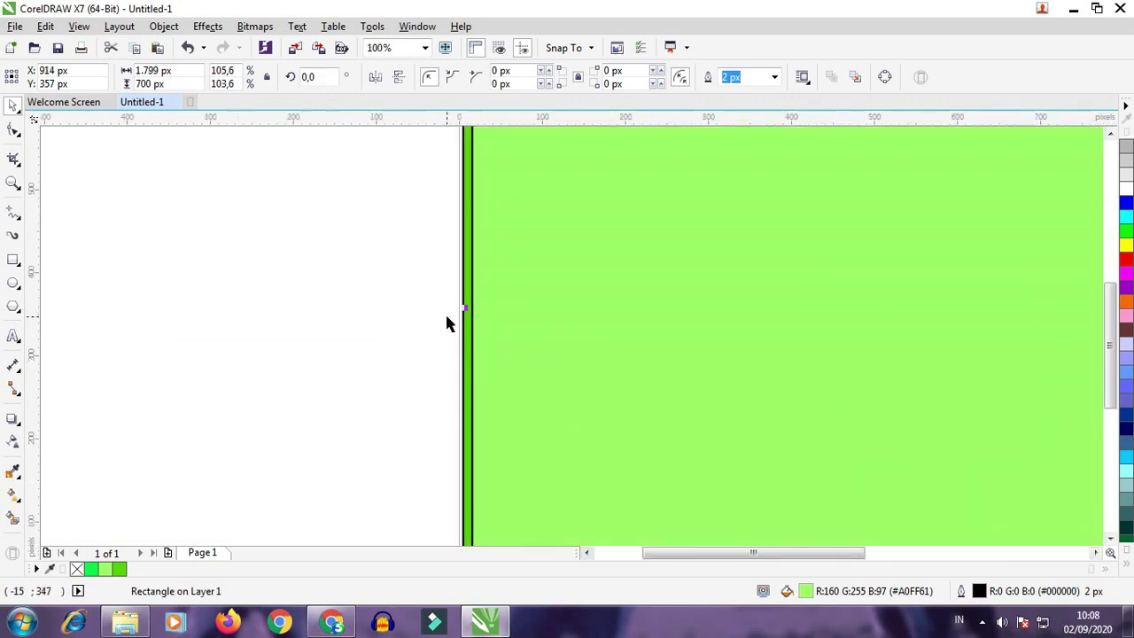
scroll(448, 320, "down", 4)
left_click(1013, 359)
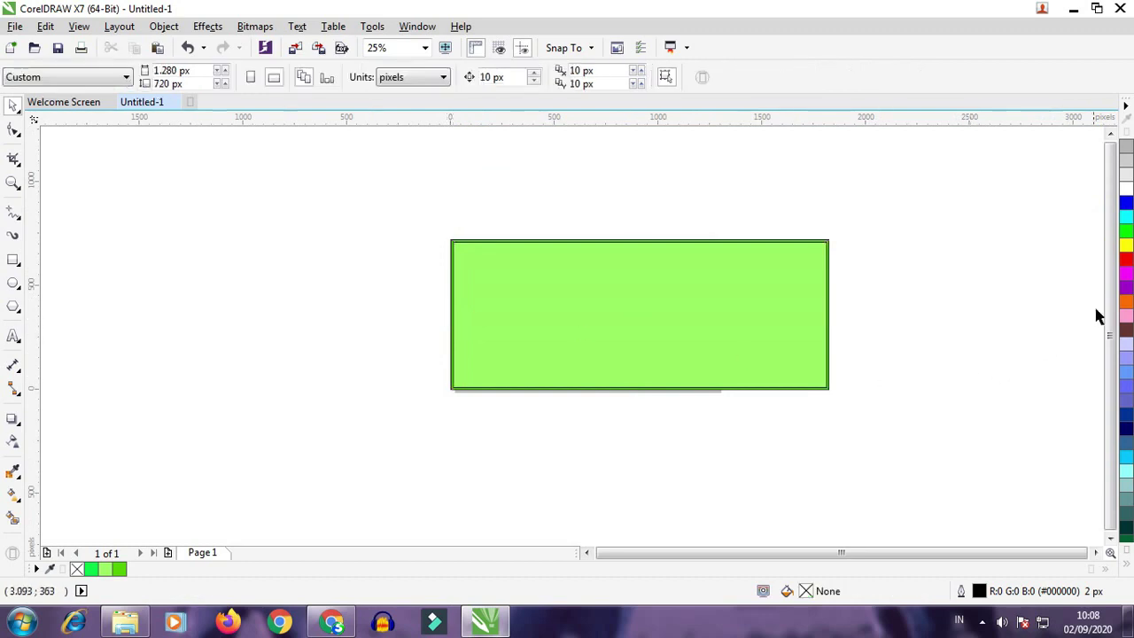
Group the outer and inner rectangles together
left_click(1111, 132)
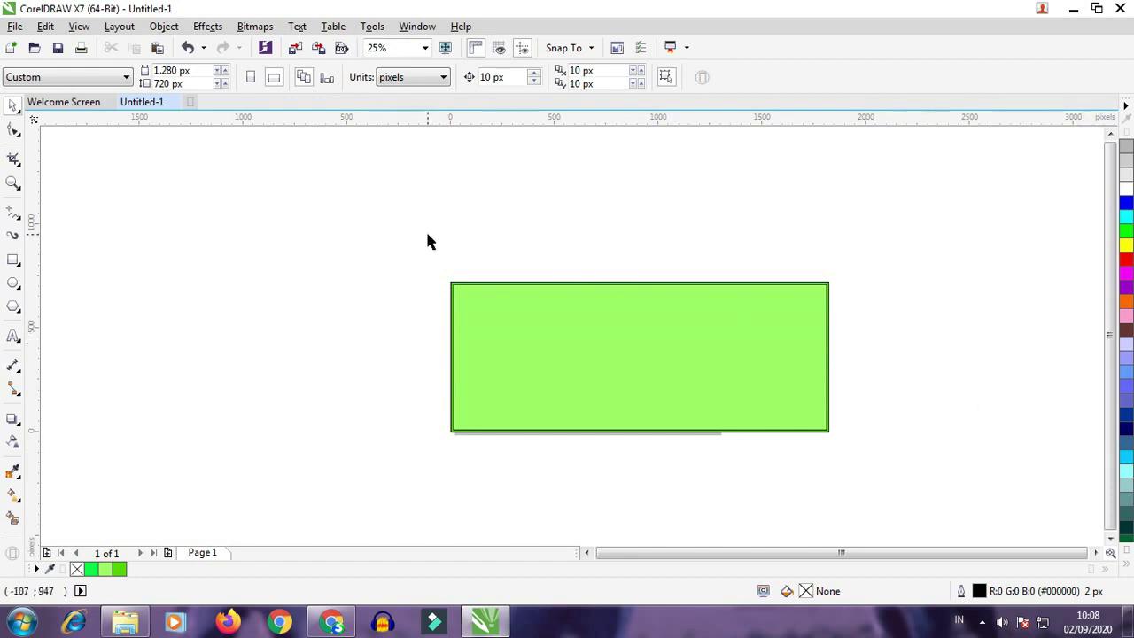
left_click_drag(363, 240, 936, 518)
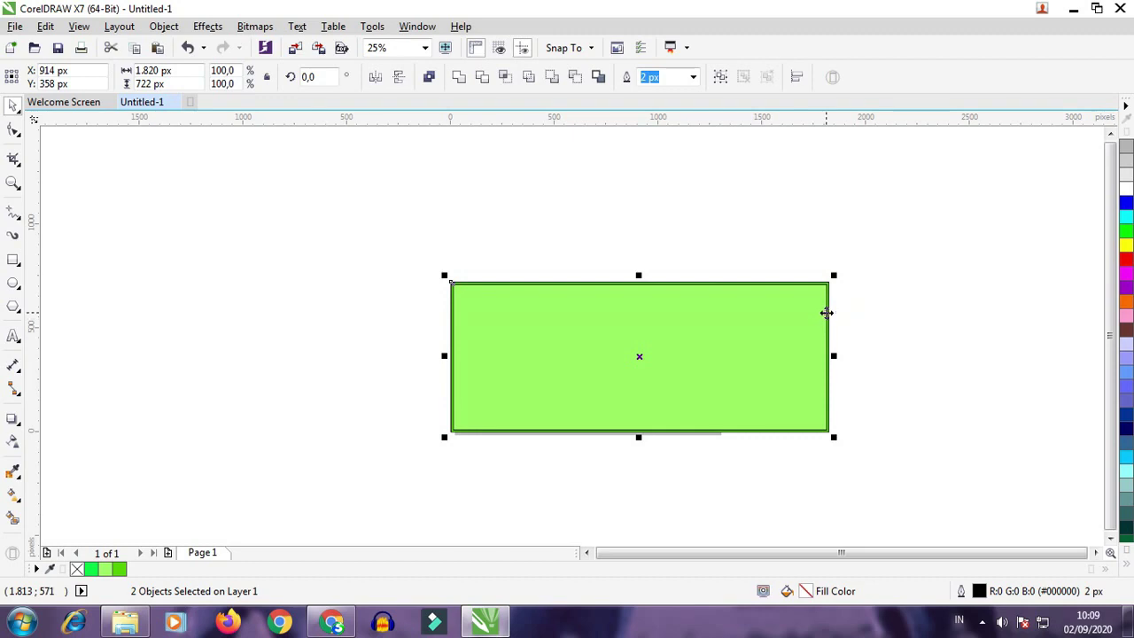
right_click(826, 312)
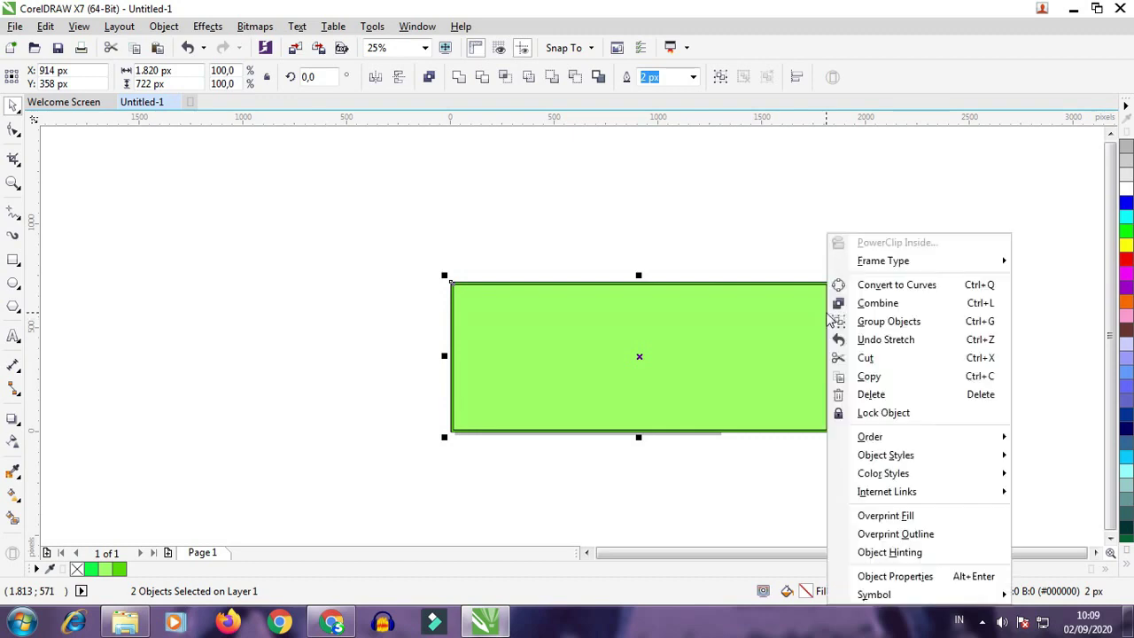
left_click(877, 324)
Move the grouped rectangles slightly up and to the left, to about X 867 px, Y 381 px
mouse_move(759, 324)
left_mouse_down()
mouse_move(736, 281)
mouse_move(778, 356)
mouse_move(805, 306)
mouse_move(735, 316)
mouse_move(760, 316)
left_mouse_up()
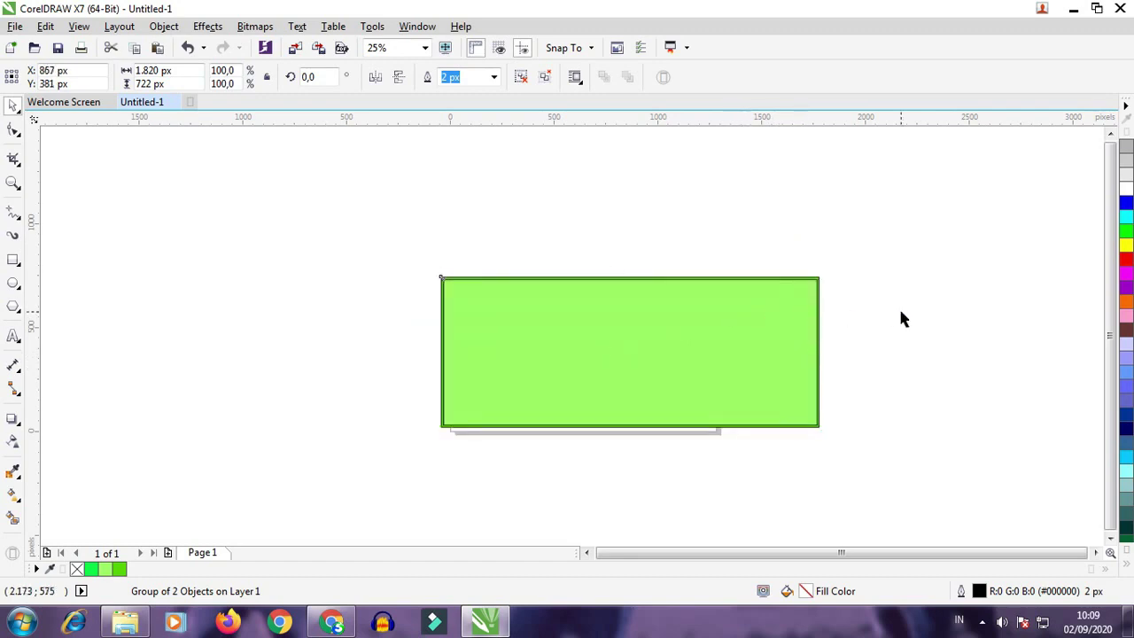
left_click(902, 319)
left_click(493, 286)
left_click(405, 293)
key("ctrl+z")
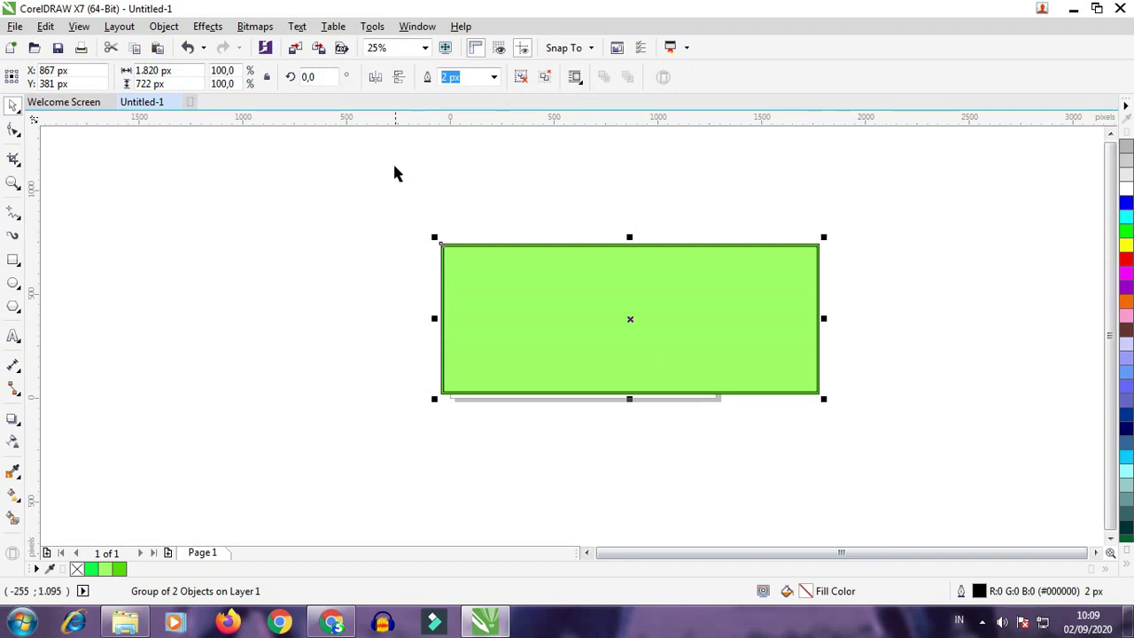
left_click(200, 27)
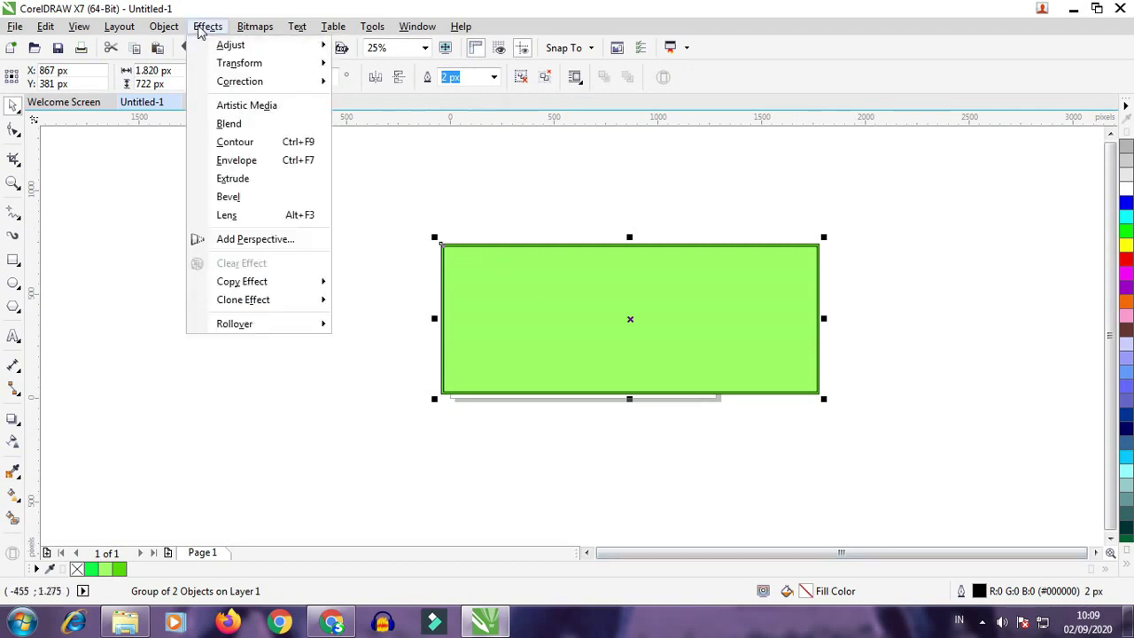
left_click(164, 26)
left_click(164, 27)
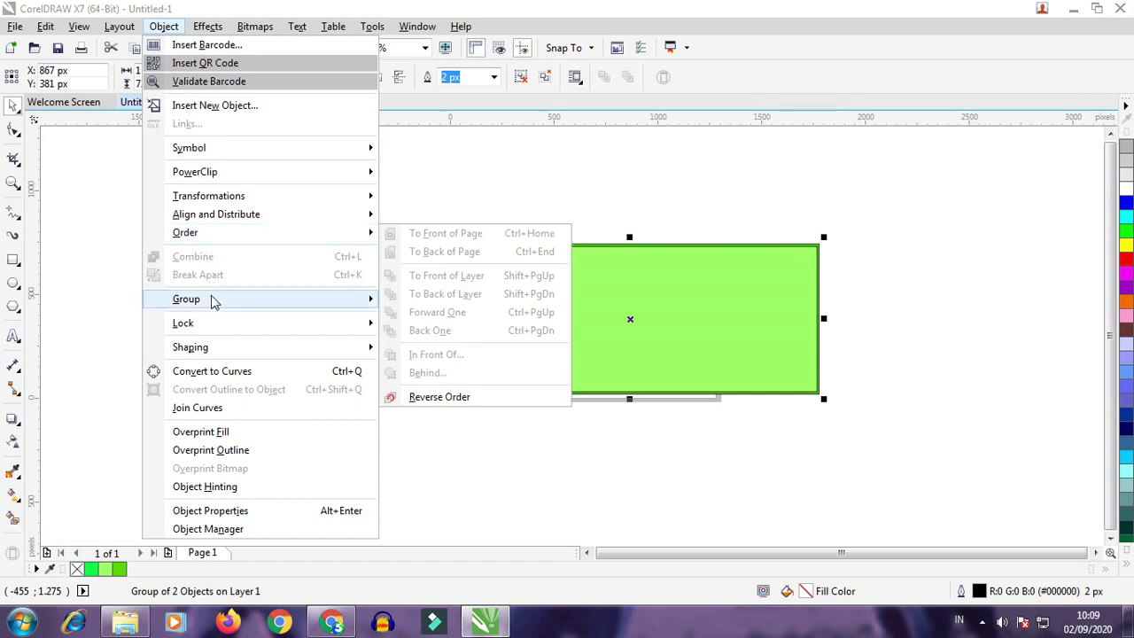
mouse_move(235, 307)
left_click(954, 471)
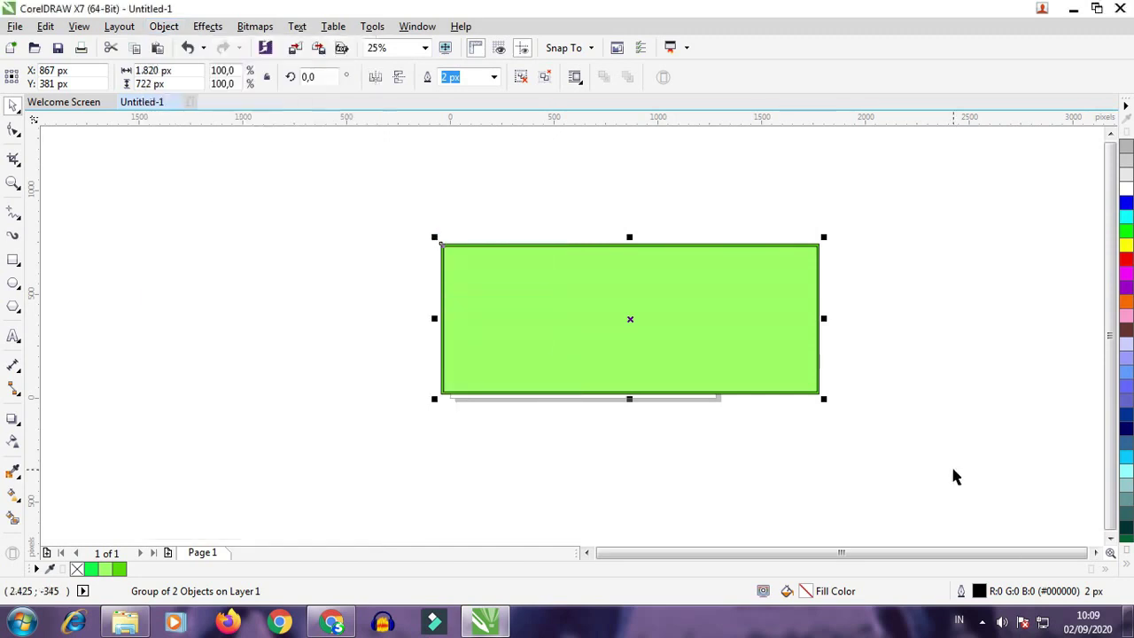
left_click(875, 317)
scroll(878, 319, "up", 2)
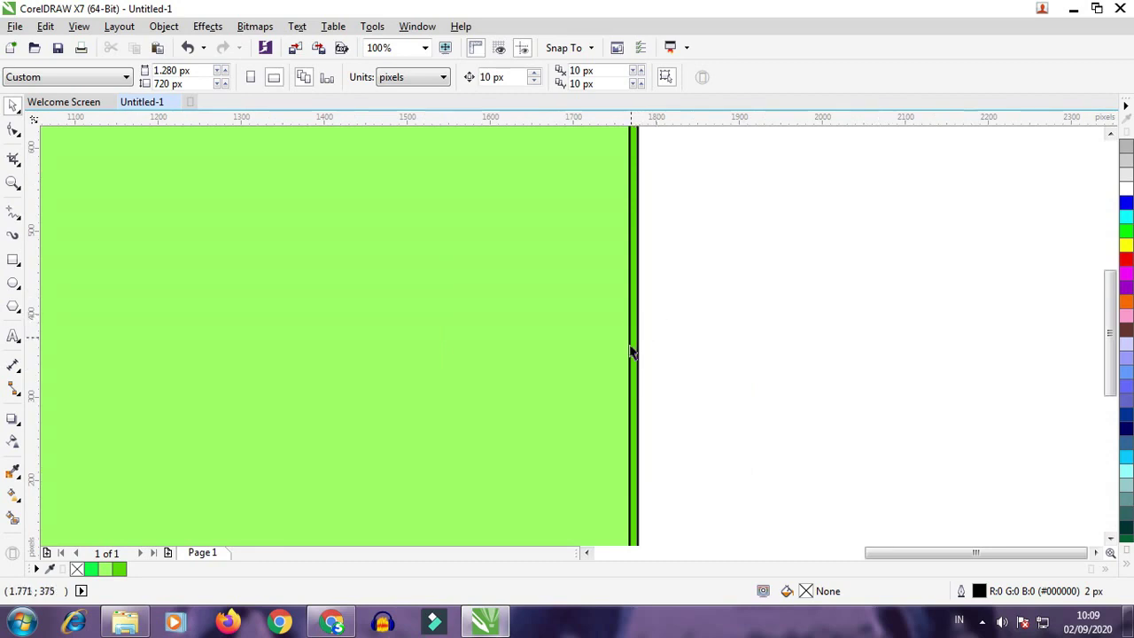
scroll(634, 379, "down", 2)
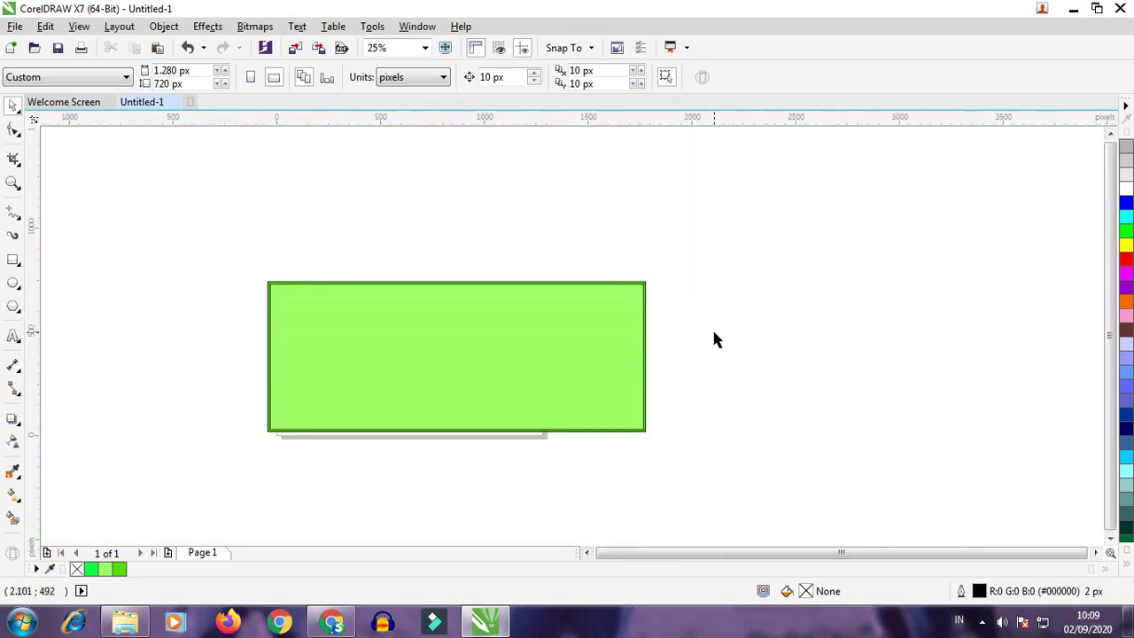
Remove the outline from the grouped green rectangles
scroll(691, 335, "up", 1)
left_click(550, 306)
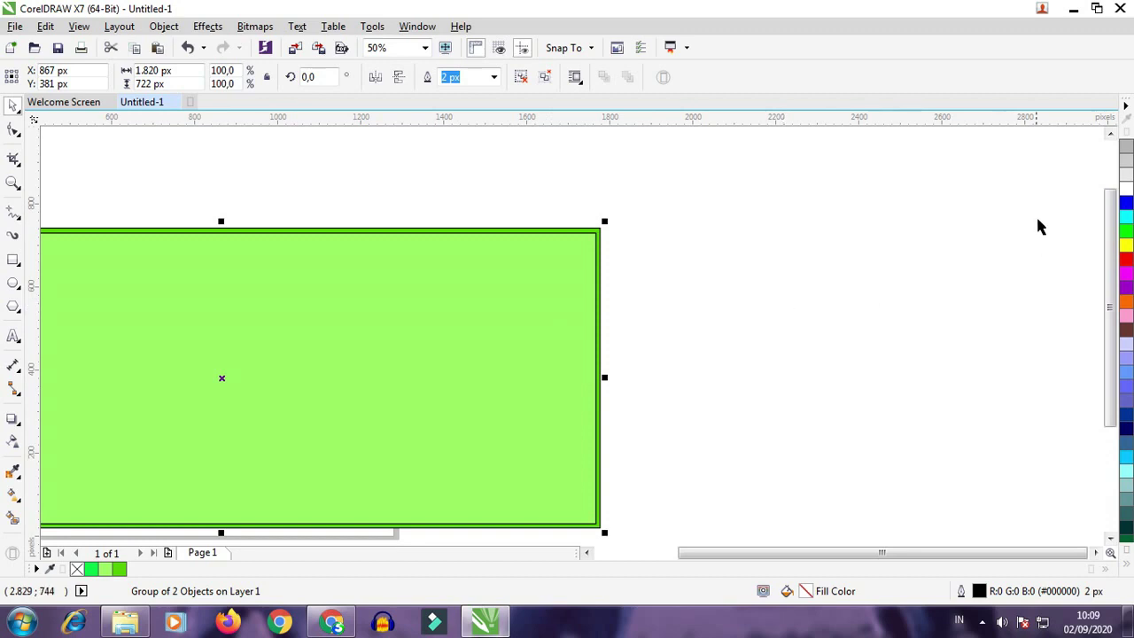
left_click(1123, 558)
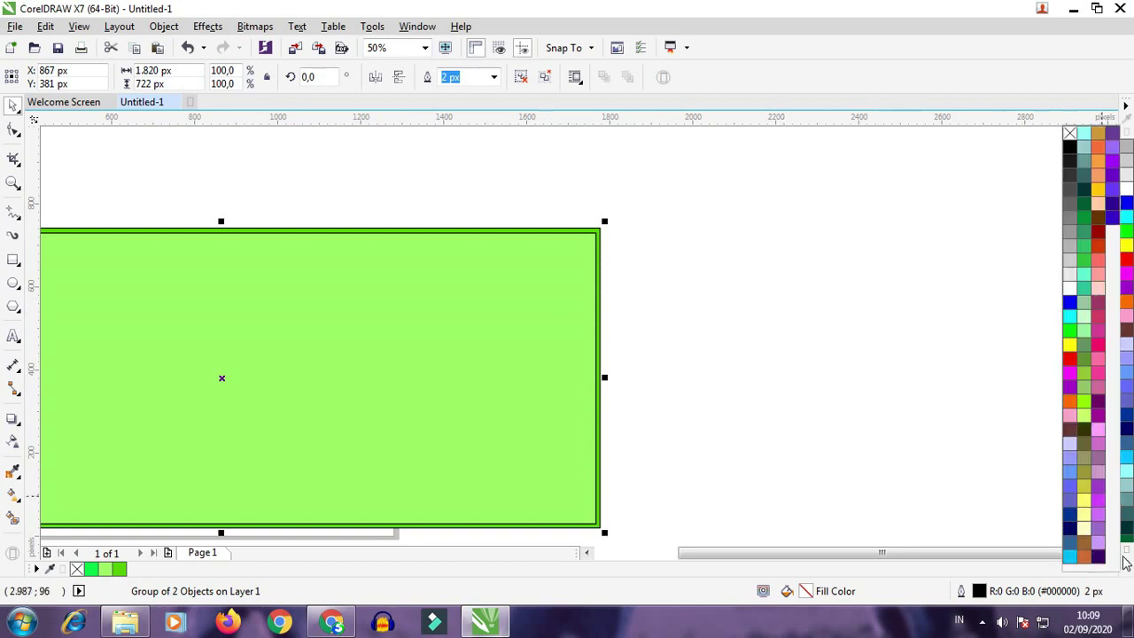
right_click(1070, 134)
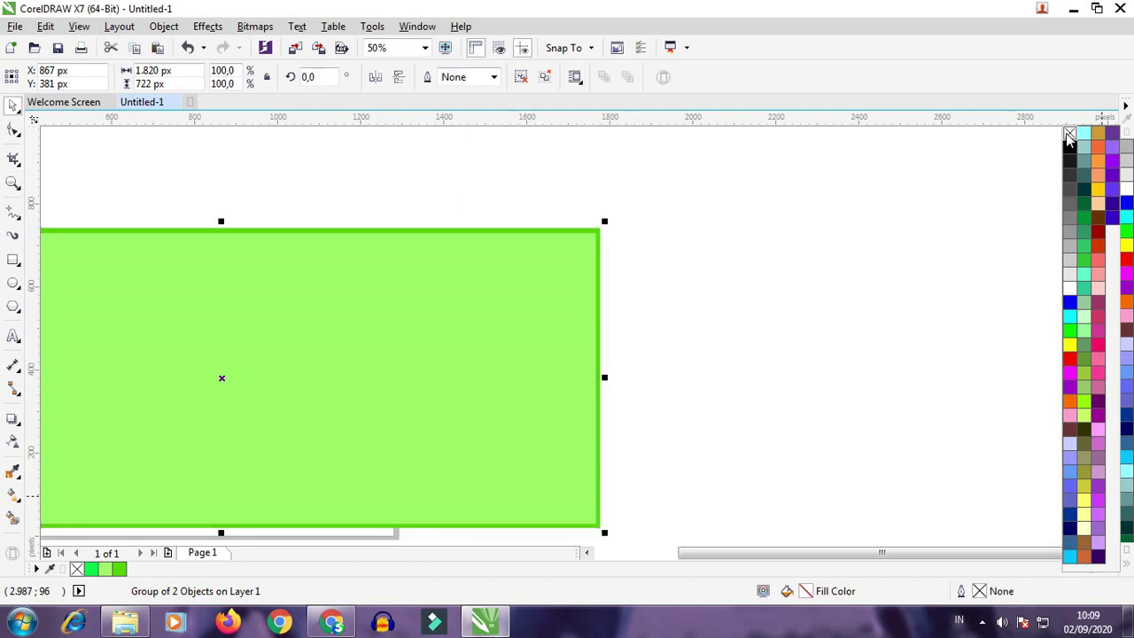
key("ctrl+z")
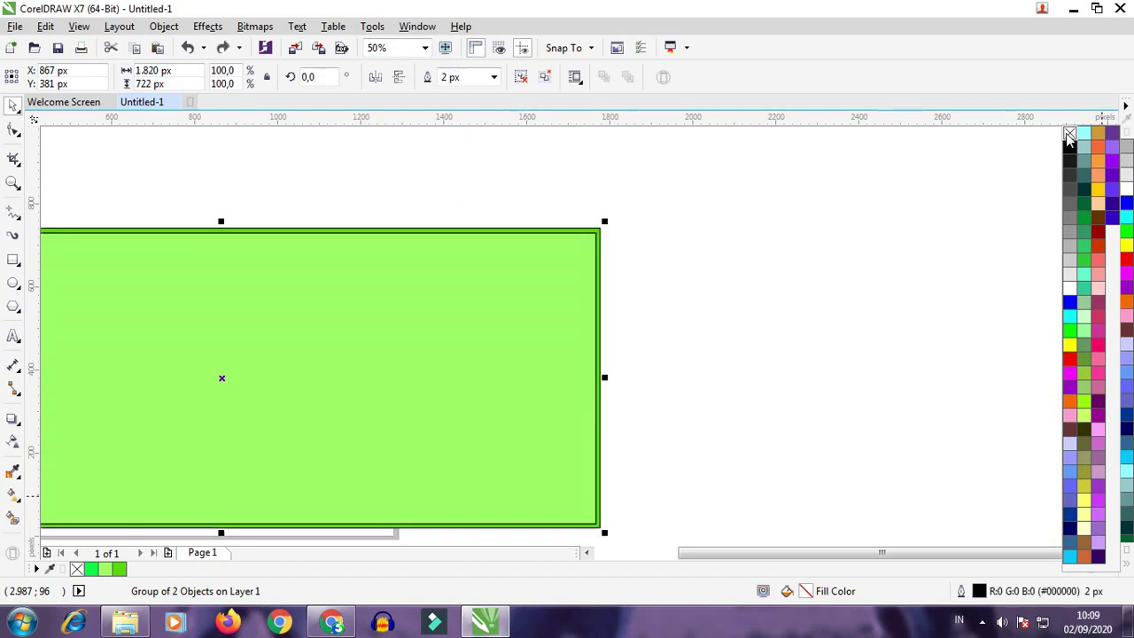
right_click(1069, 135)
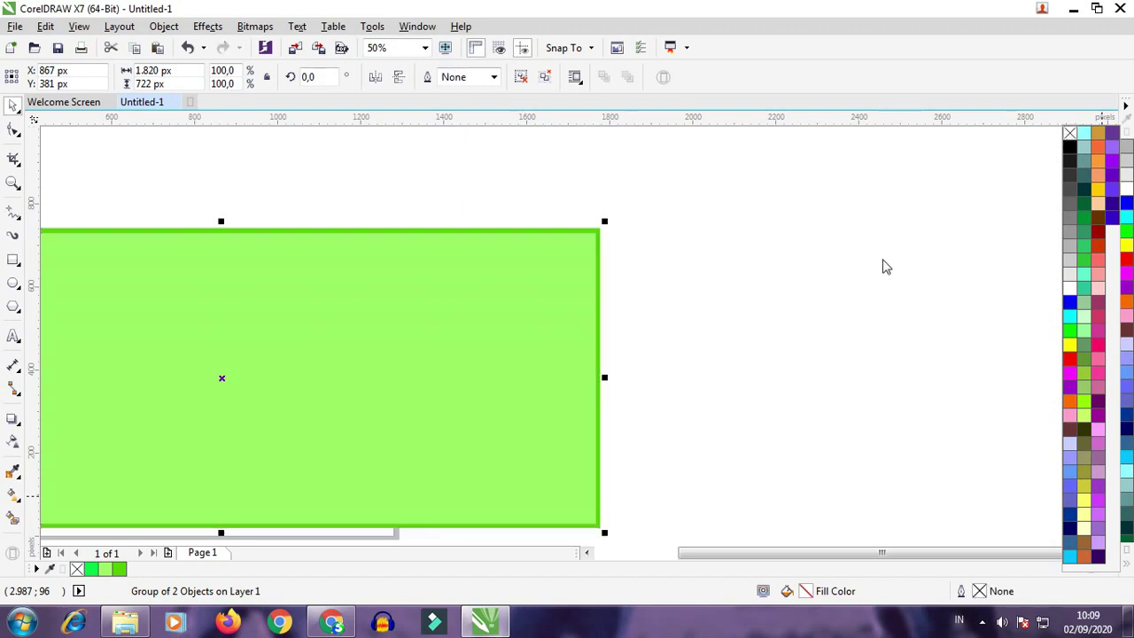
scroll(868, 284, "down", 1)
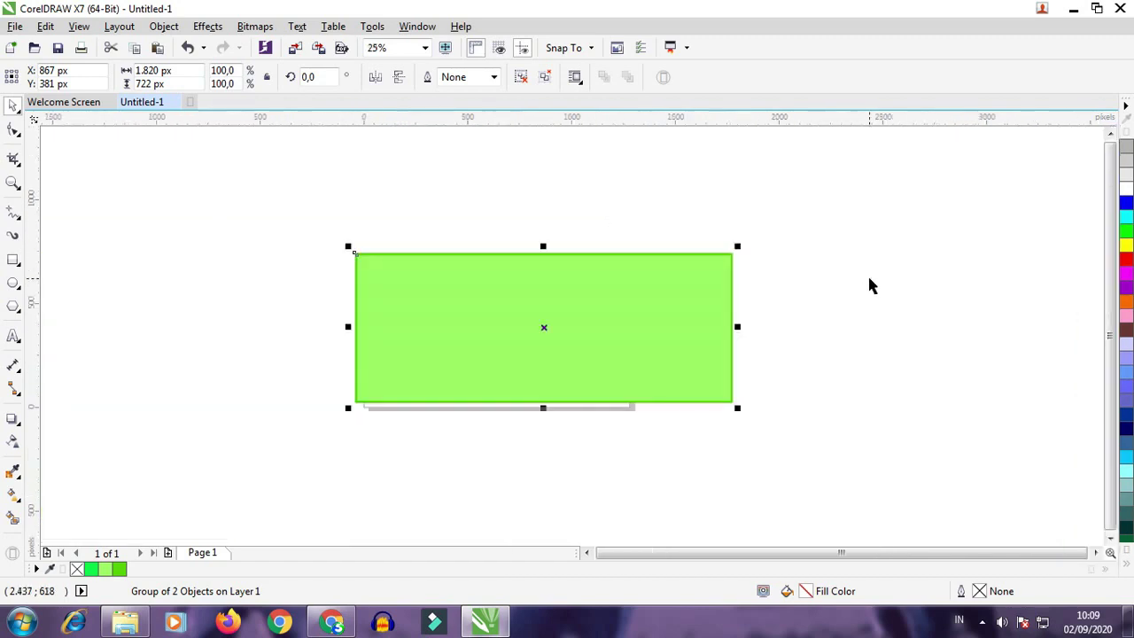
left_click(121, 416)
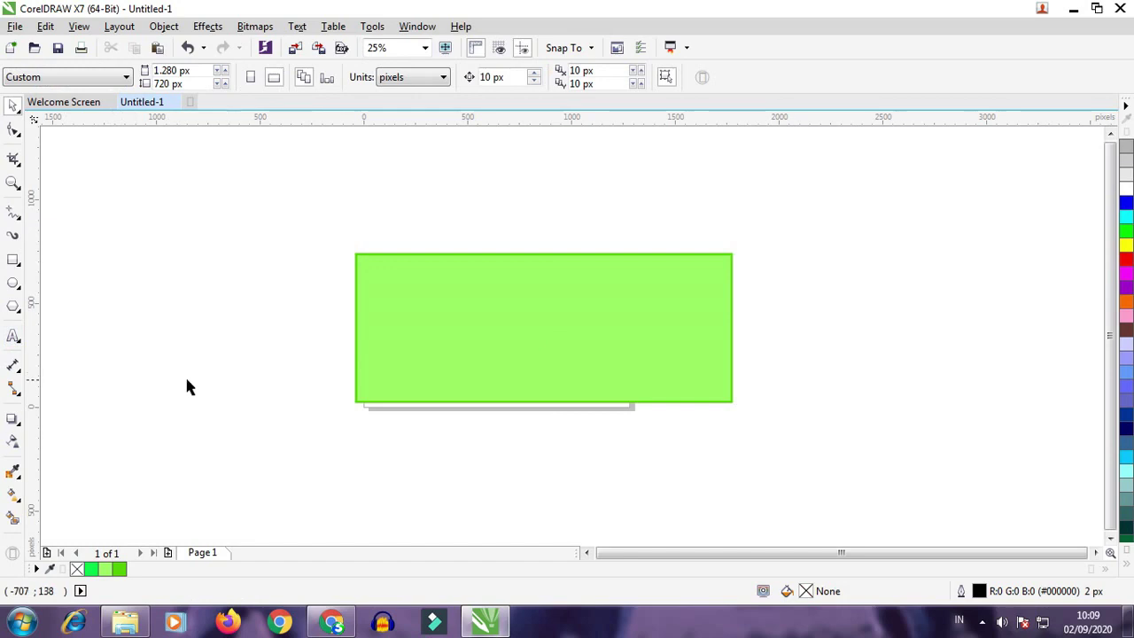
Add the artistic text "VOUCHER BELANJA" inside the green rectangle near its upper-left corner
left_click(13, 335)
left_click(381, 282)
type("VOU")
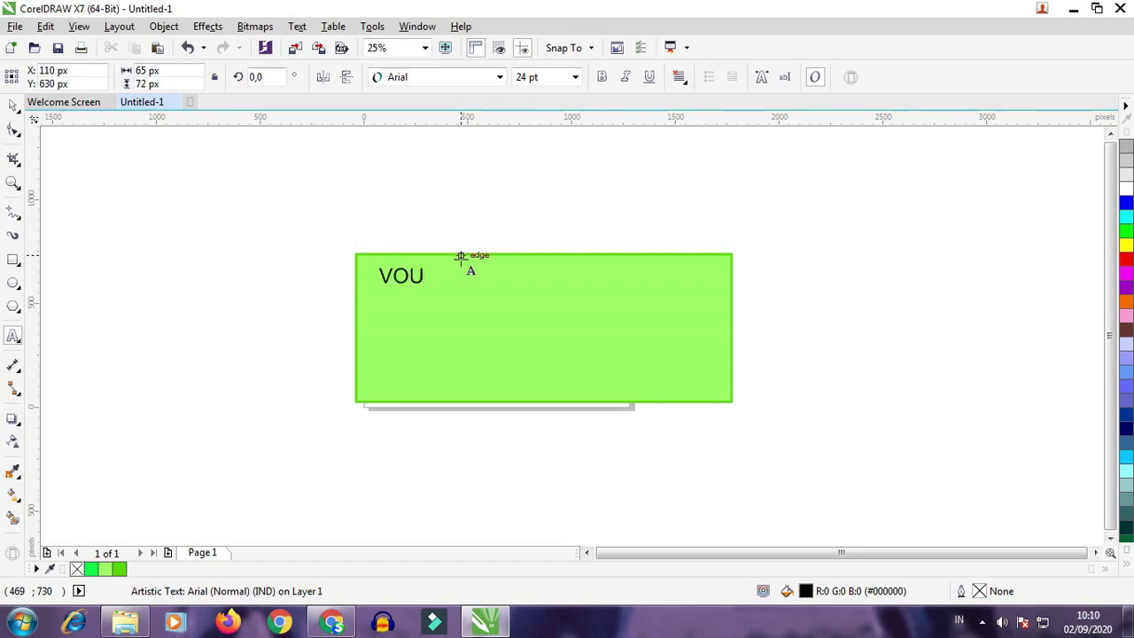
type("CHER BELANJA")
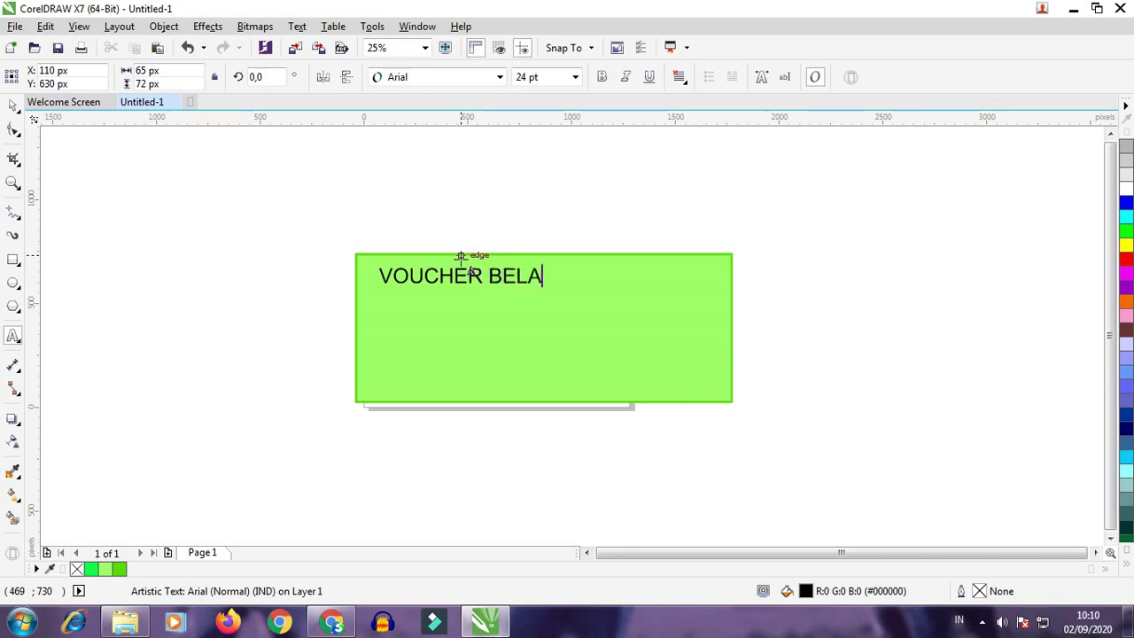
key("Escape")
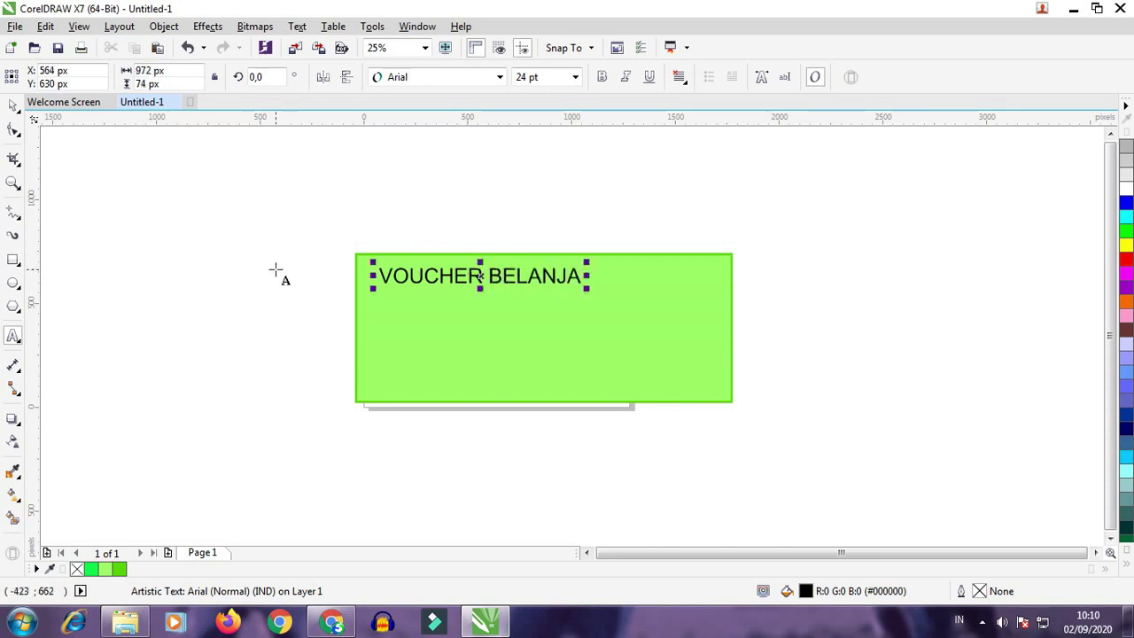
Add the artistic text "Rp. 100.000,-" below the title and "Seratus ribu rupiah" beneath it
left_click(388, 322)
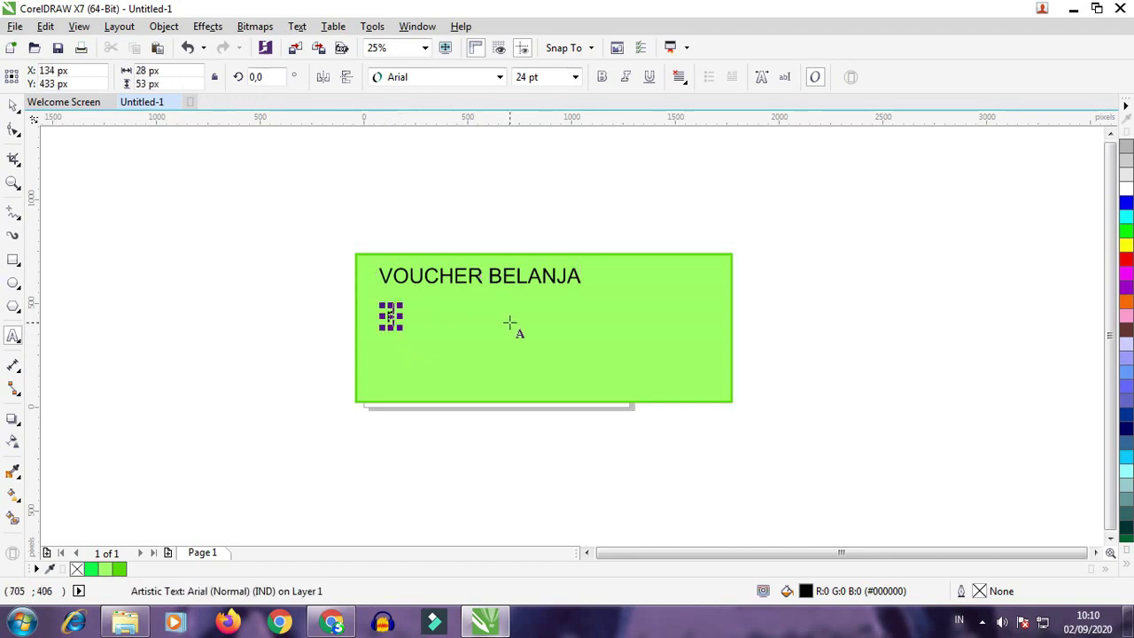
type("Rp. 100.000,-")
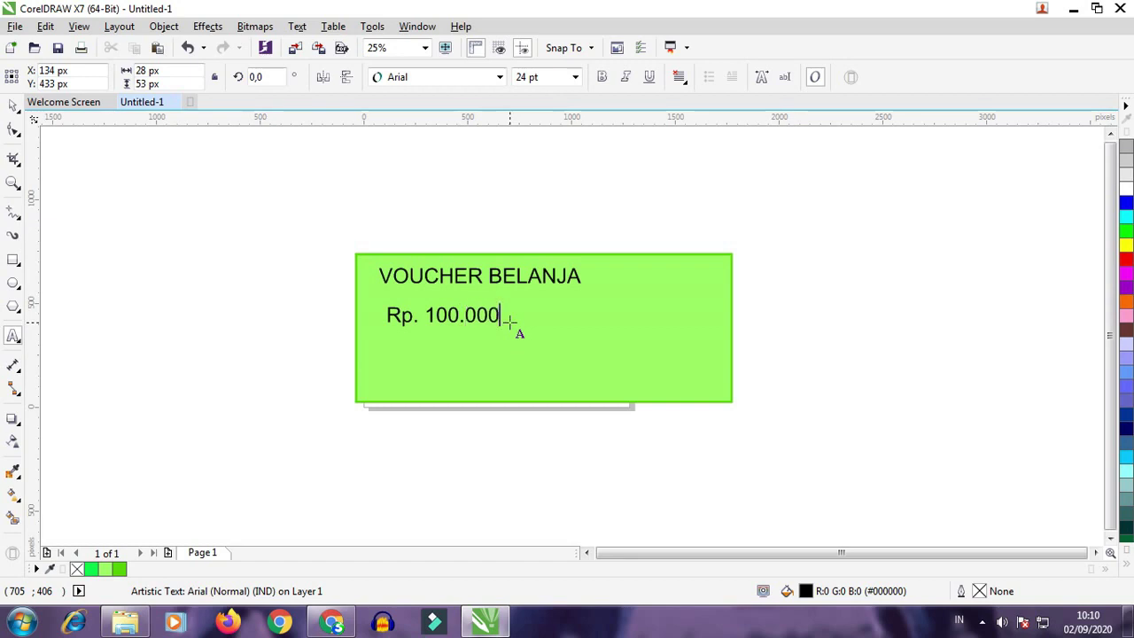
left_click(440, 358)
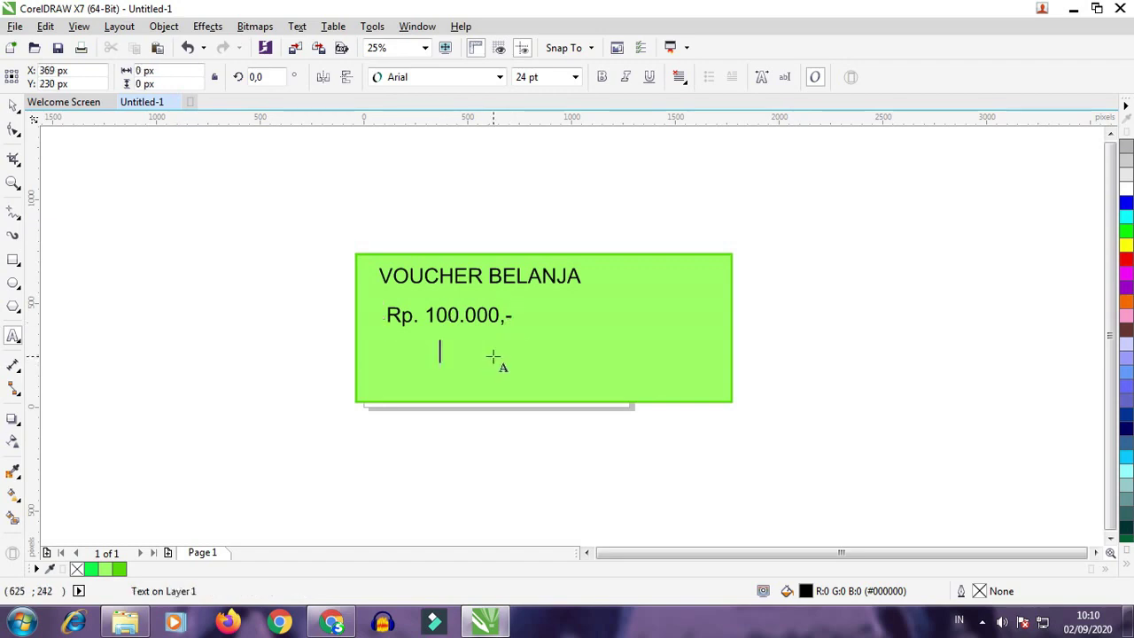
type("Seratus rib")
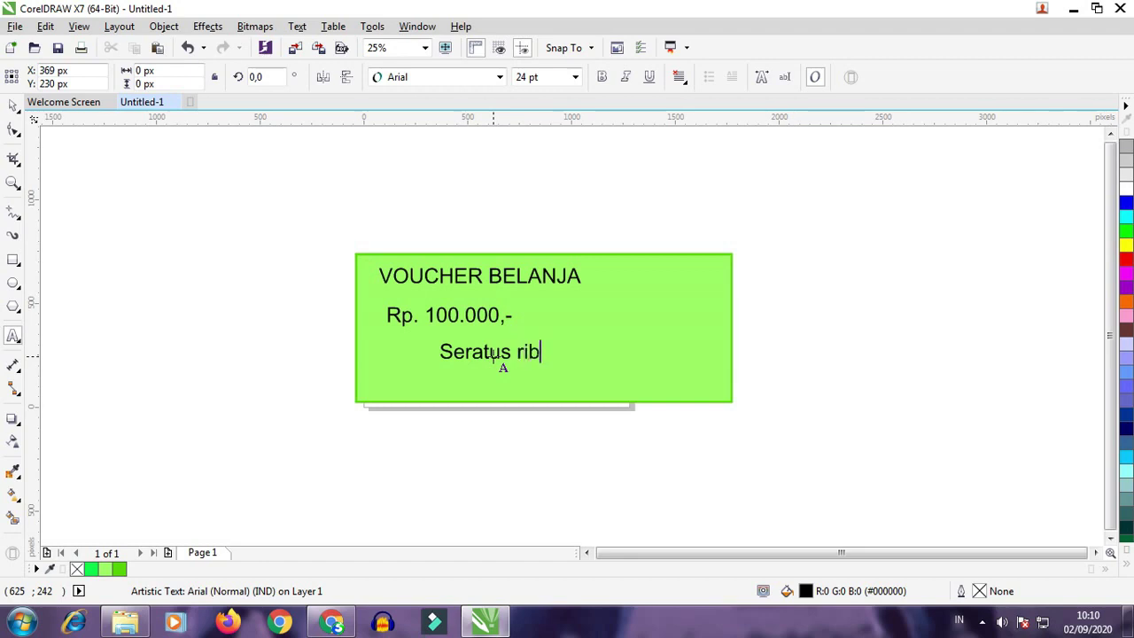
type("u rupiah")
left_click(13, 106)
left_click(106, 186)
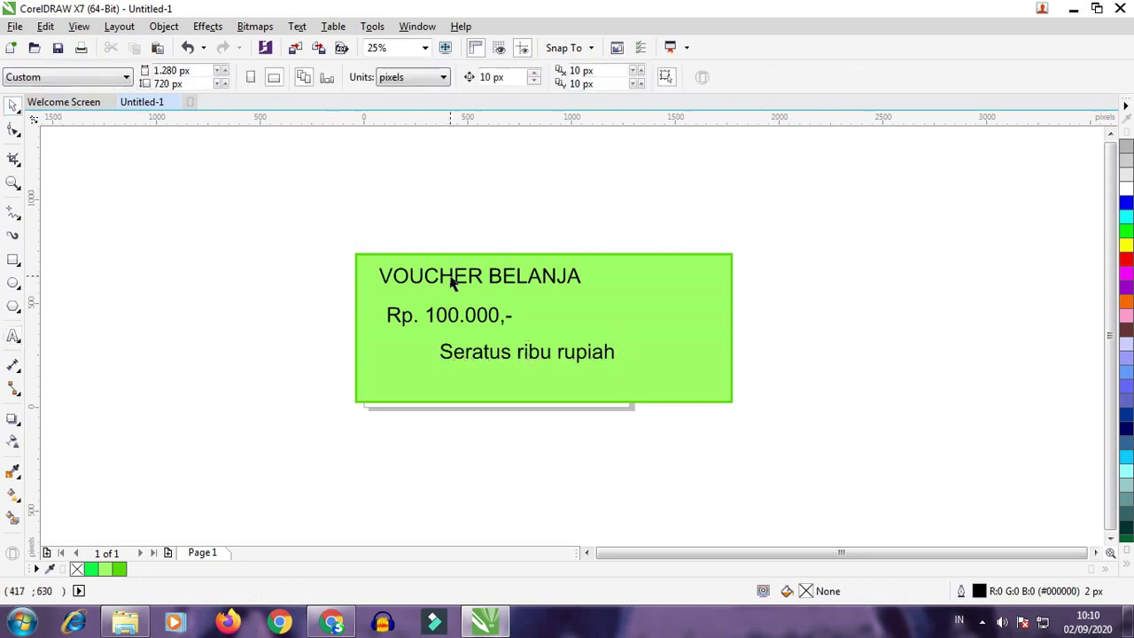
Move the "Seratus ribu rupiah" text down to the rectangle's lower edge, at about X 545 px, Y 80 px
scroll(452, 282, "up", 1)
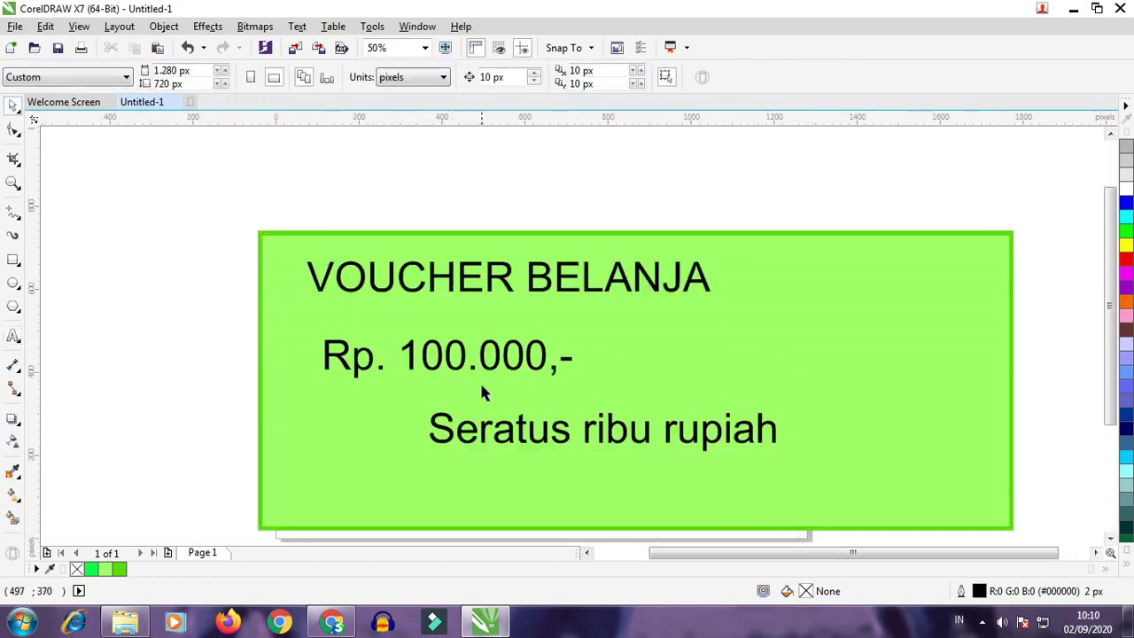
left_click(552, 369)
left_click(574, 228)
left_click(548, 350)
left_click_drag(588, 436, 484, 509)
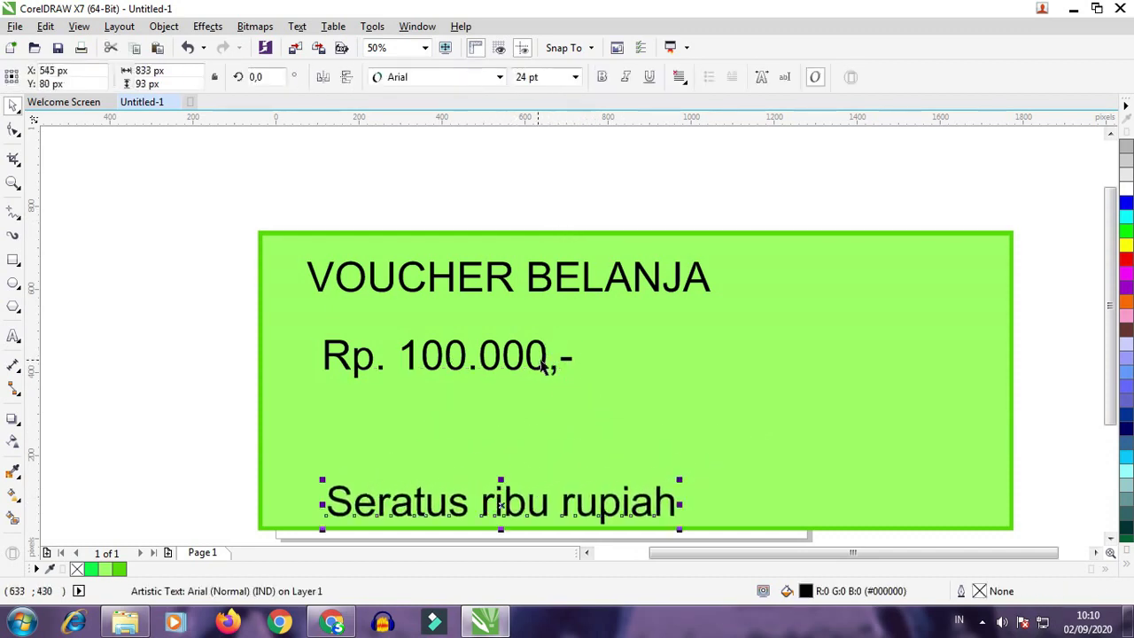
Enlarge the "Rp. 100.000,-" text to about 40.9 pt and position it at about X 542 px, Y 347 px
left_click(540, 366)
left_click_drag(579, 384, 748, 457)
left_click_drag(712, 375, 666, 392)
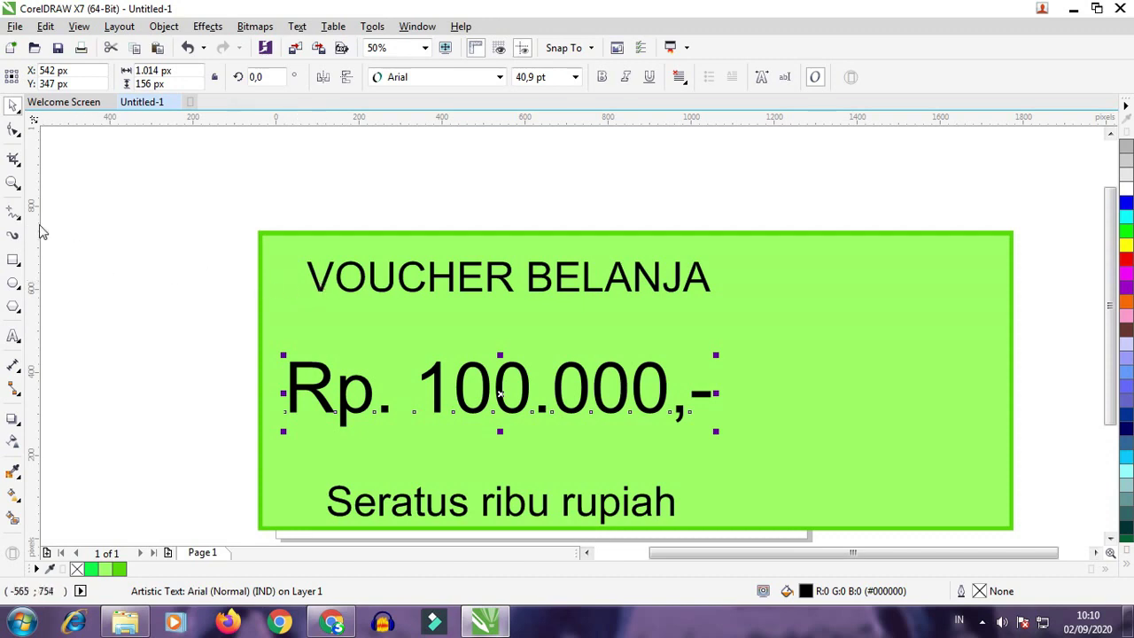
Align "VOUCHER BELANJA" to a new vertical guideline at the amount's left edge, scaled to about 22.3 pt and bold
left_click_drag(33, 232, 299, 315)
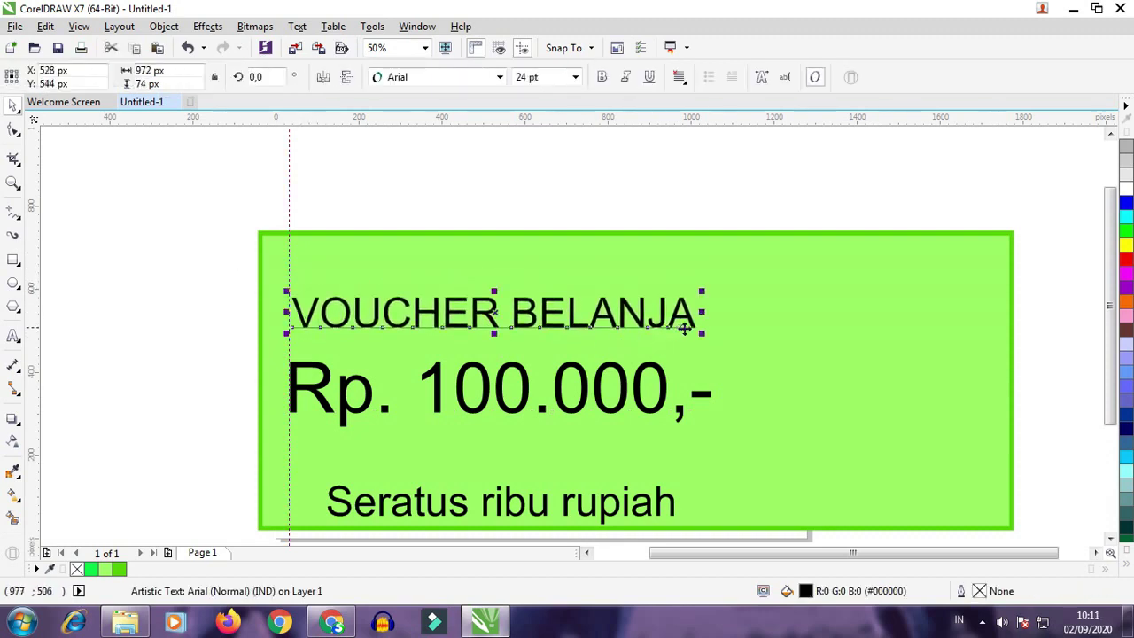
left_click_drag(700, 334, 673, 332)
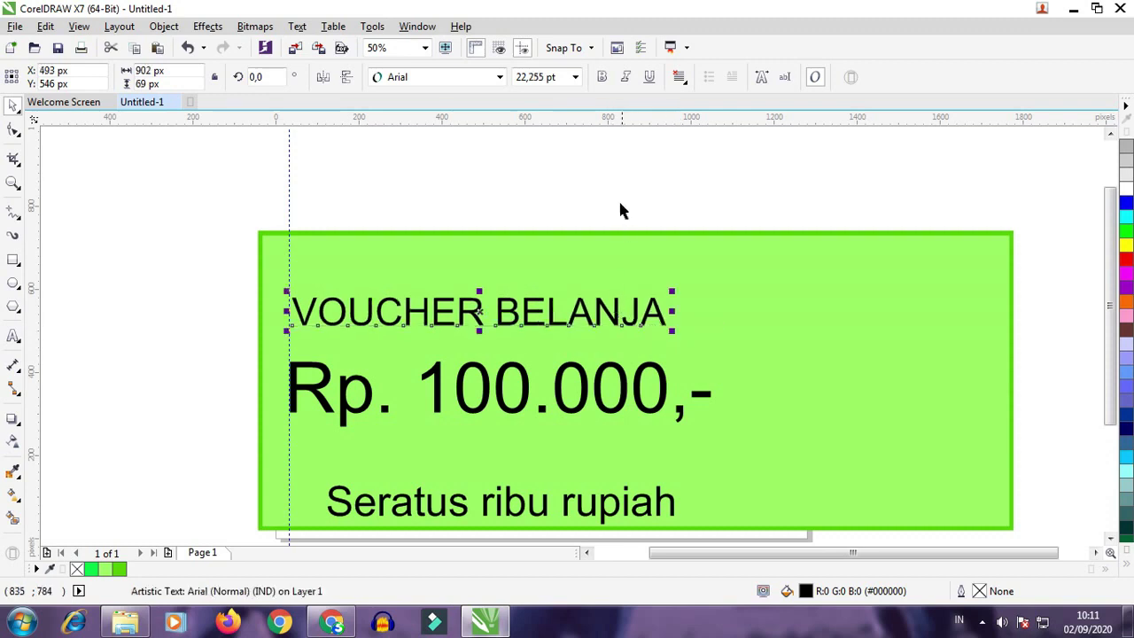
left_click(603, 78)
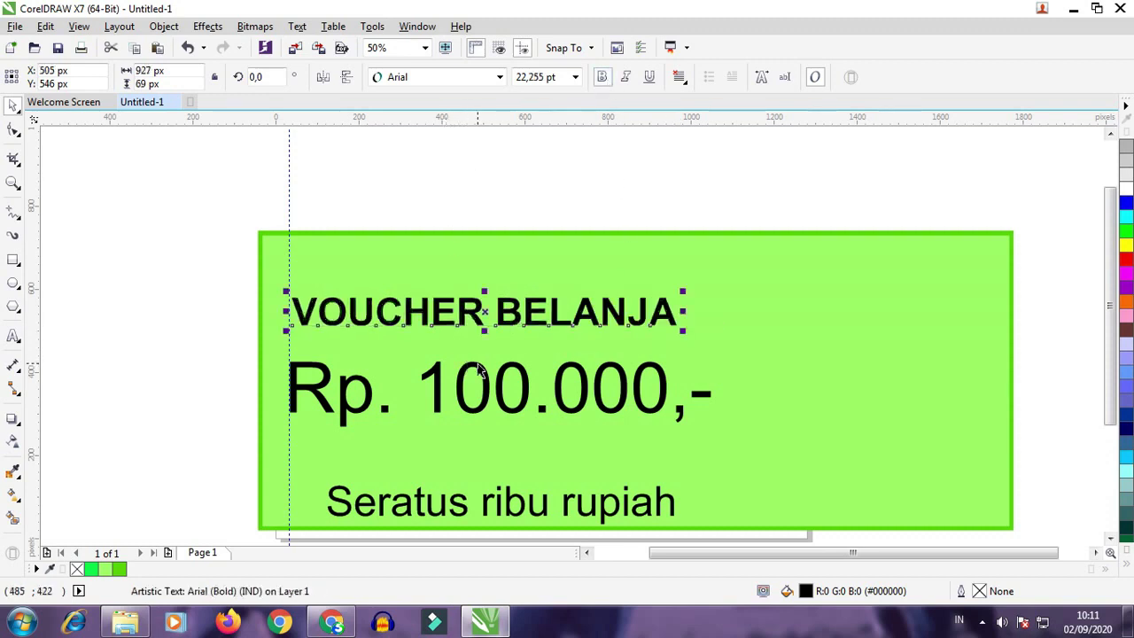
Make only the "100.000,-" part of the amount text bold
double_click(483, 394)
left_click_drag(455, 390, 656, 404)
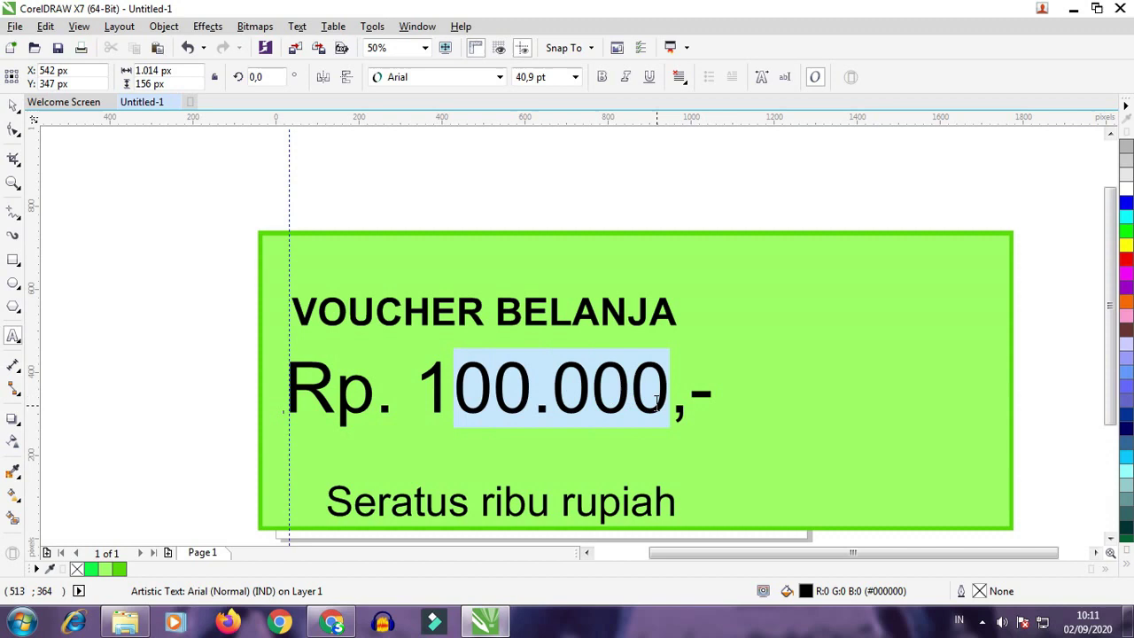
left_click(420, 390)
left_click_drag(420, 390, 716, 392)
left_click(602, 77)
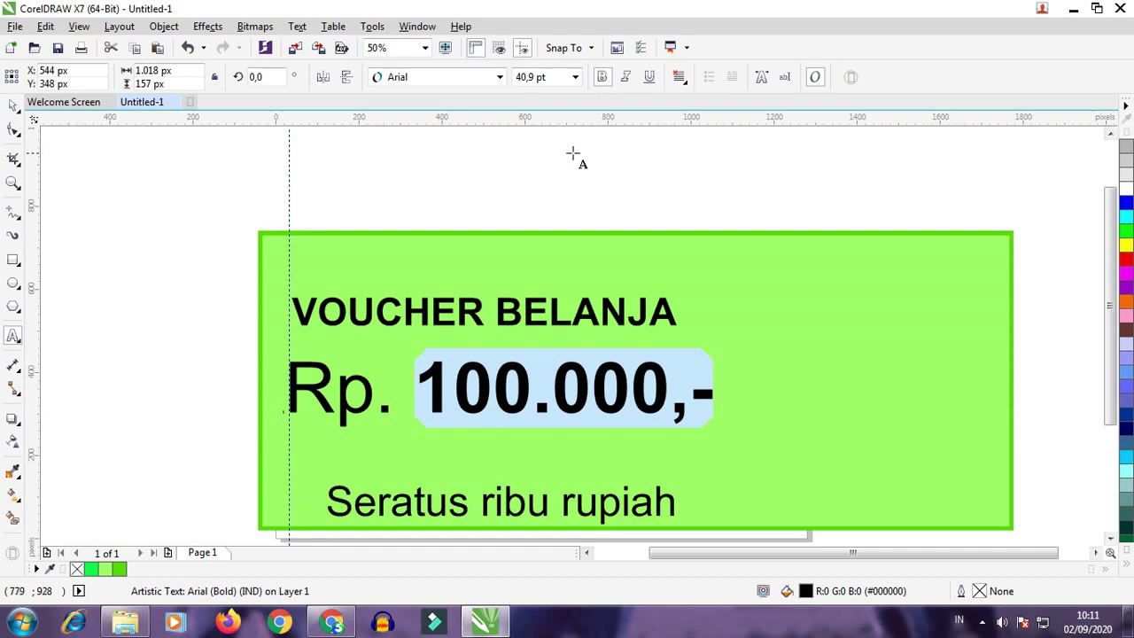
left_click(572, 149)
left_click(13, 105)
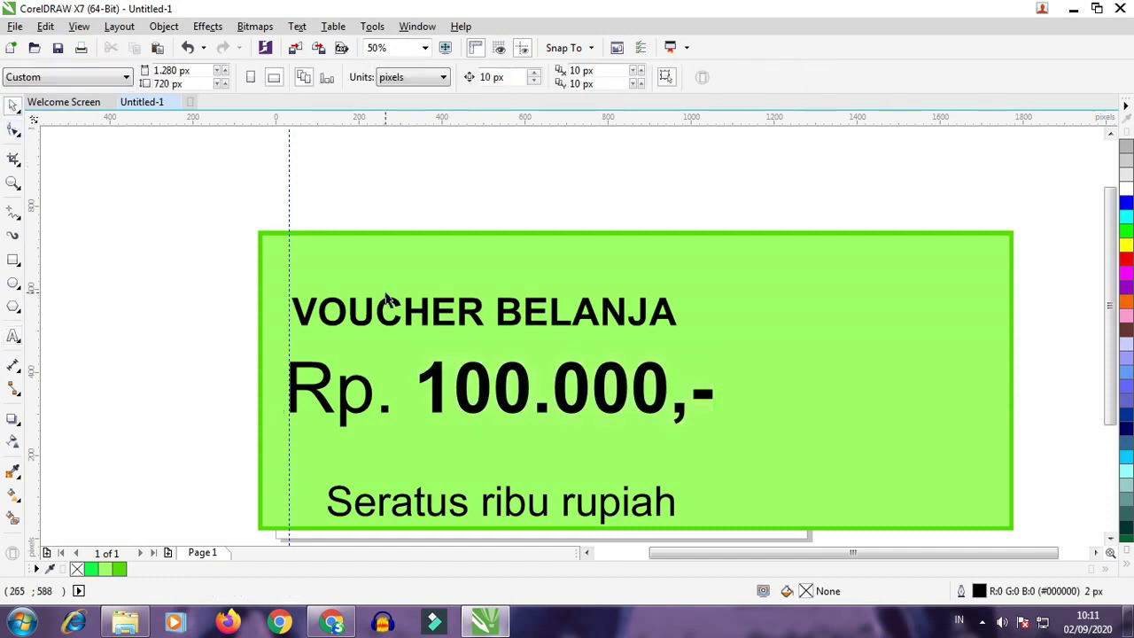
Shrink "Seratus ribu rupiah" to about 19.8 pt and move it directly under the amount, flush with the vertical guideline
left_click(507, 505)
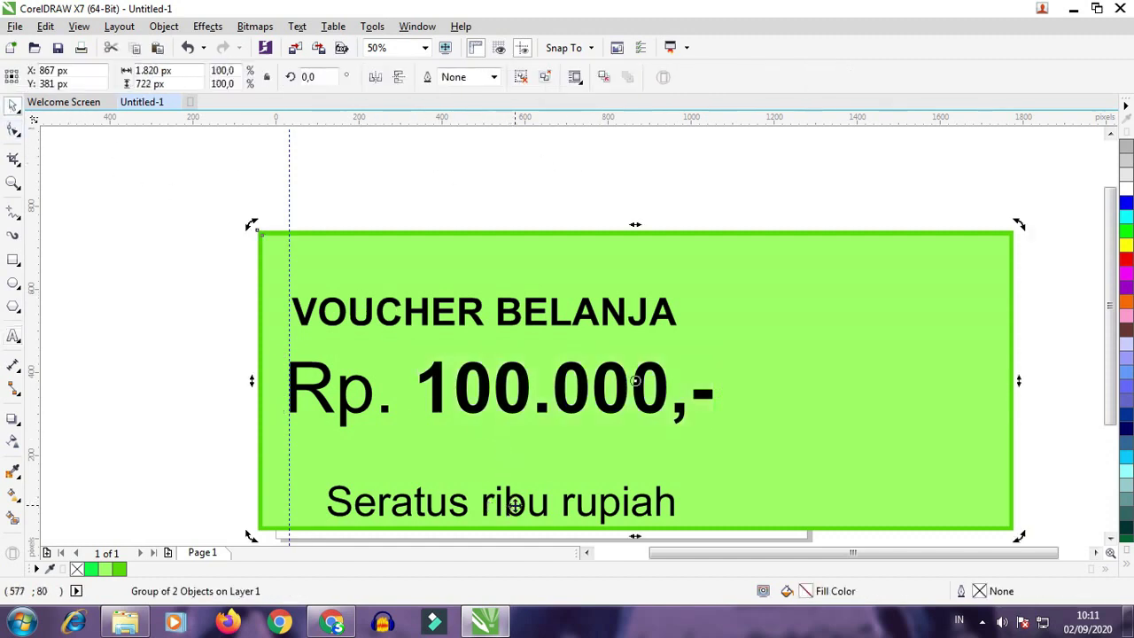
left_click(526, 504)
left_click_drag(679, 532, 653, 525)
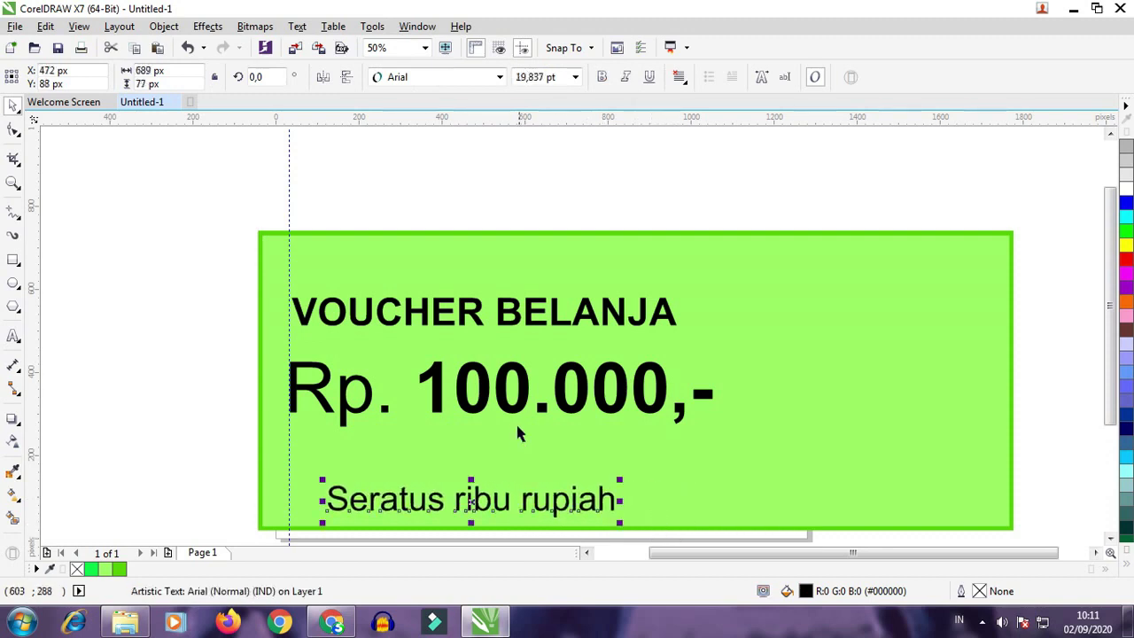
left_click(626, 78)
left_click(625, 78)
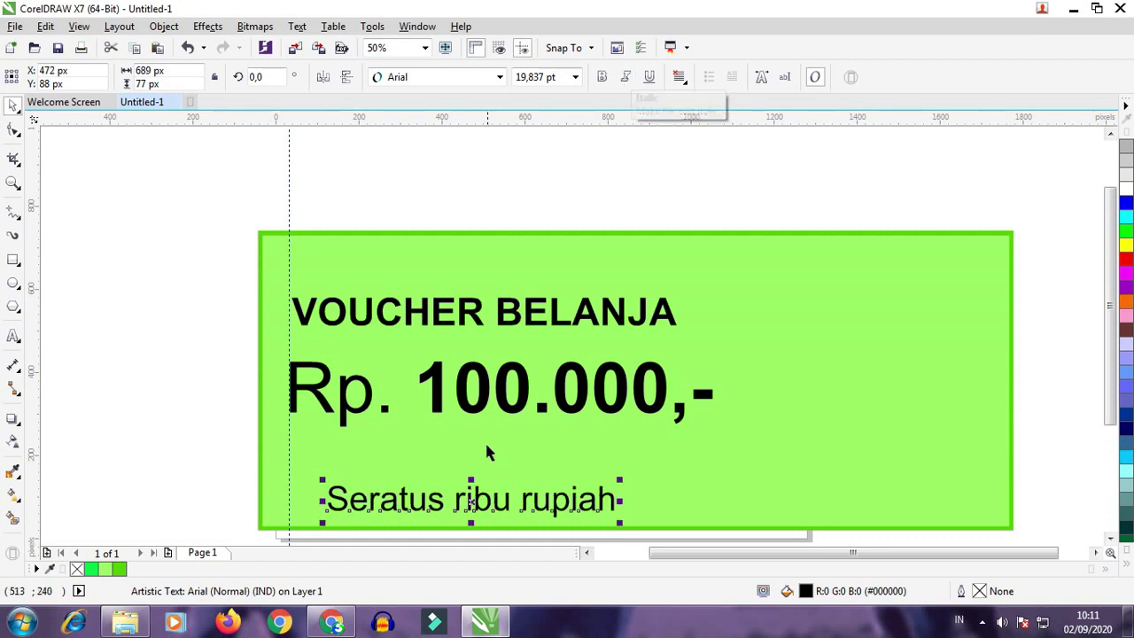
left_click_drag(486, 500, 448, 449)
left_click(632, 185)
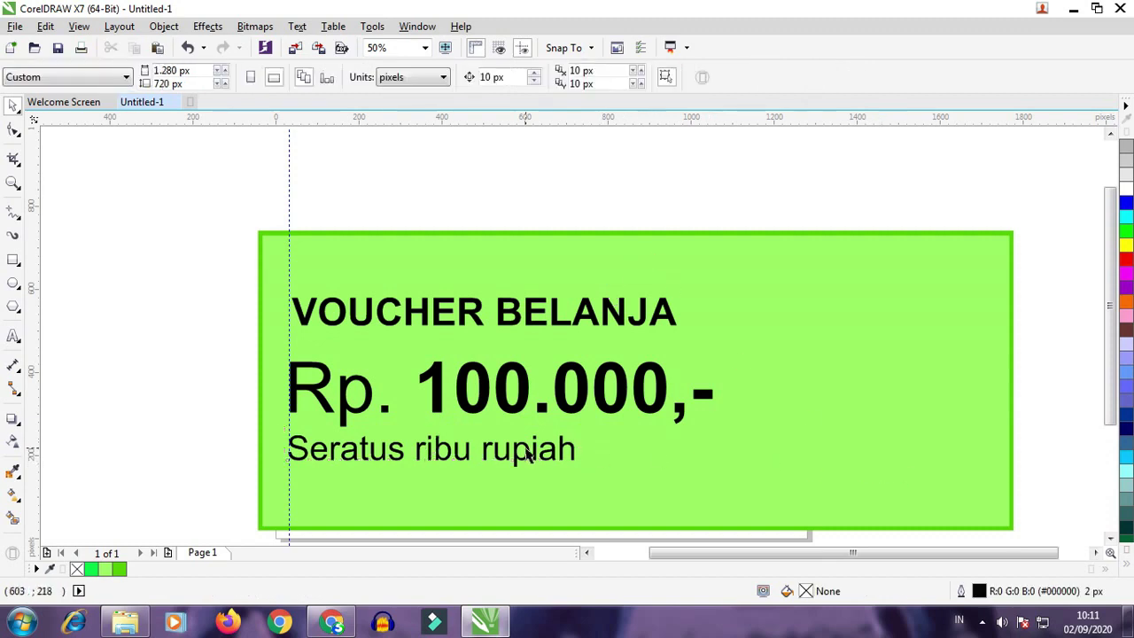
Add the text "BULAN : .................." and fit it into the voucher's lower-right corner at about 16.4 pt
left_click(13, 337)
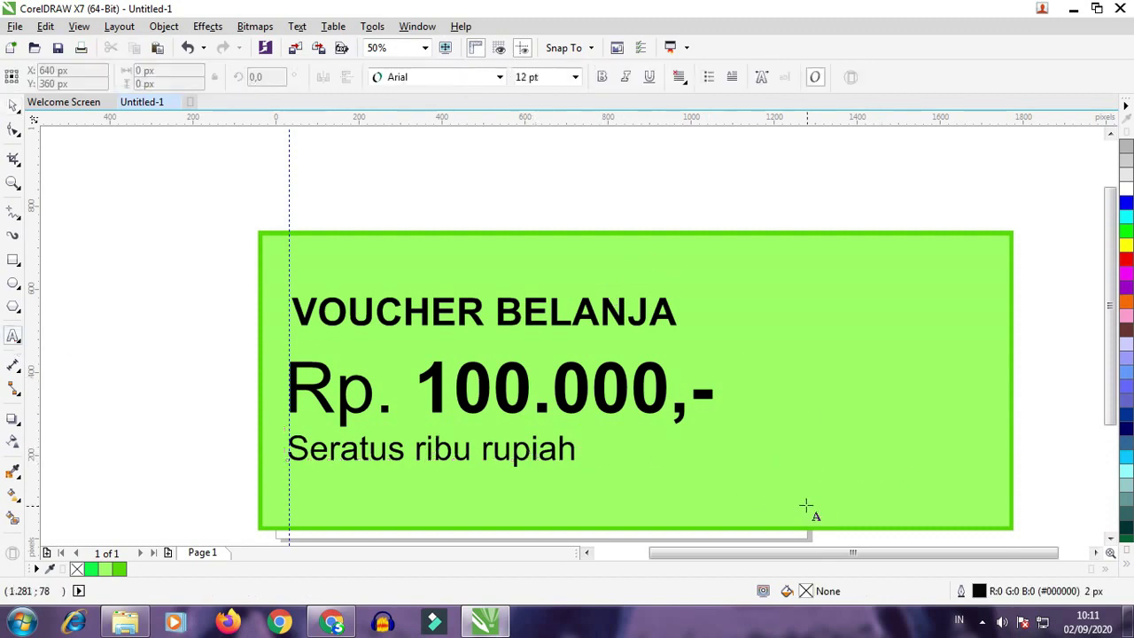
left_click(775, 495)
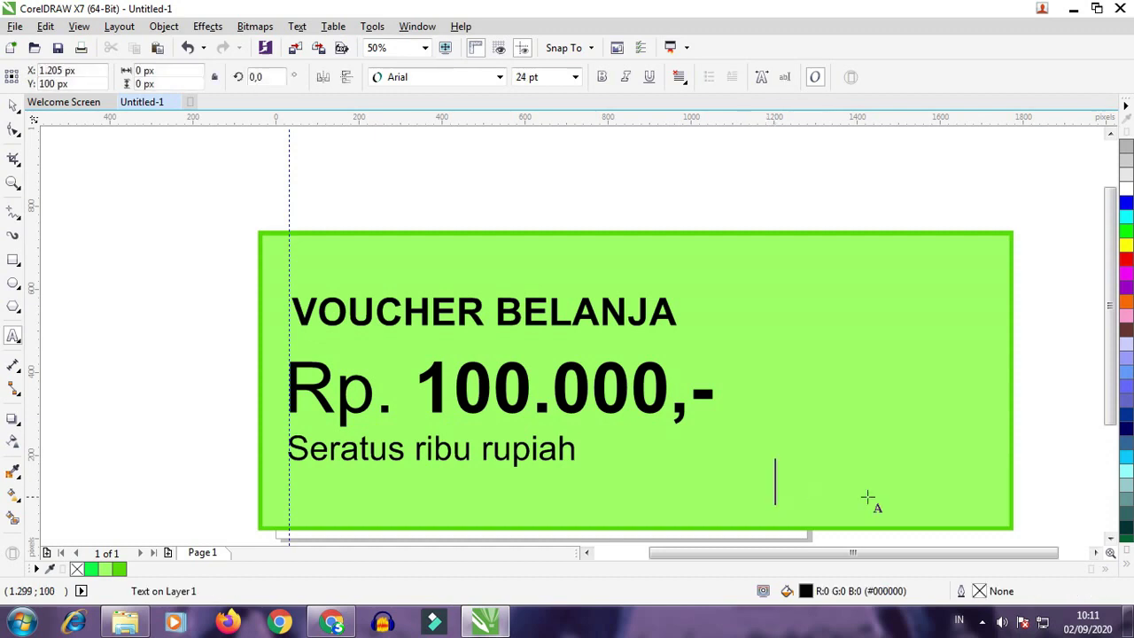
type("b")
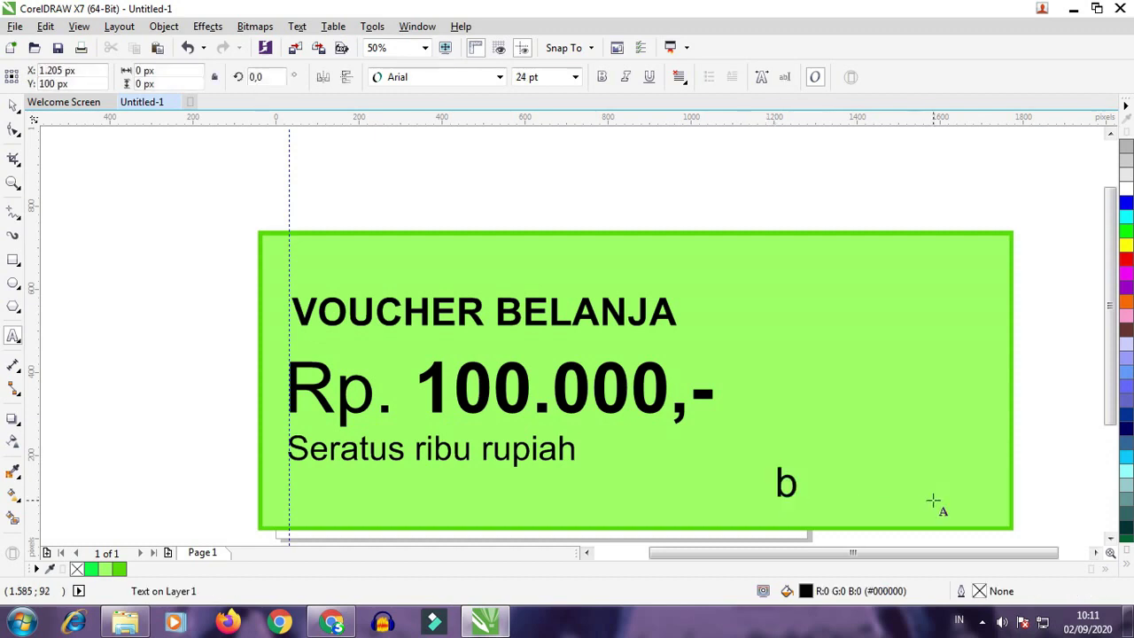
key("BackSpace")
type("BULAN")
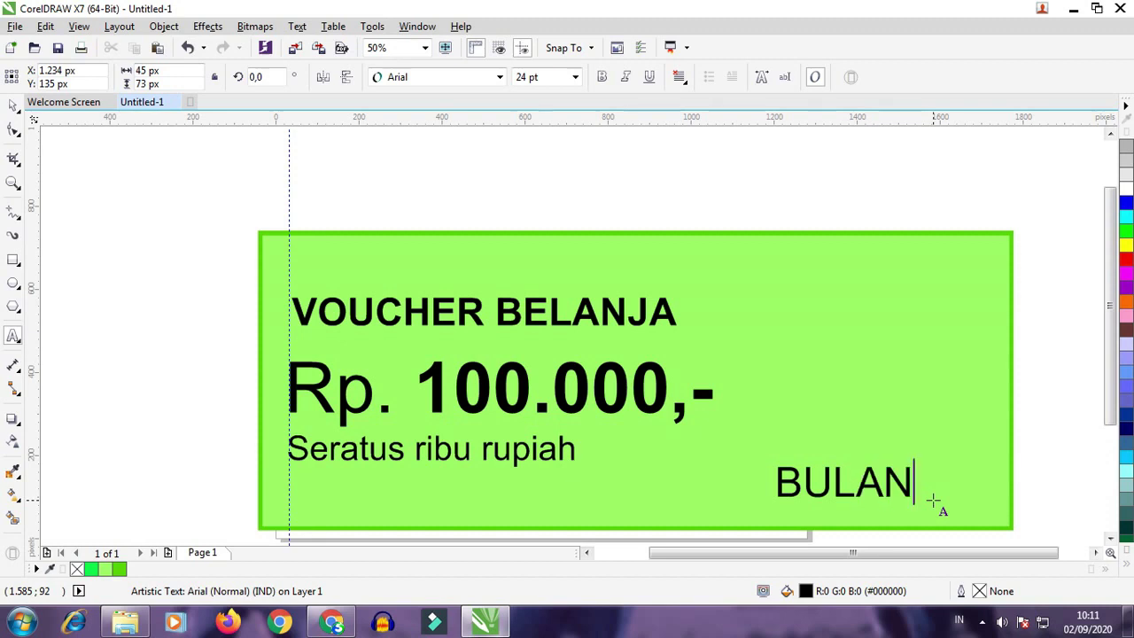
type(" : ..................")
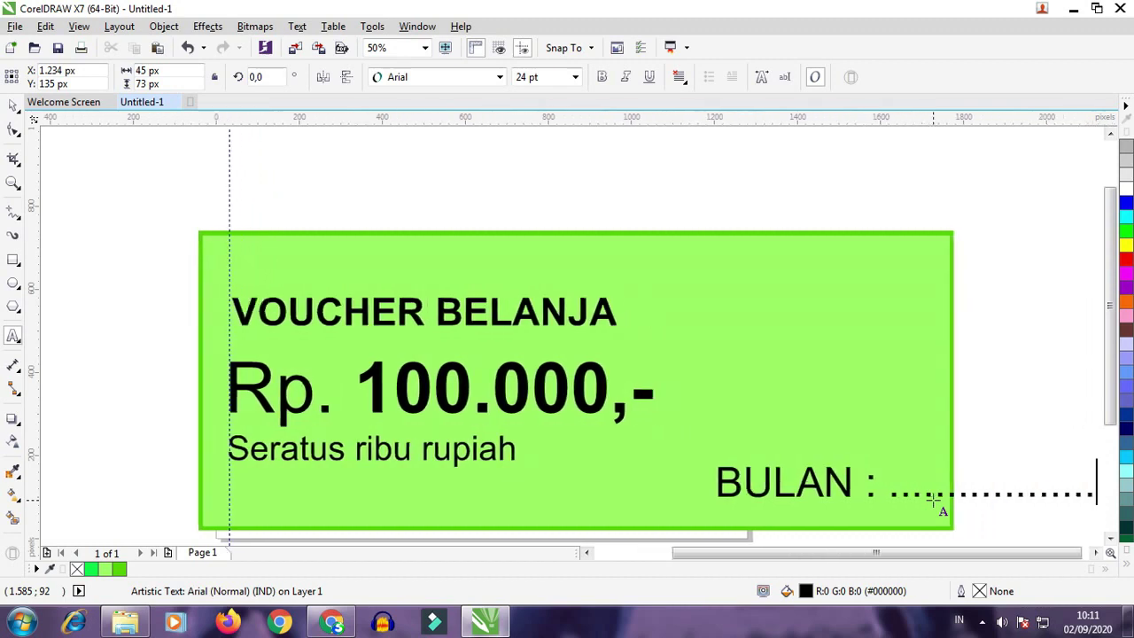
left_click(13, 105)
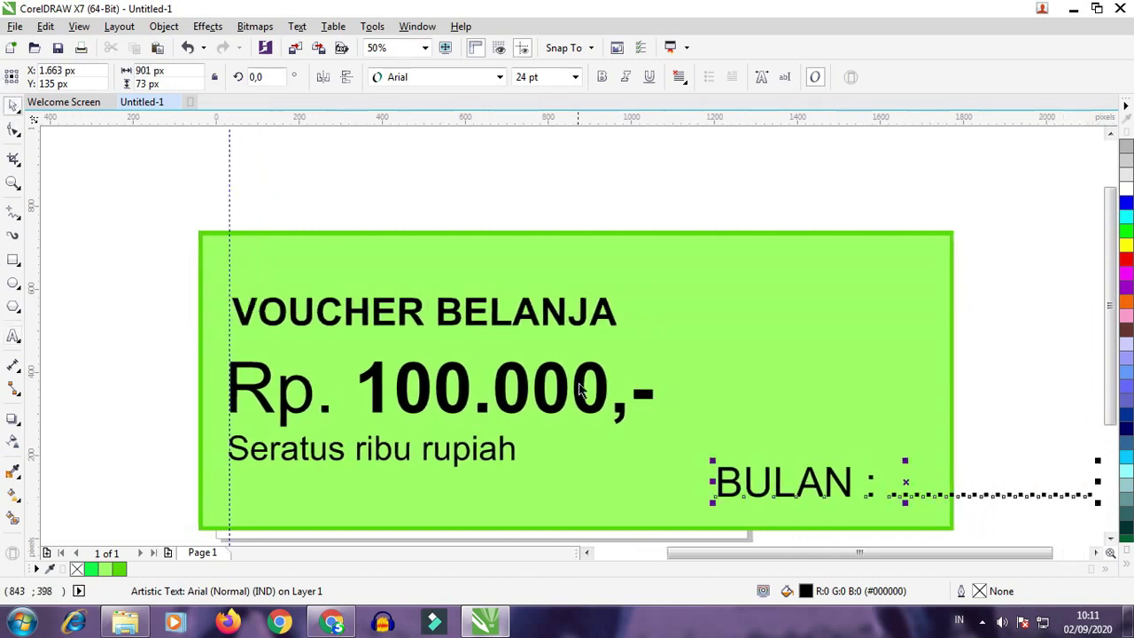
mouse_move(714, 502)
left_mouse_down()
mouse_move(837, 490)
mouse_move(698, 506)
left_mouse_up()
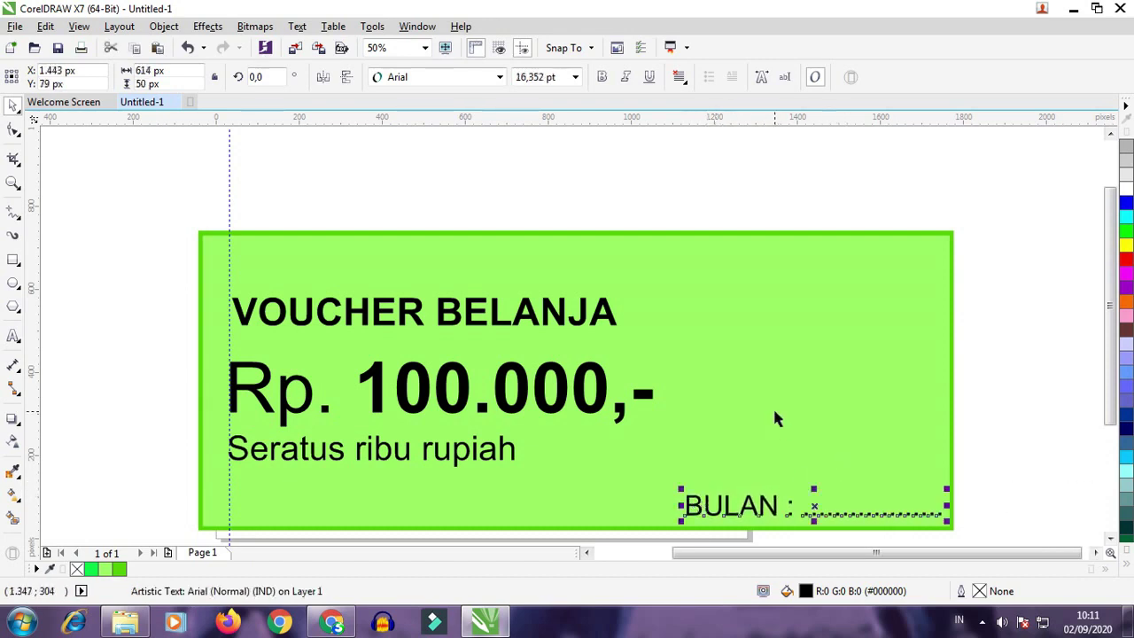
Draw a rectangle about 527 × 122 px in the voucher's upper-right corner and fill it white
left_click(13, 260)
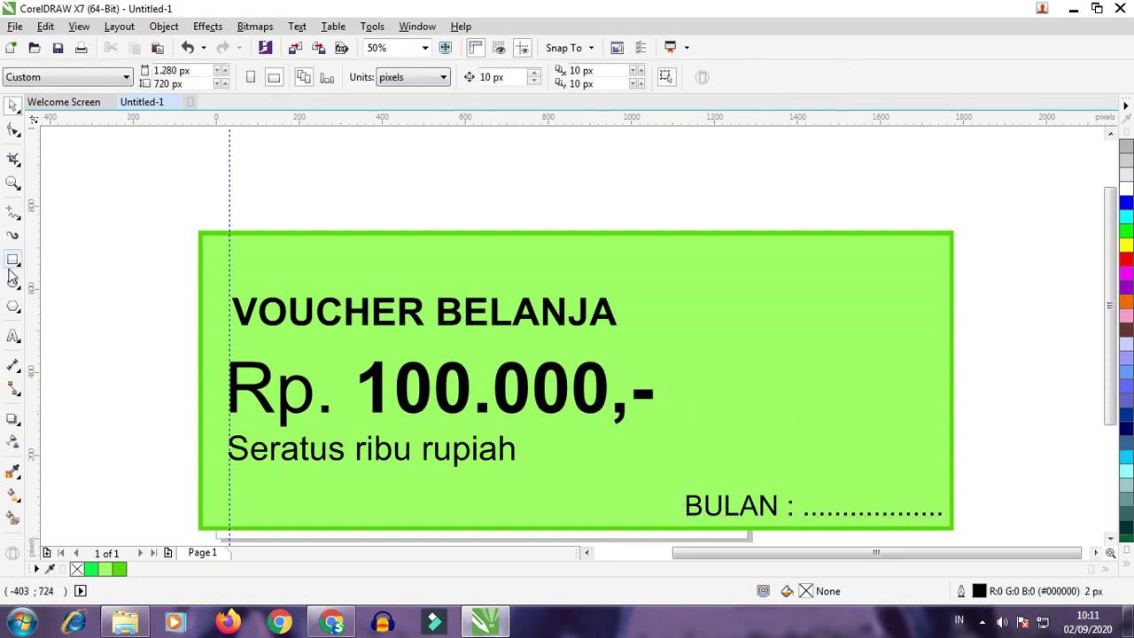
mouse_move(732, 235)
left_mouse_down()
mouse_move(733, 251)
mouse_move(812, 286)
mouse_move(949, 287)
left_mouse_up()
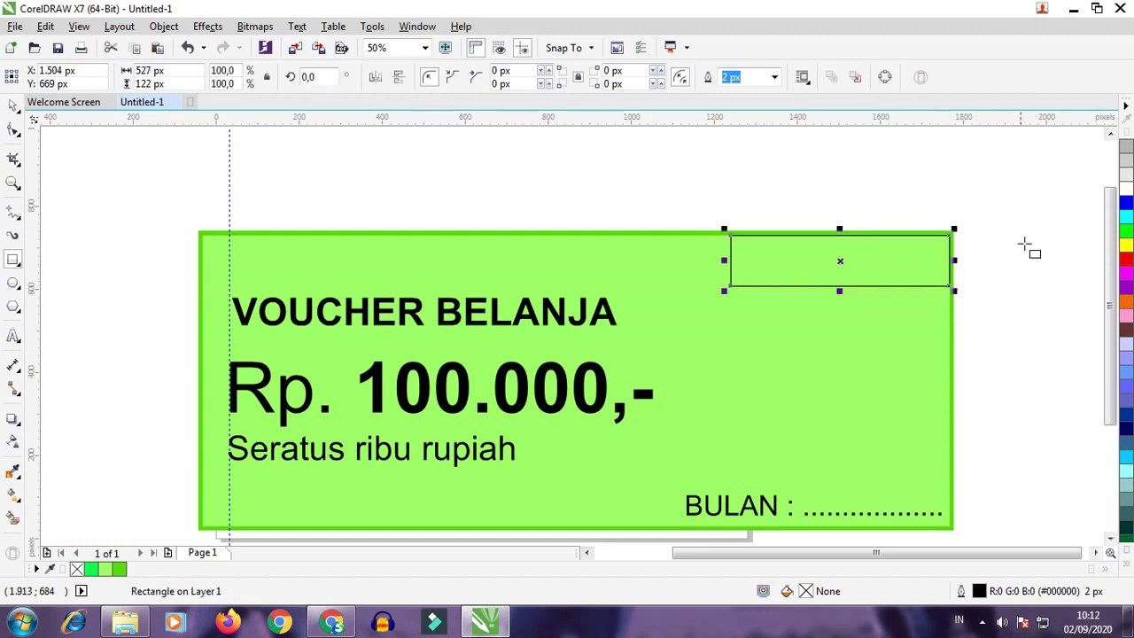
left_click(1126, 187)
left_click(14, 105)
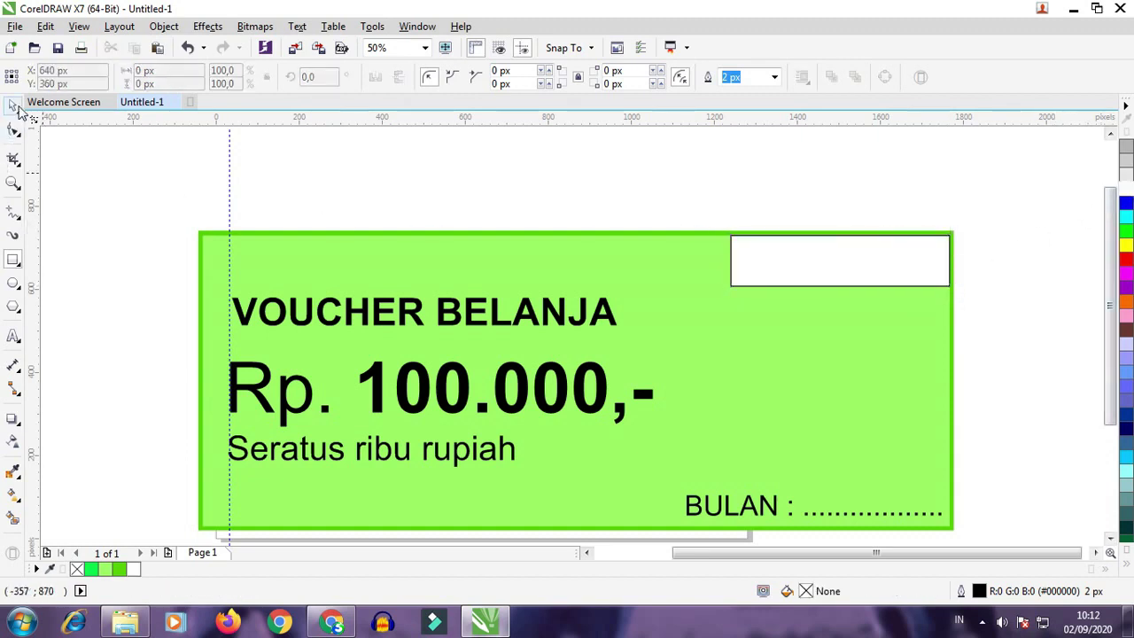
left_click(270, 185)
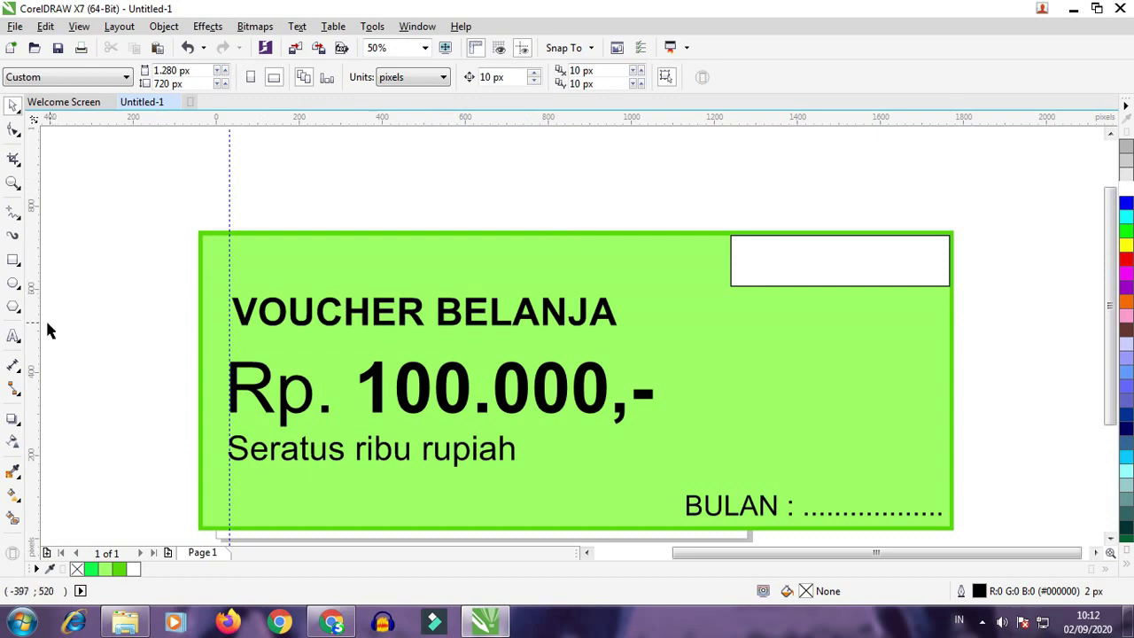
Add the text "KOPERASI SEKOLAH" on two lines over the white rectangle
left_click(13, 336)
left_click(754, 259)
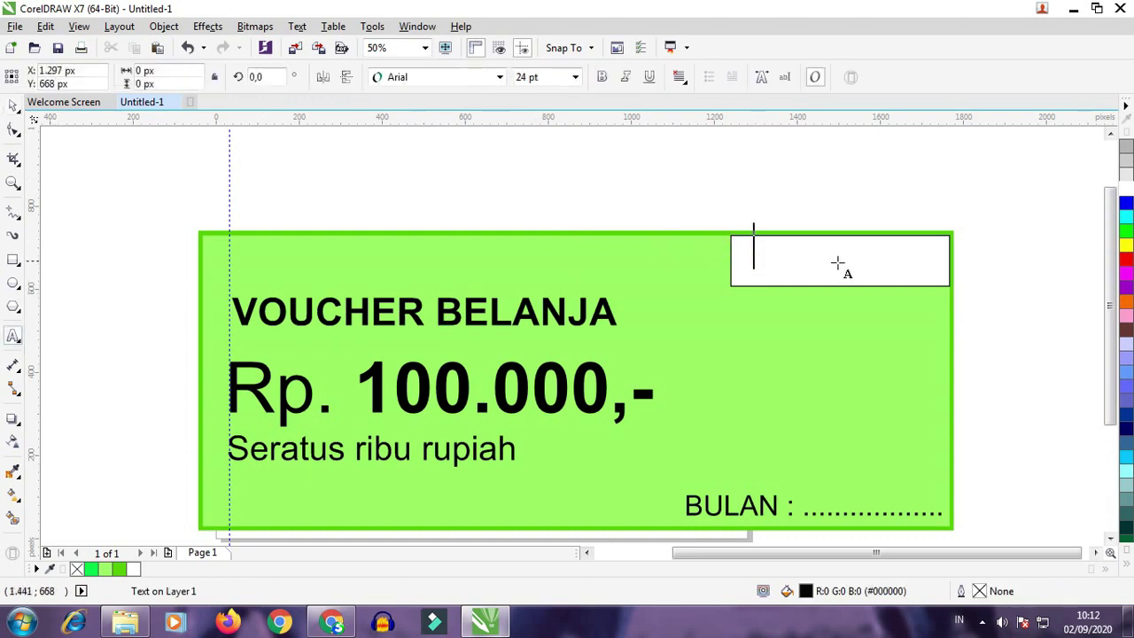
type("K")
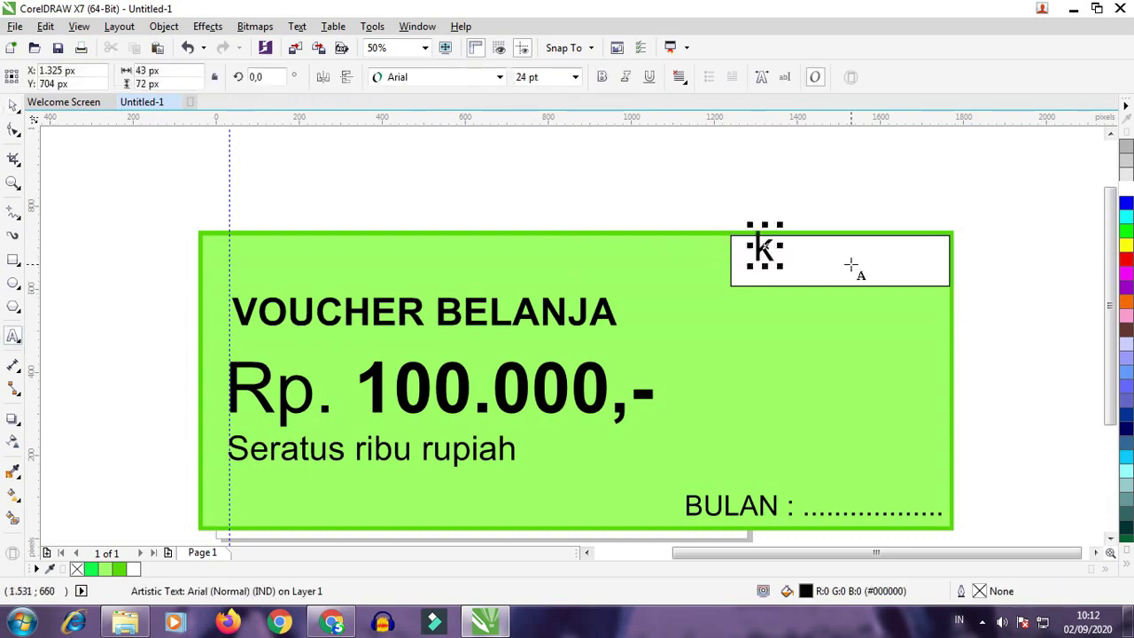
type("OPER")
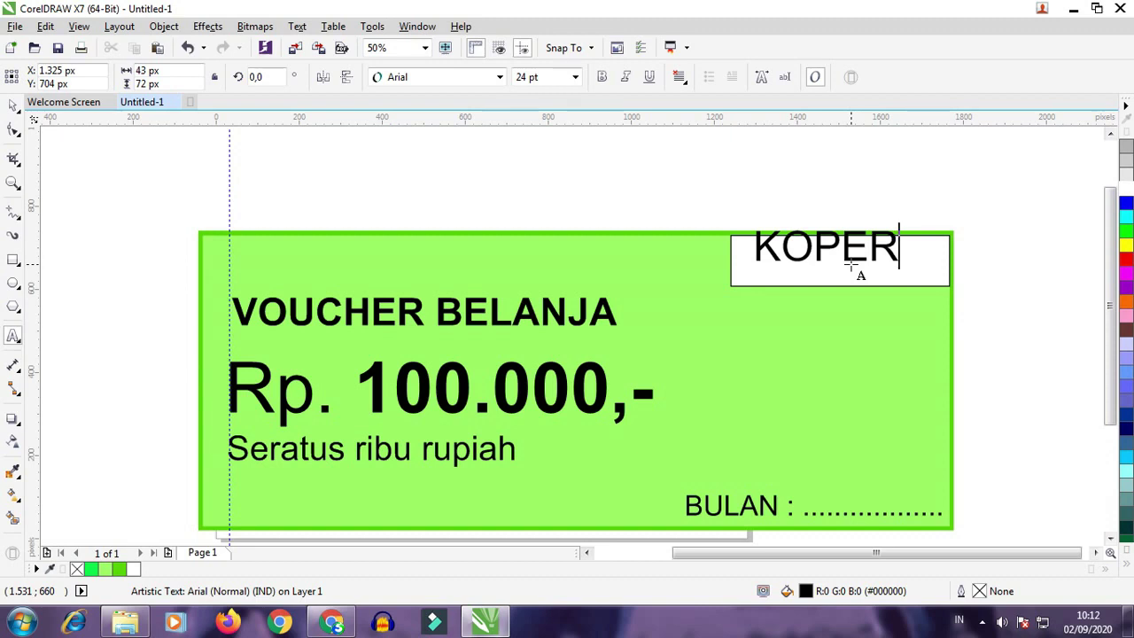
type("ASI ")
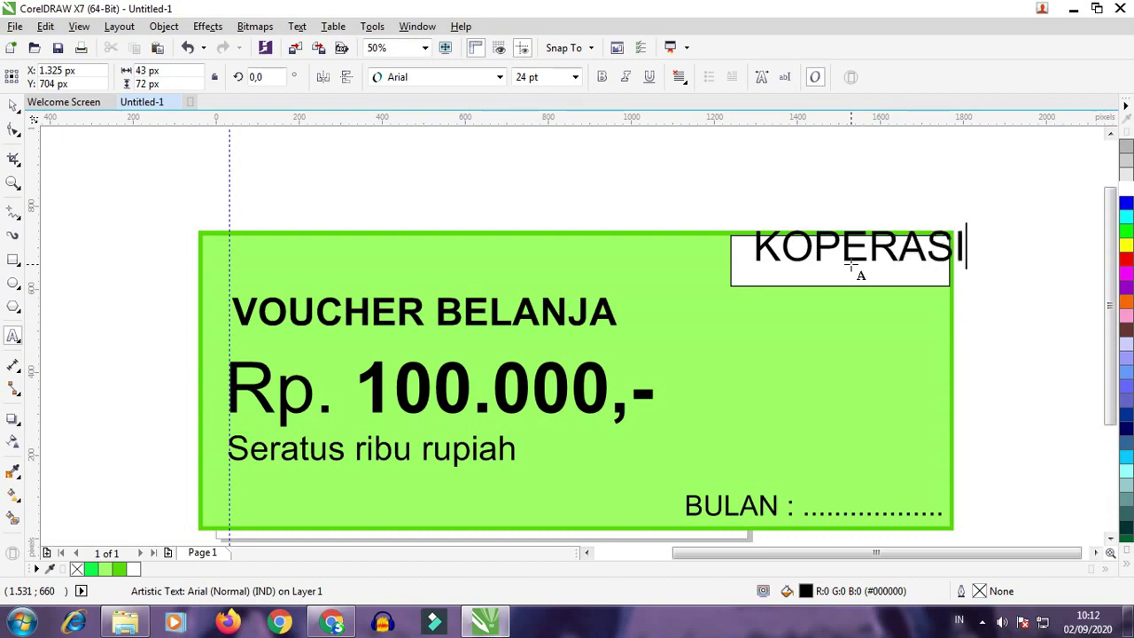
type("SEKOLAH")
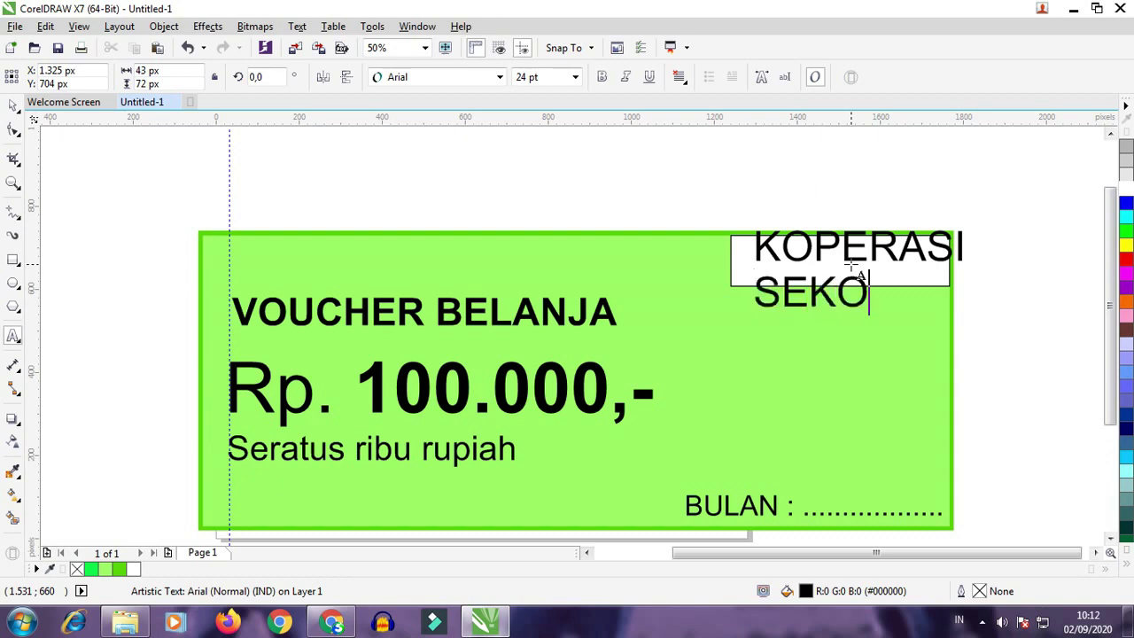
Shrink "KOPERASI SEKOLAH" to about 10.2 pt and place it in the right half of the white rectangle
left_click(14, 104)
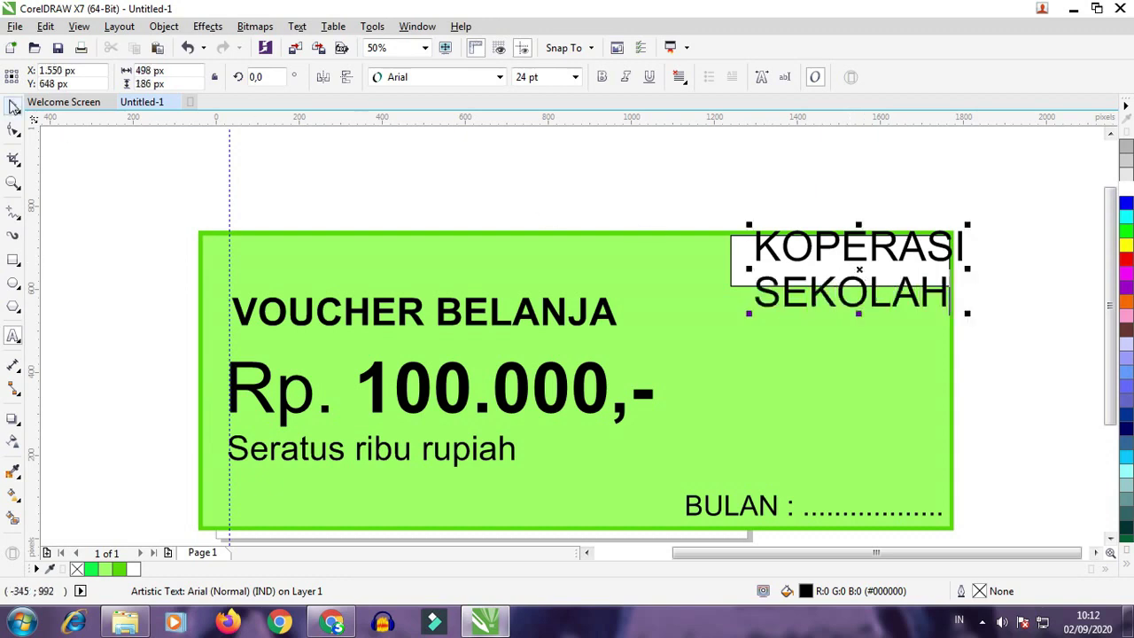
left_click_drag(967, 314, 857, 261)
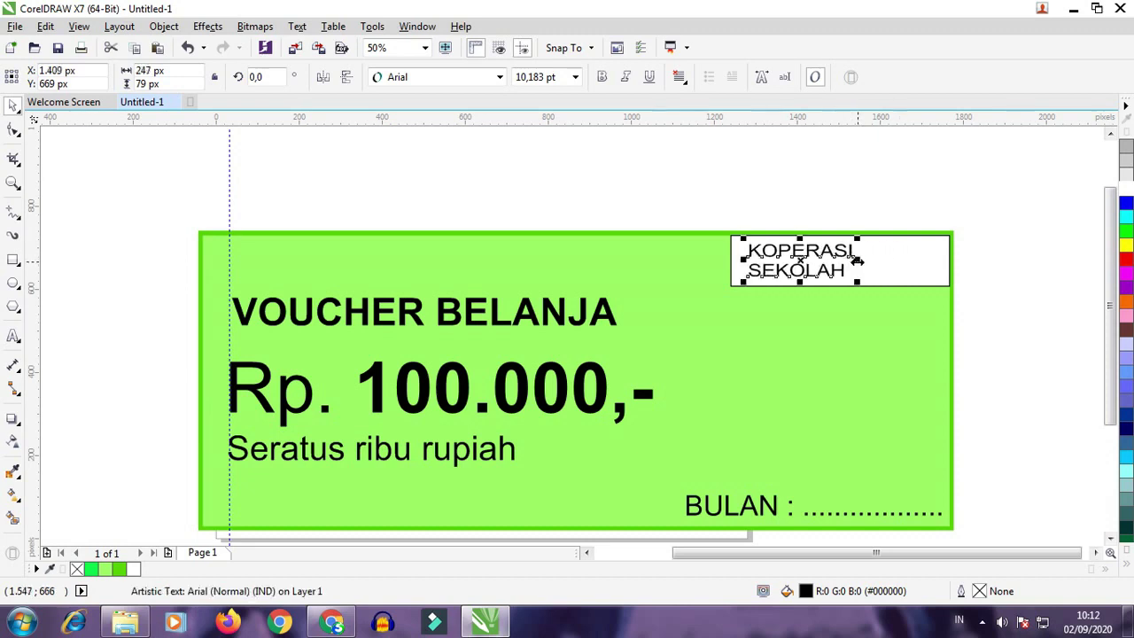
key("ctrl+z")
key("ctrl+z")
left_click_drag(900, 248, 908, 252)
left_click(781, 178)
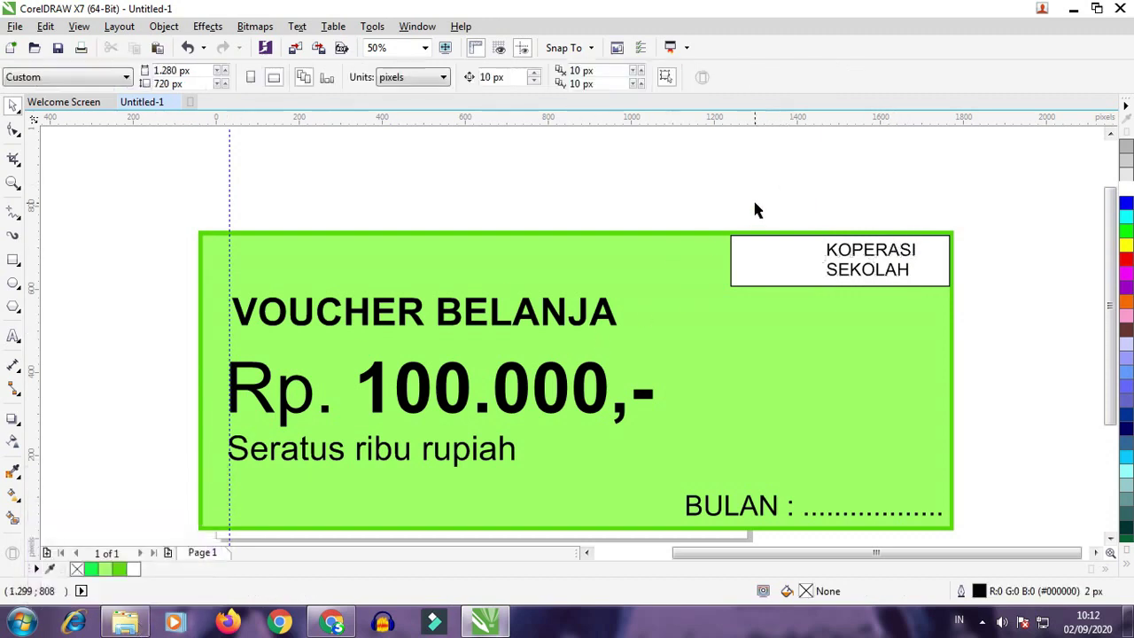
Import "logo MA Baru Banget" from the PROJECT KAOS MA folder on drive E: and place it at the white rectangle's left end, about 119 × 122 px
key("ctrl+i")
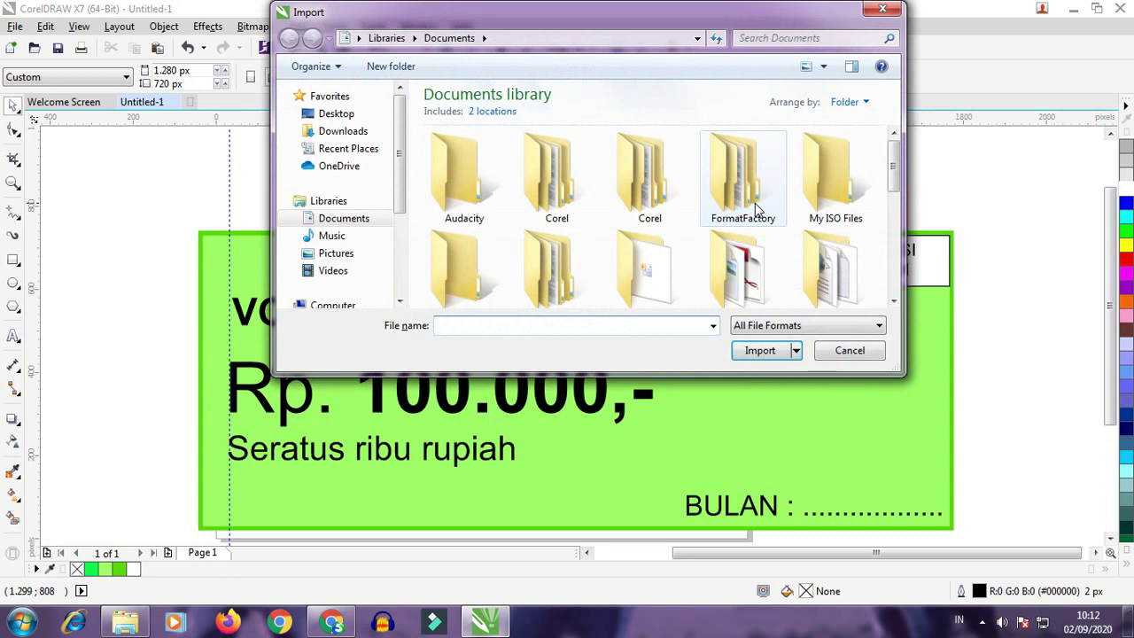
scroll(403, 288, "down", 3)
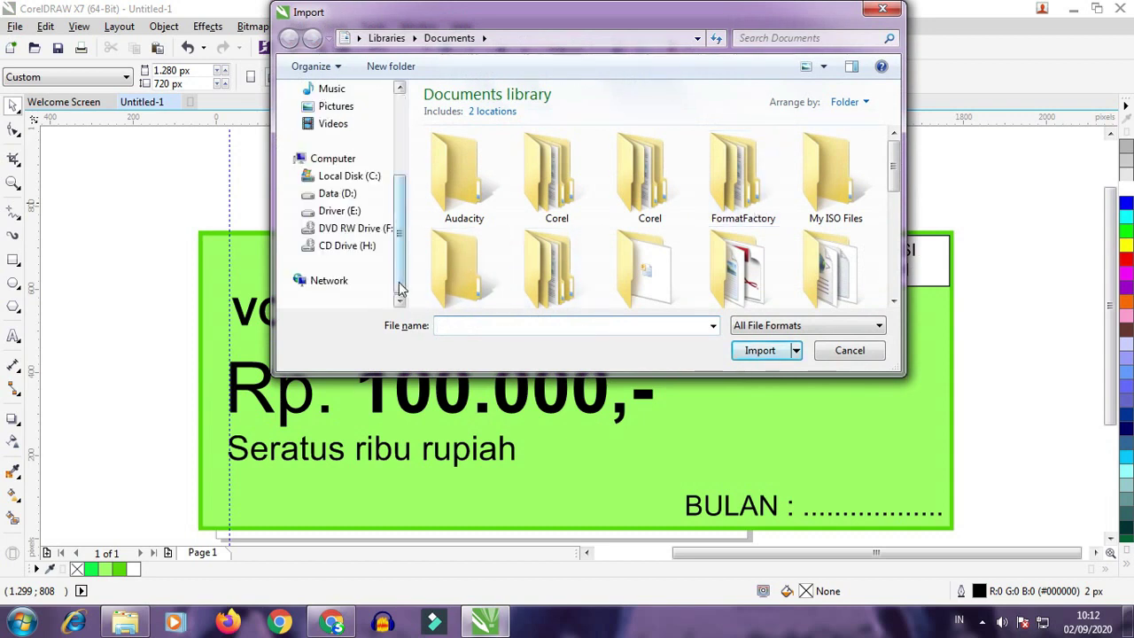
left_click(335, 211)
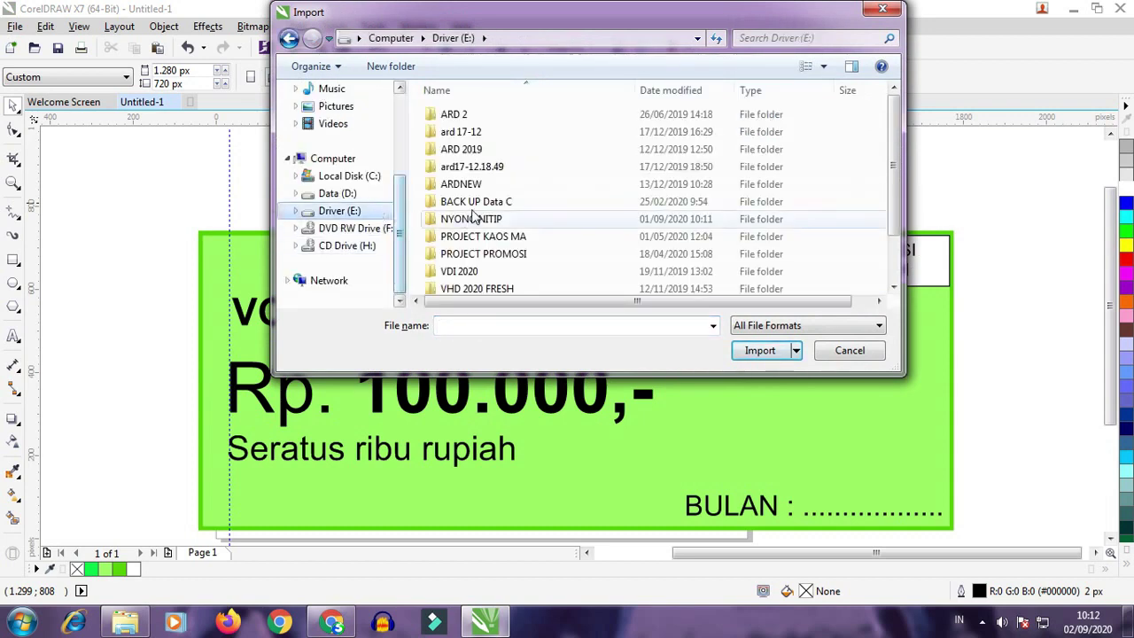
double_click(501, 241)
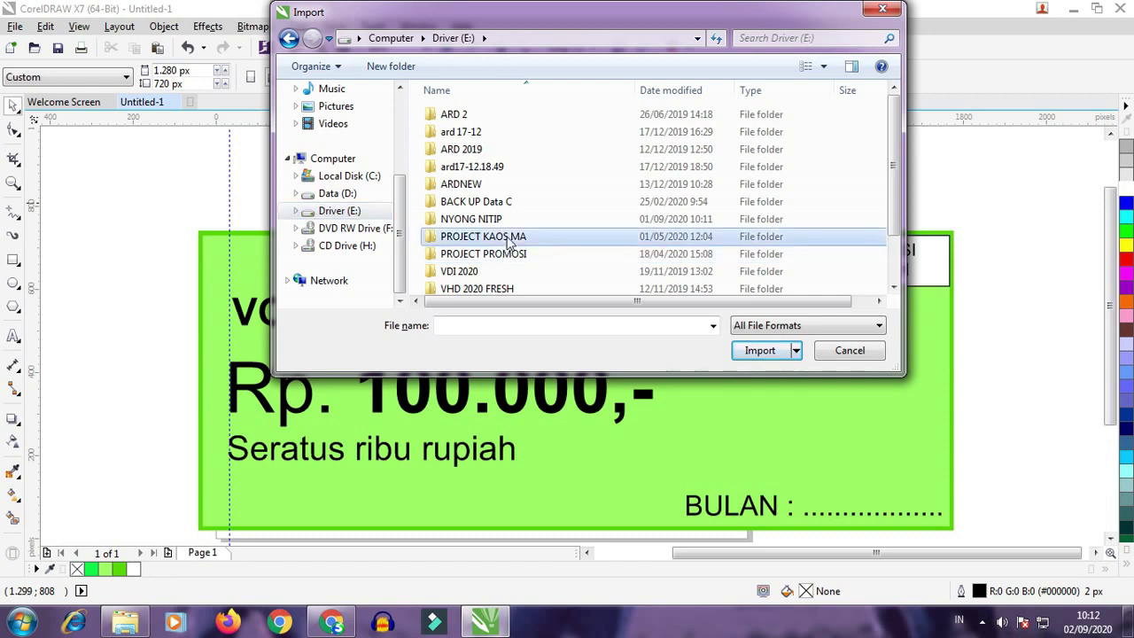
left_click_drag(894, 117, 891, 222)
left_click(764, 186)
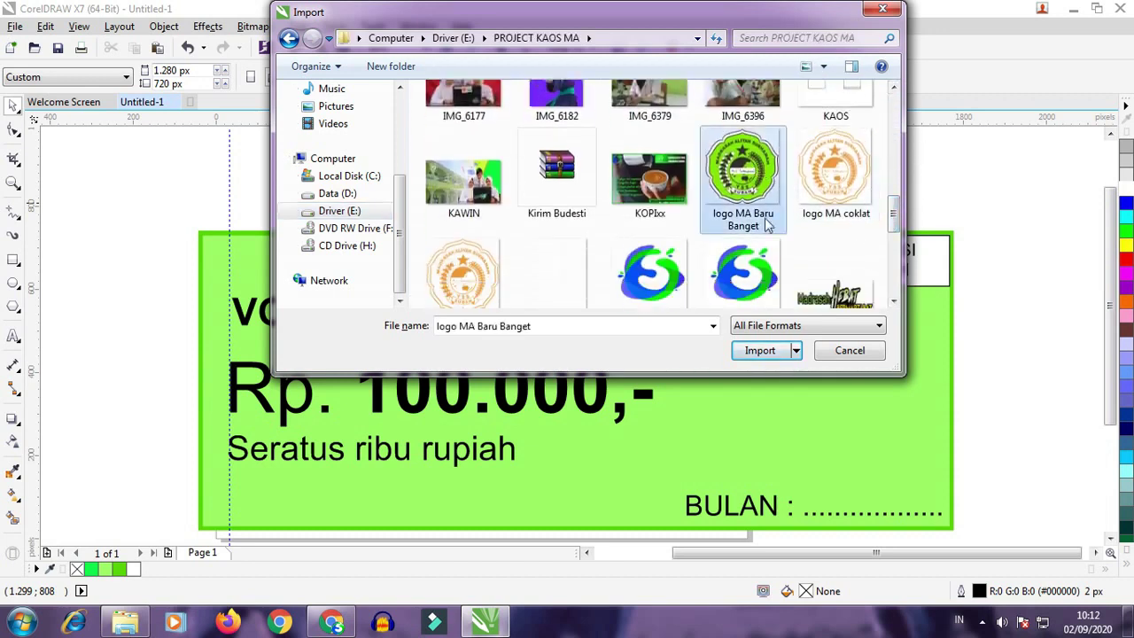
left_click(776, 350)
left_click_drag(732, 234, 779, 284)
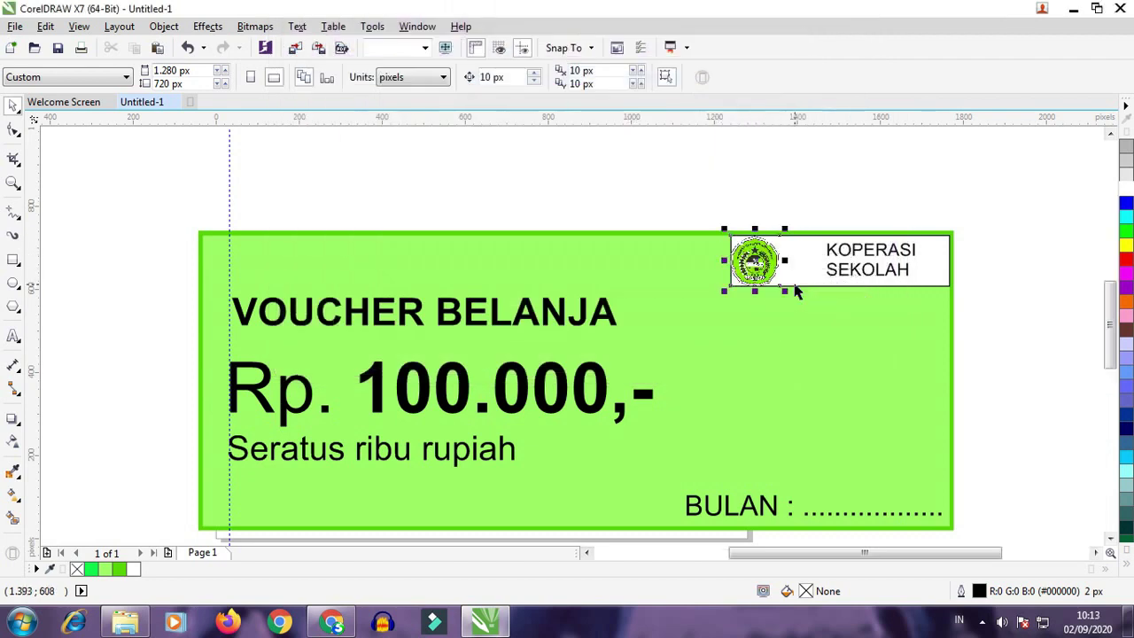
left_click(692, 222)
Replace "SEKOLAH" with "SUBHANAH" in the second line of the text beside the logo
double_click(835, 249)
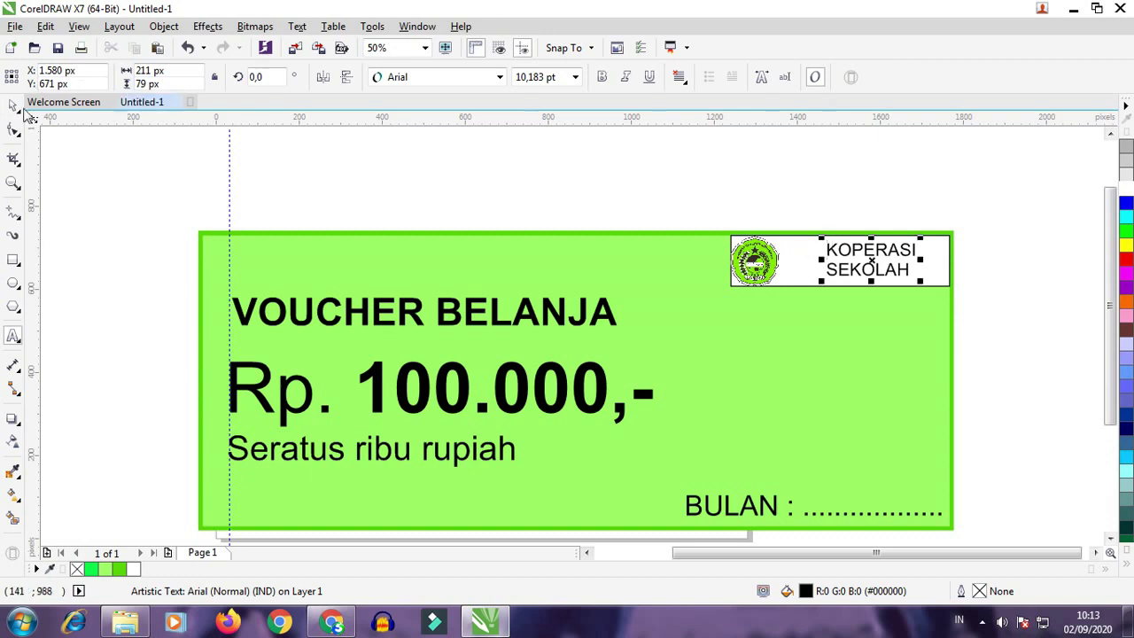
left_click_drag(911, 270, 823, 273)
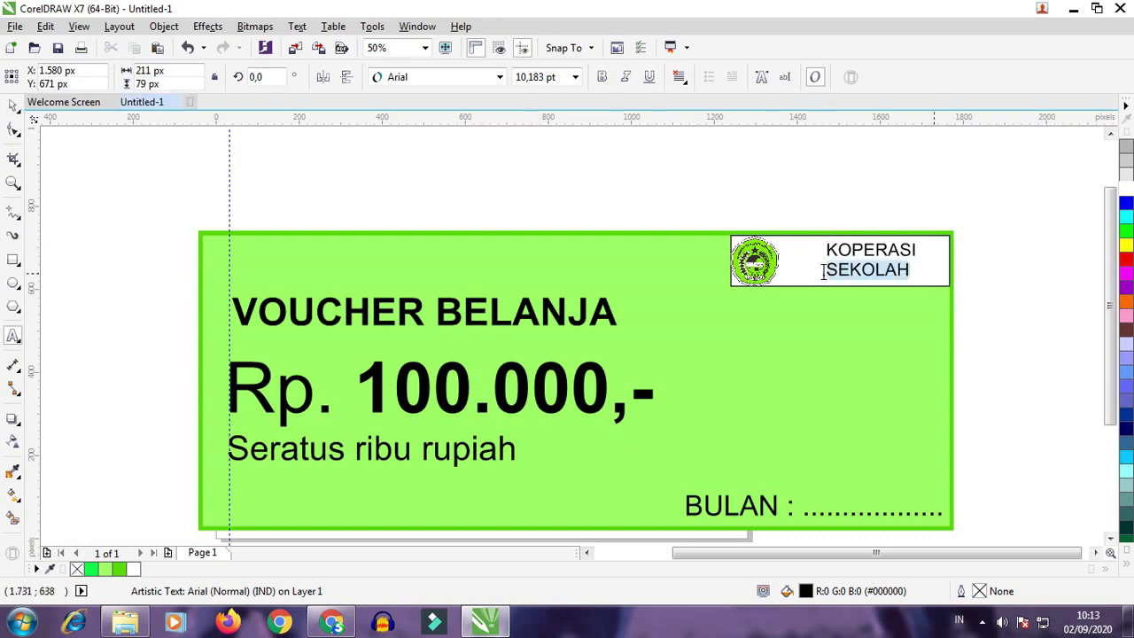
type("ASU")
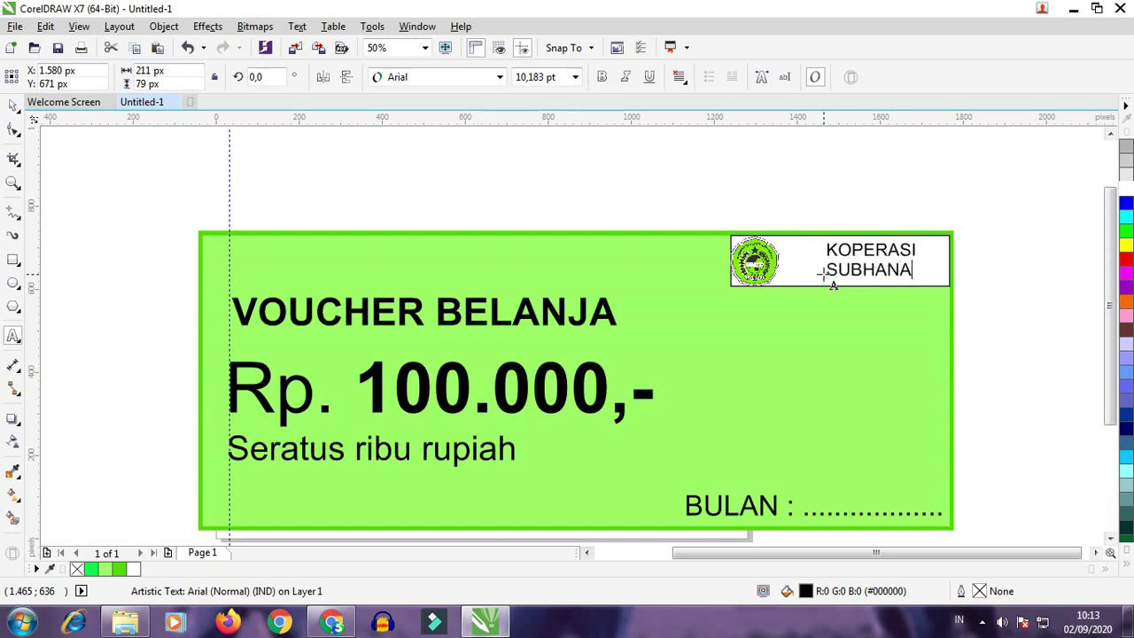
key("Escape")
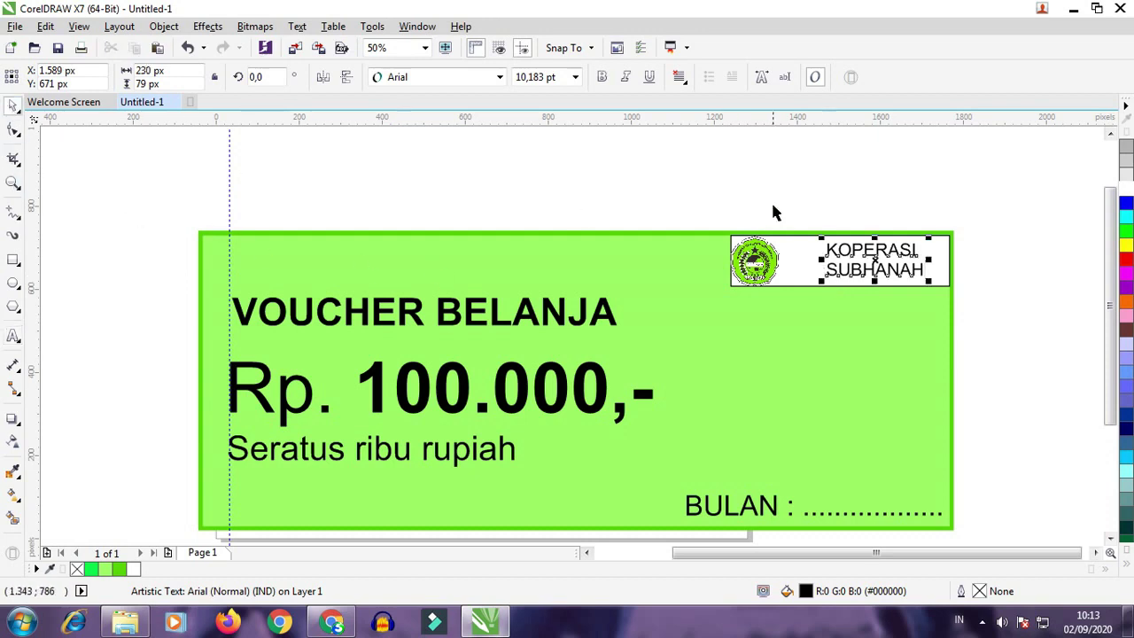
key("Escape")
Shift the logo slightly right inside the white rectangle, to about X 1330 px, Y 669 px
left_click(772, 259)
left_click_drag(771, 259, 779, 257)
key("Down")
key("Up")
left_click_drag(786, 249, 778, 253)
key("Right")
key("Right")
key("Right")
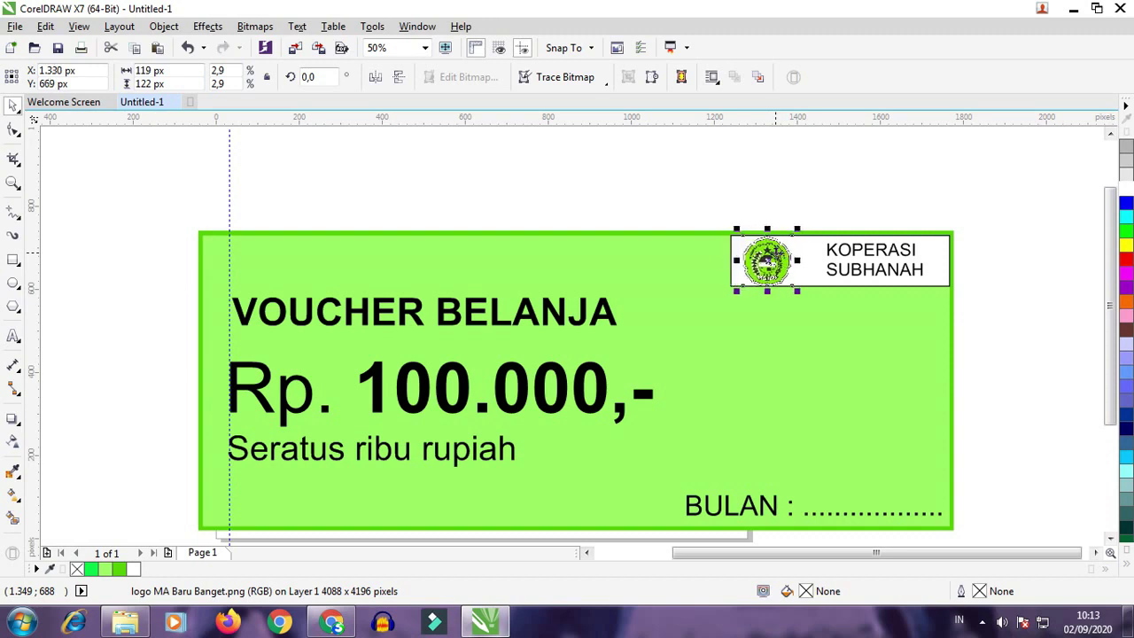
left_click(806, 183)
Make "KOPERASI SUBHANAH" bold and move it slightly left, closer to the logo
left_click(857, 259)
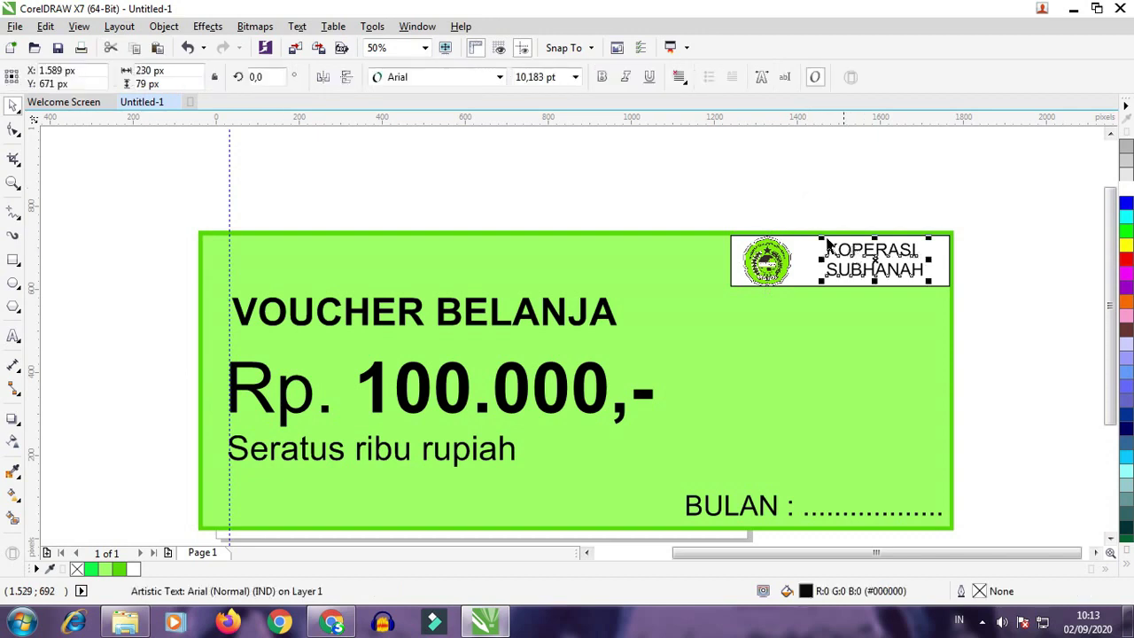
left_click(601, 78)
left_click(991, 191)
left_click(865, 253)
key("Left")
left_click(867, 219)
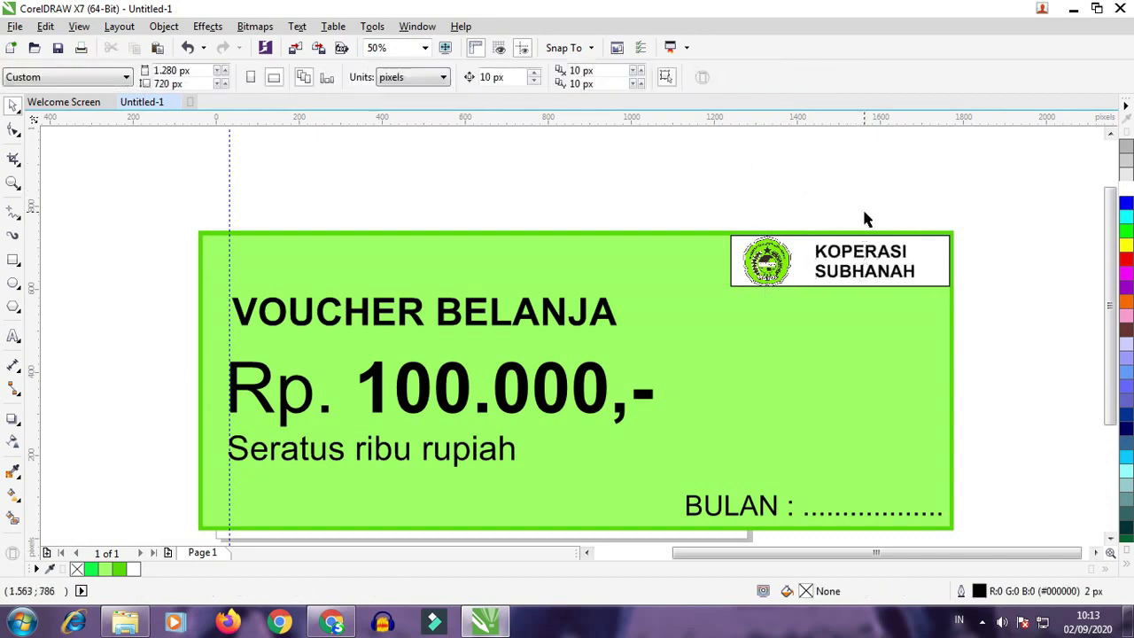
Color the "VOUCHER BELANJA" text dark green (#006633)
left_click(558, 317)
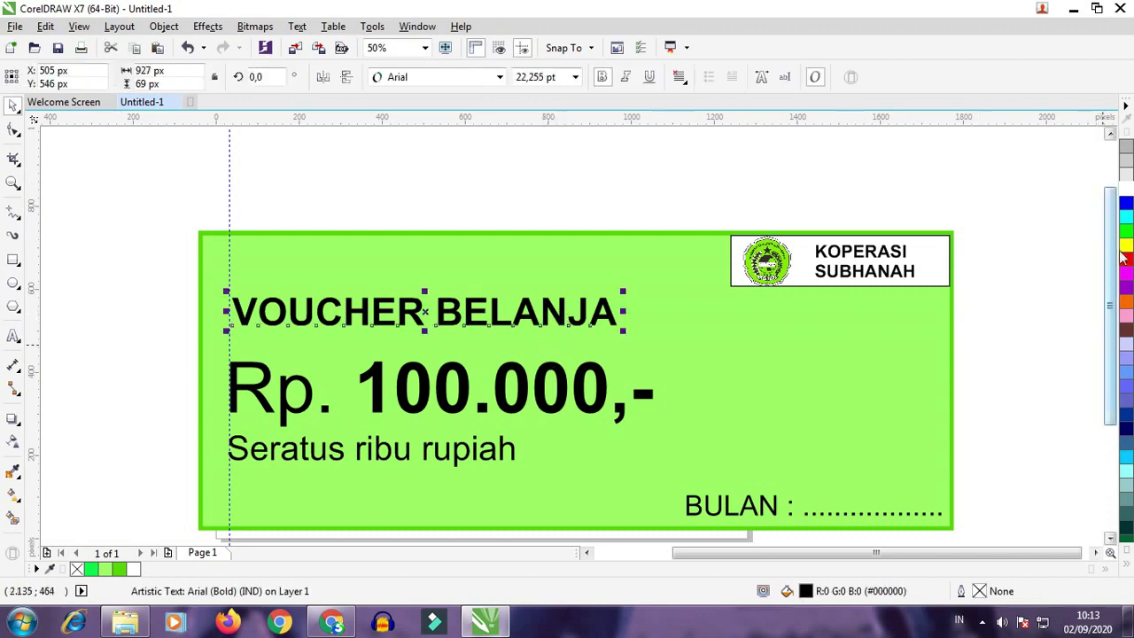
scroll(1126, 514, "down", 1)
left_click(1127, 498)
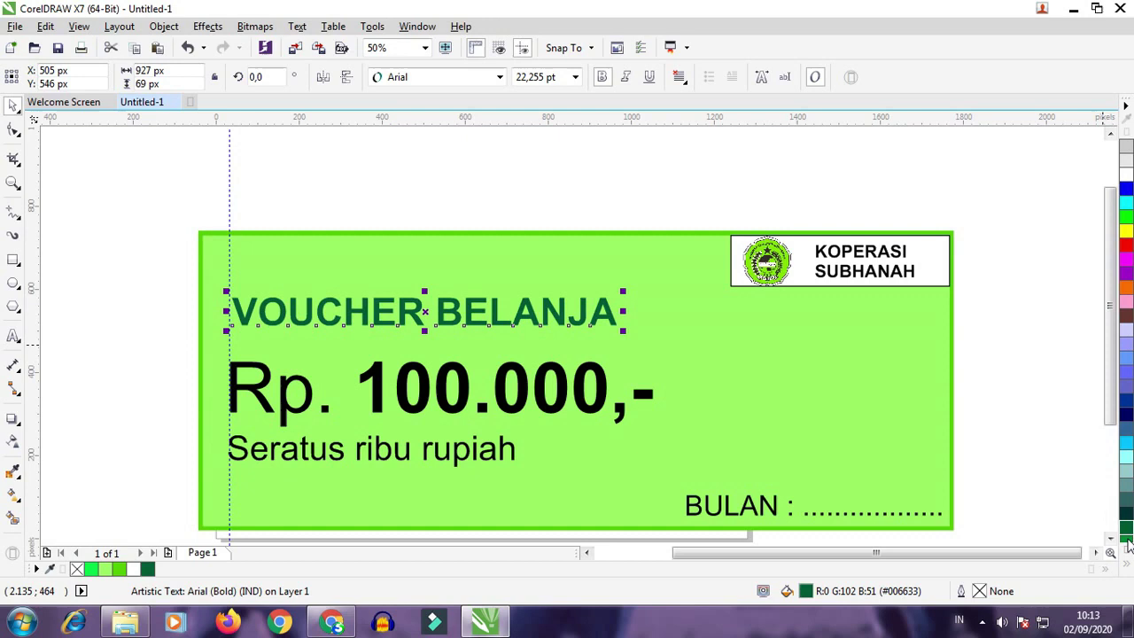
Color the "Rp. 100.000,-" and "Seratus ribu rupiah" texts Forest Green (#006633)
left_click(602, 390)
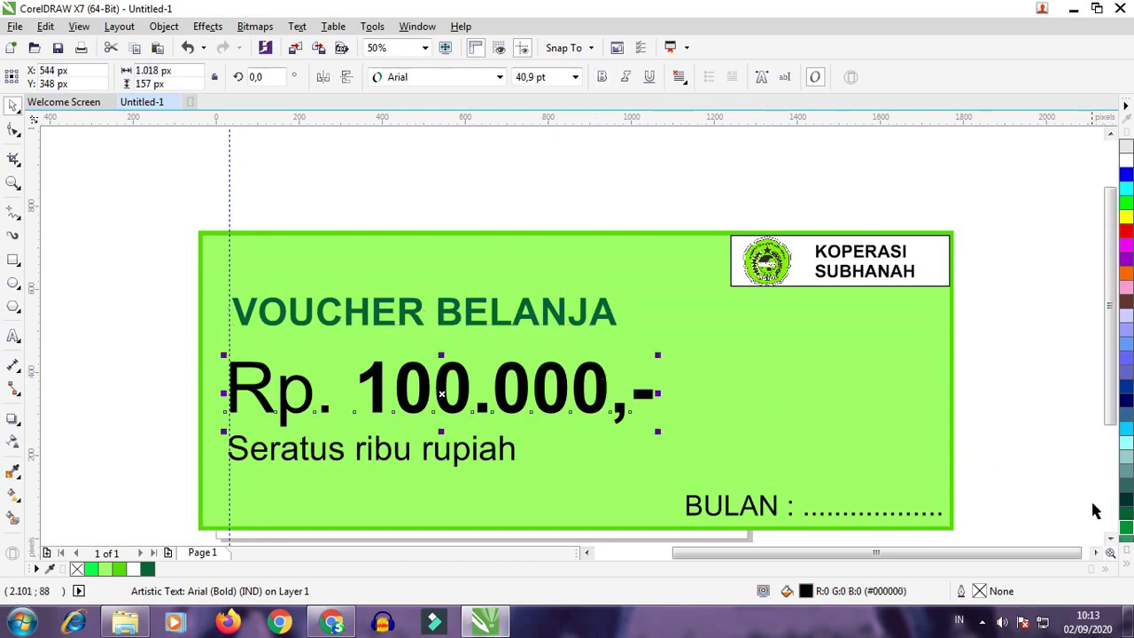
left_click(1126, 500)
left_click(610, 321)
left_click(321, 461)
left_click(148, 569)
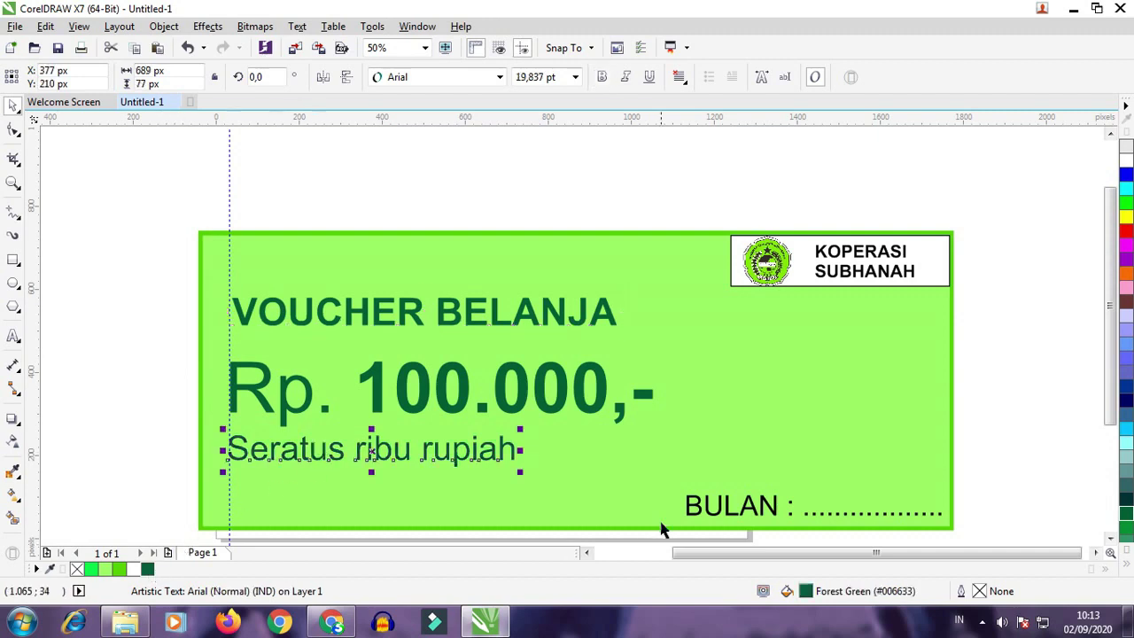
Color the "BULAN : ...." line Forest Green (#006633) and make it bold
left_click(694, 514)
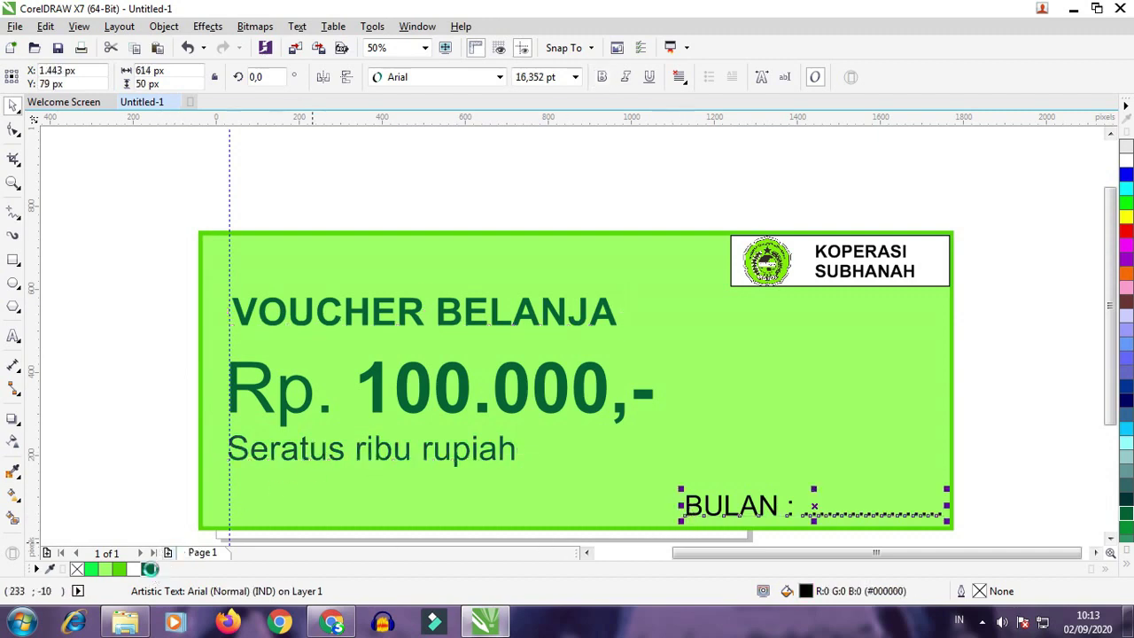
left_click(148, 569)
left_click(603, 77)
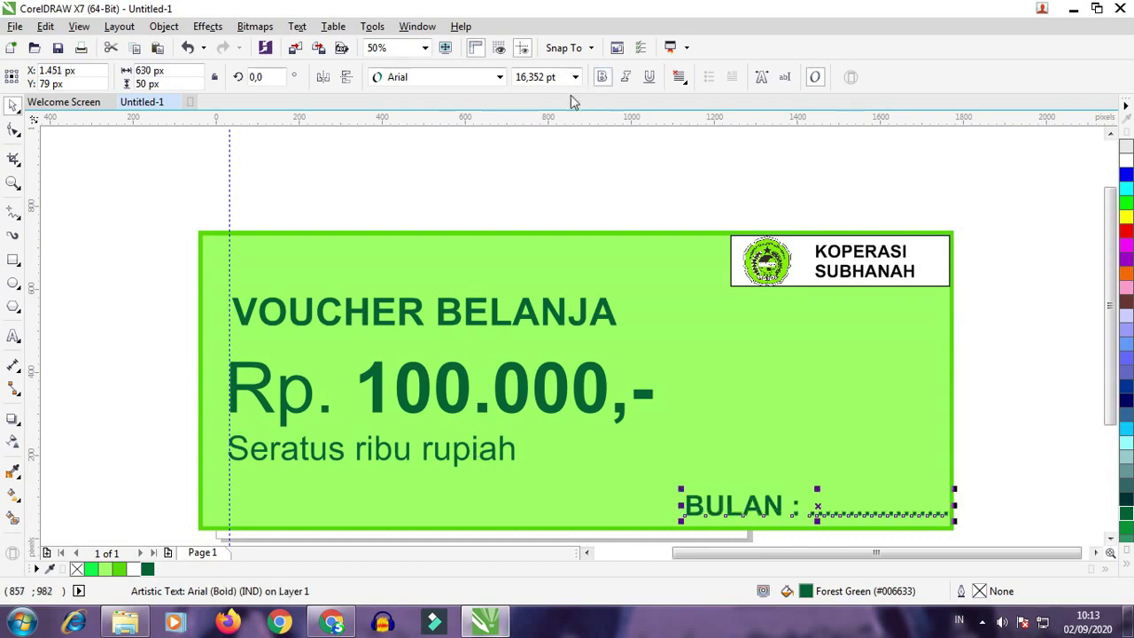
left_click(432, 183)
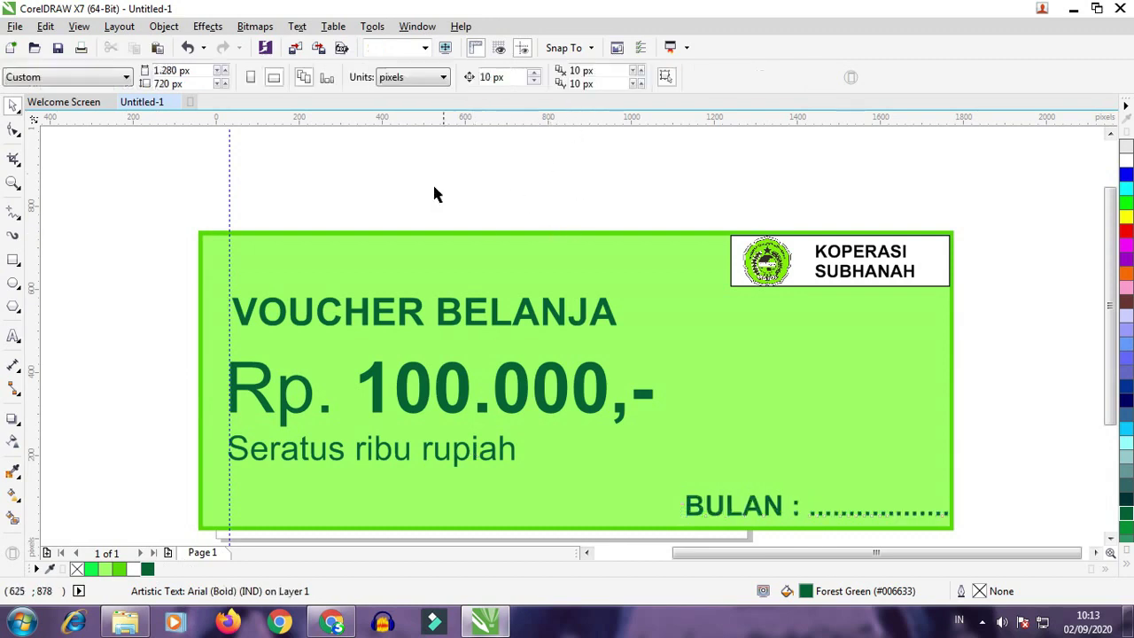
Scale the "VOUCHER BELANJA" text down proportionally to about 710 px wide, keeping its start at the guideline
left_click(405, 312)
double_click(397, 311)
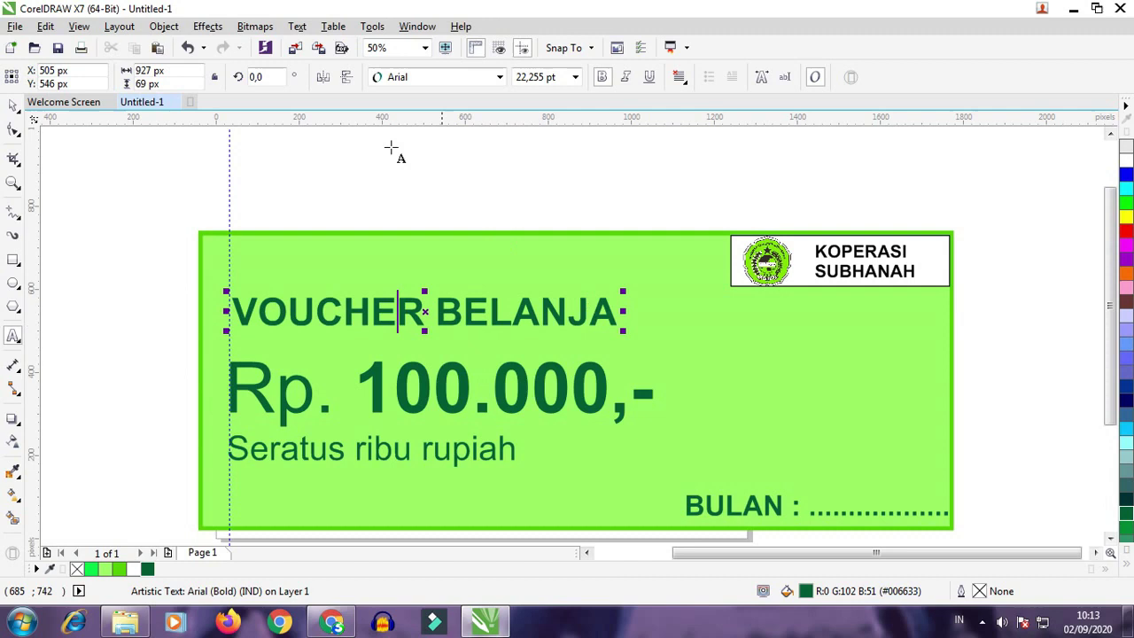
left_click(13, 106)
left_click_drag(623, 331, 585, 331)
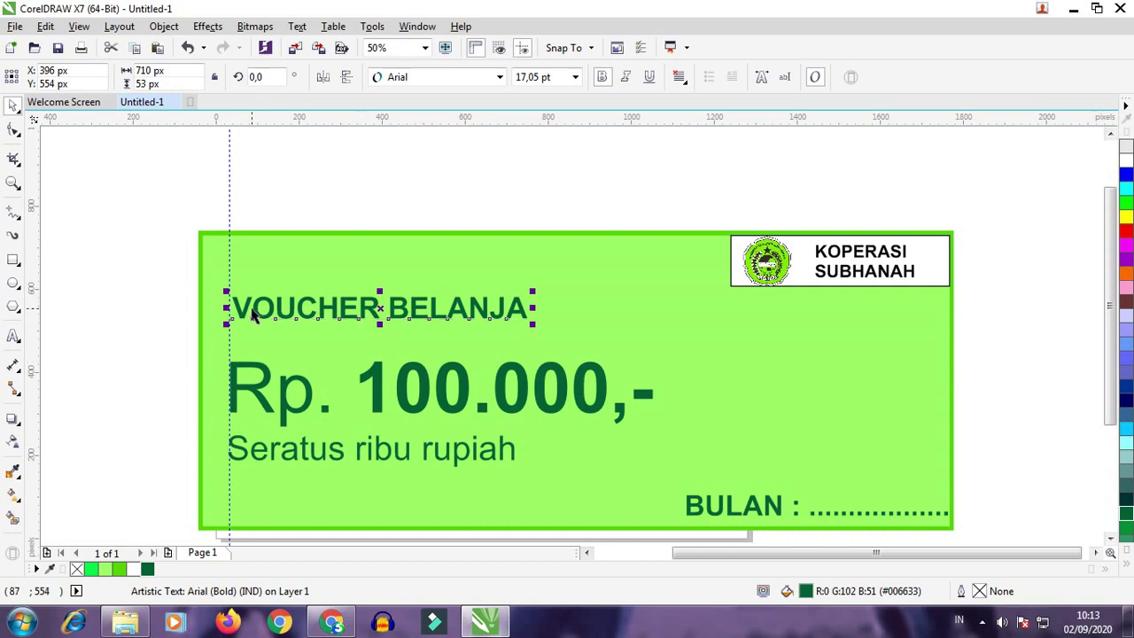
Try Bauhaus 93 on the "VOUCHER BELANJA" text, but settle on the font Clarendon Blk BT
left_click(500, 78)
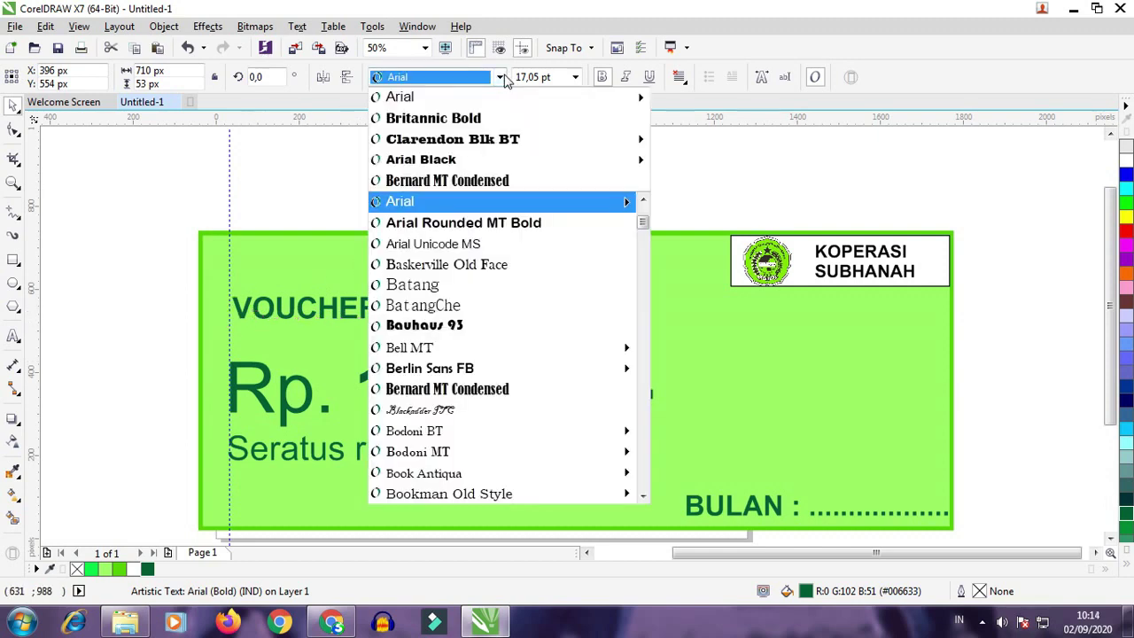
left_click(460, 328)
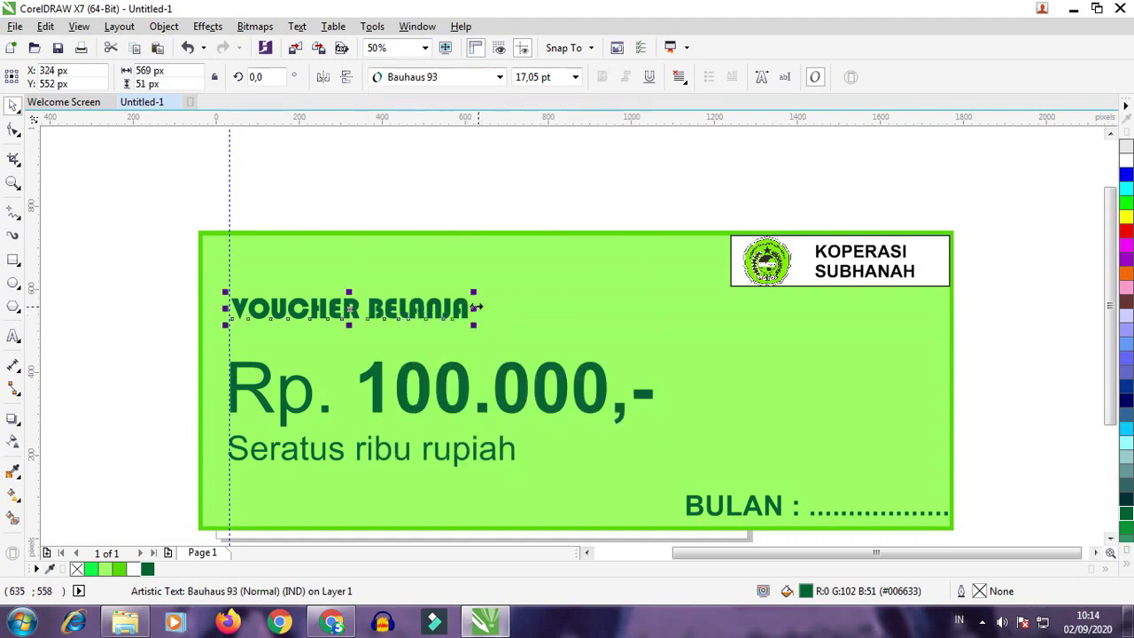
left_click(500, 78)
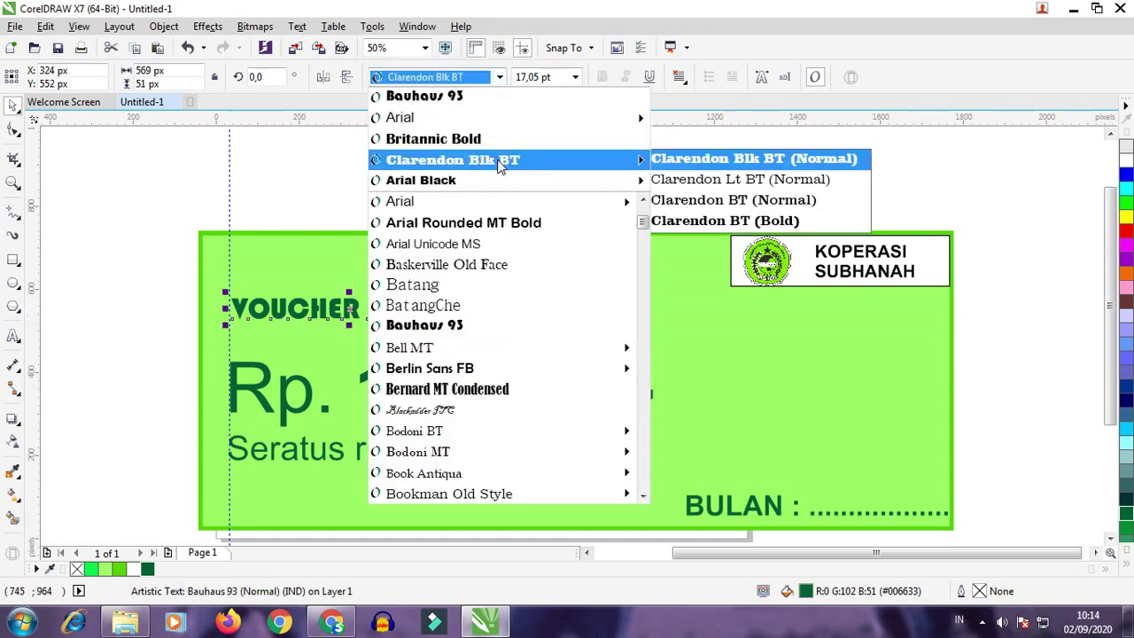
left_click(496, 158)
left_click_drag(559, 308, 569, 307)
left_click(357, 135)
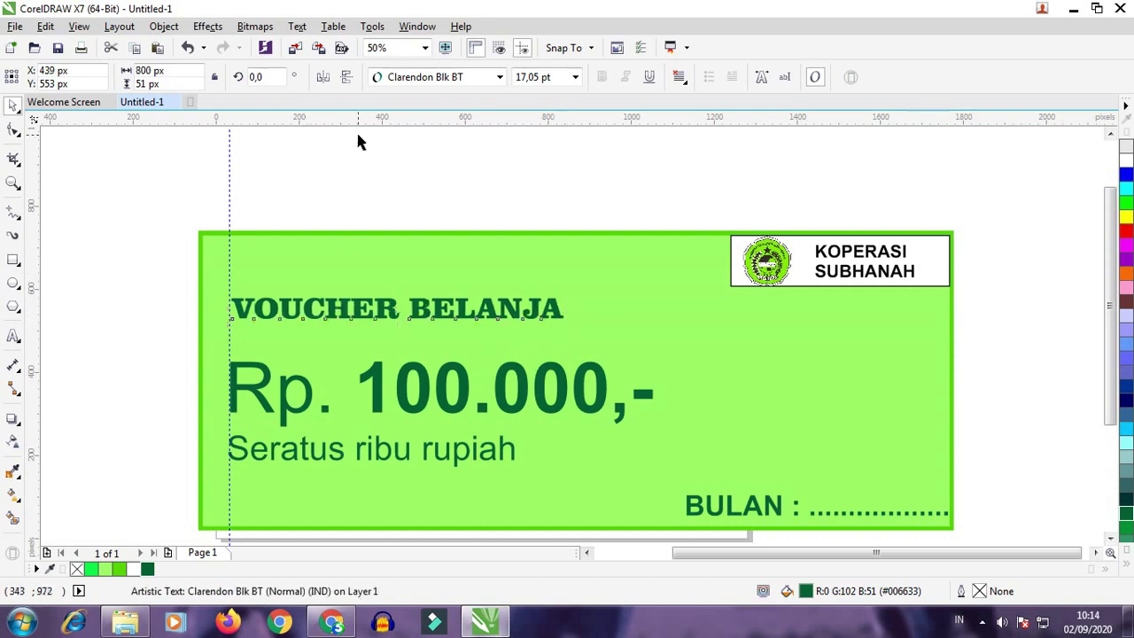
left_click(422, 387)
left_click(487, 452)
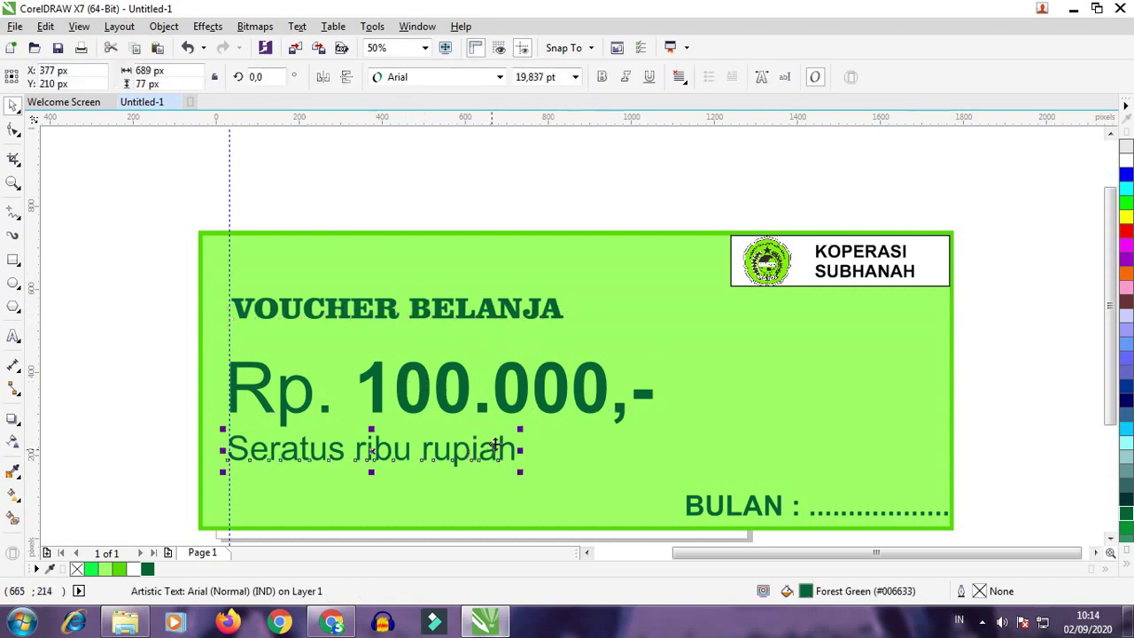
scroll(553, 371, "down", 1)
left_click(930, 396)
scroll(866, 401, "up", 1)
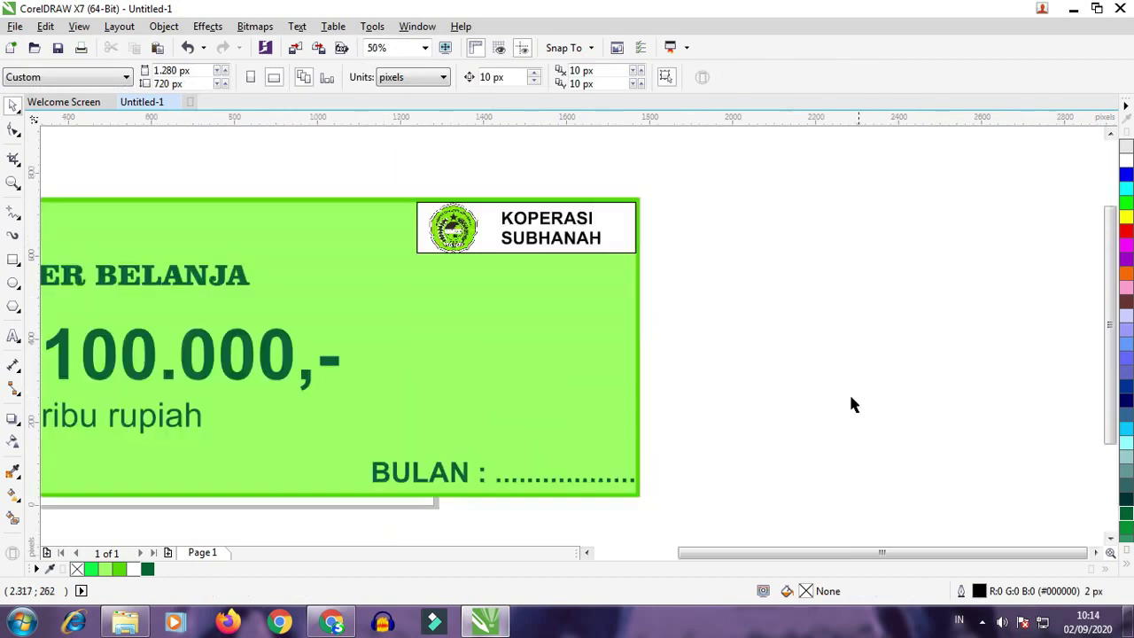
scroll(788, 394, "down", 1)
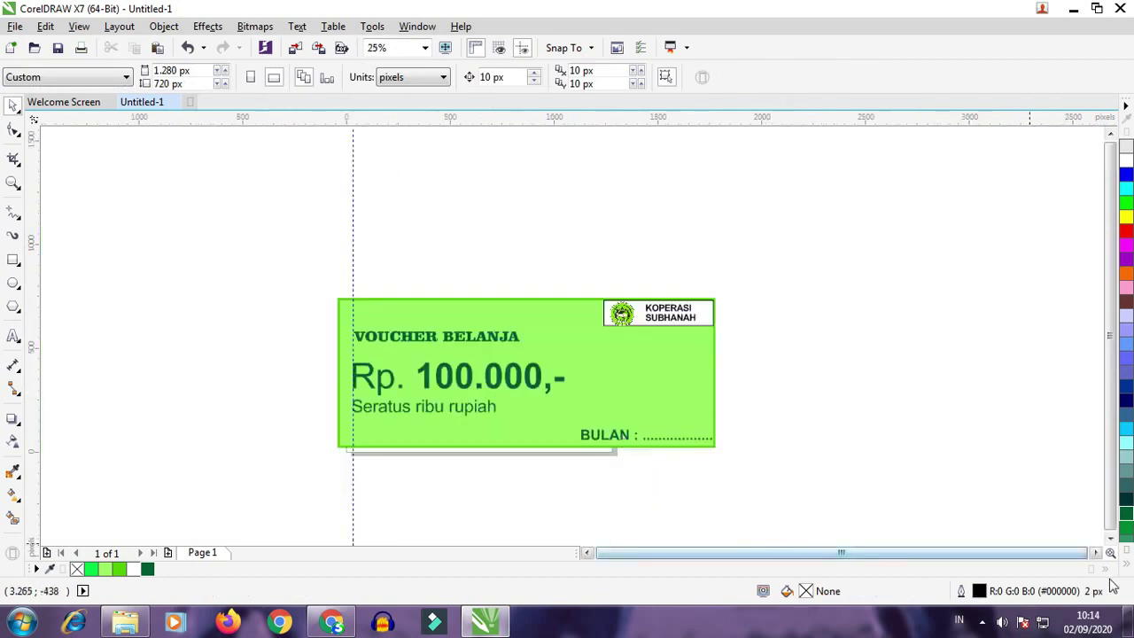
left_click(1096, 552)
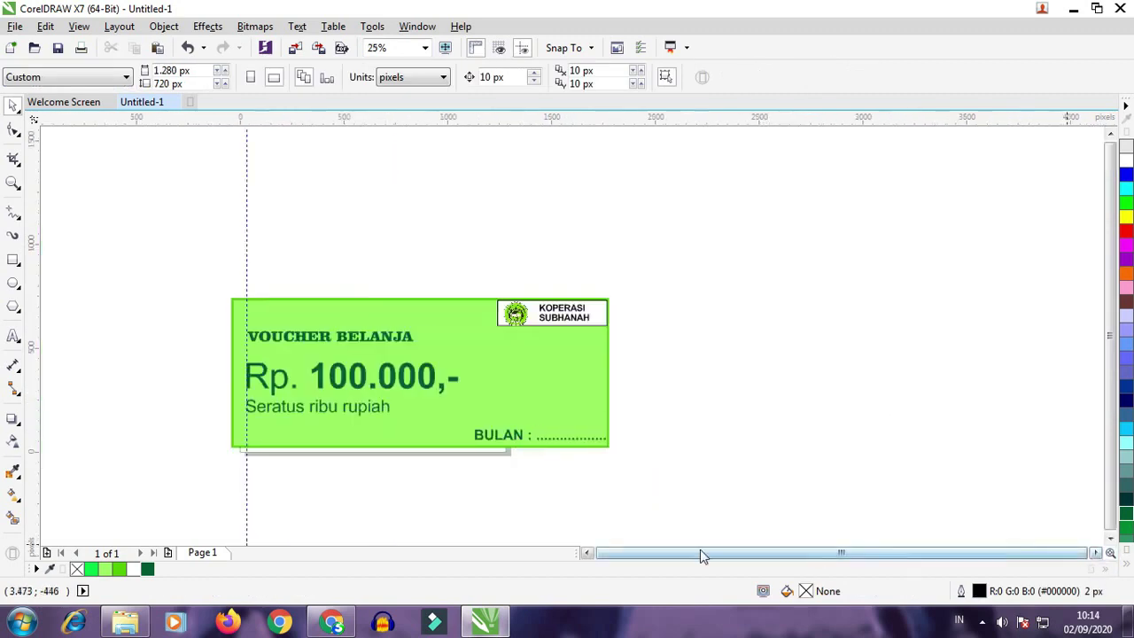
left_click(587, 553)
scroll(904, 446, "up", 1)
scroll(904, 446, "down", 1)
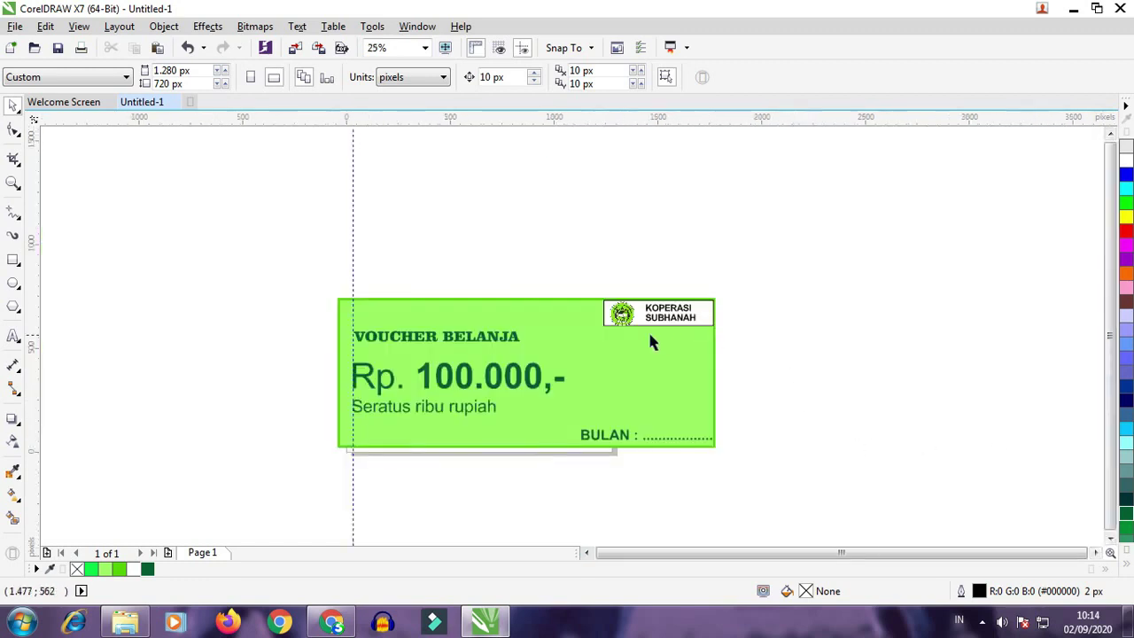
left_click_drag(789, 377, 790, 380)
left_click(524, 529)
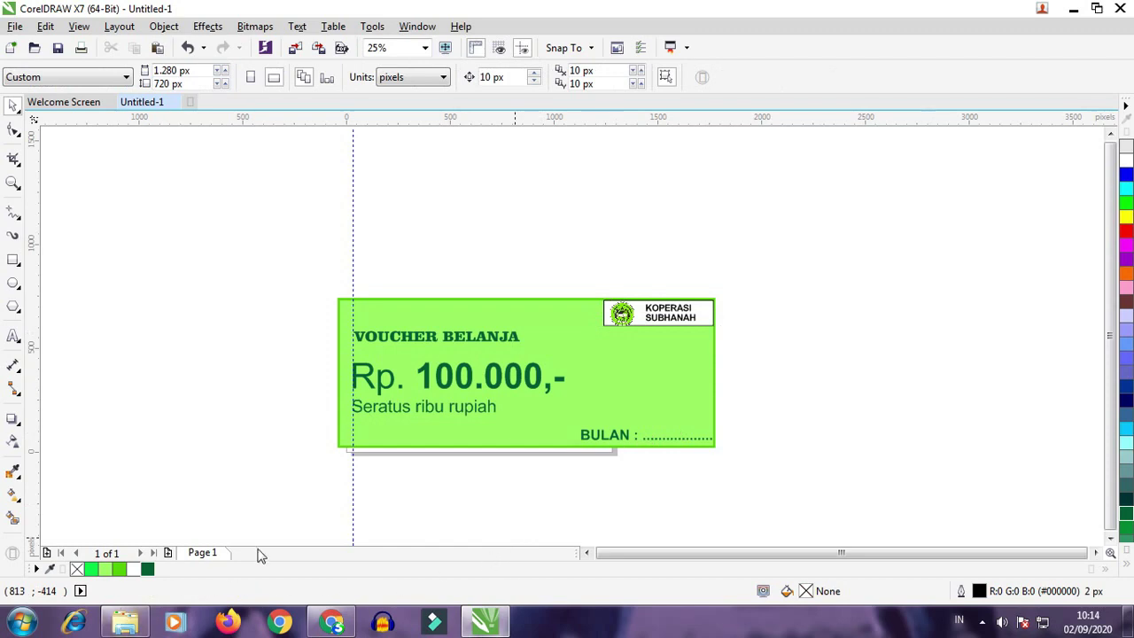
Import the MADRASAH SAE image and place it below the white logo box, about 444 px wide and 187 px high
key("ctrl+i")
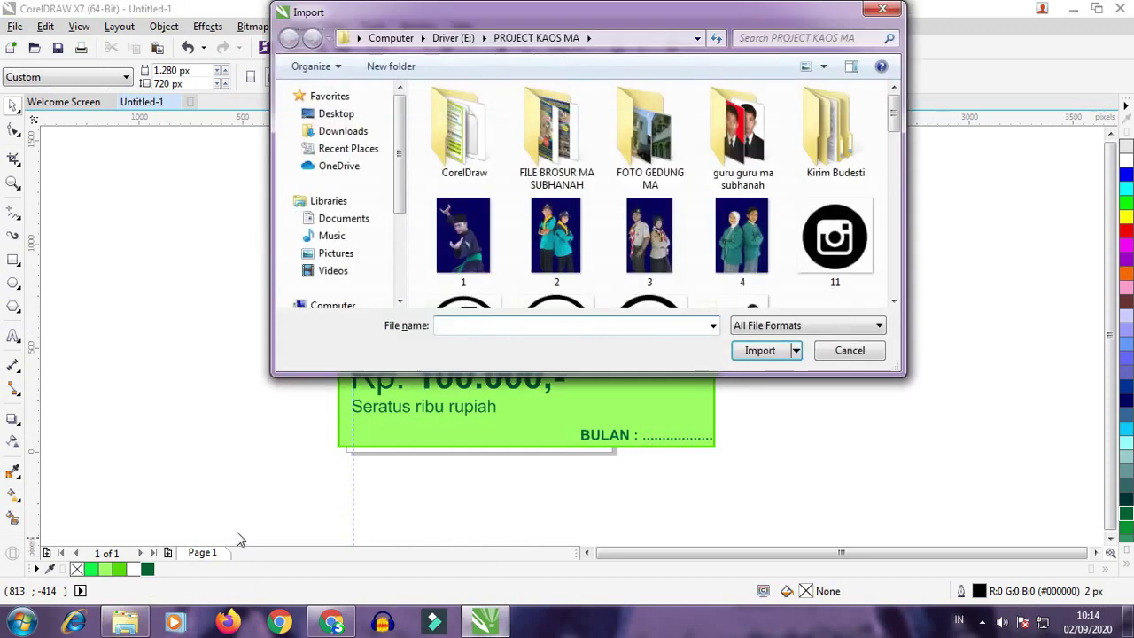
left_click_drag(893, 124, 895, 268)
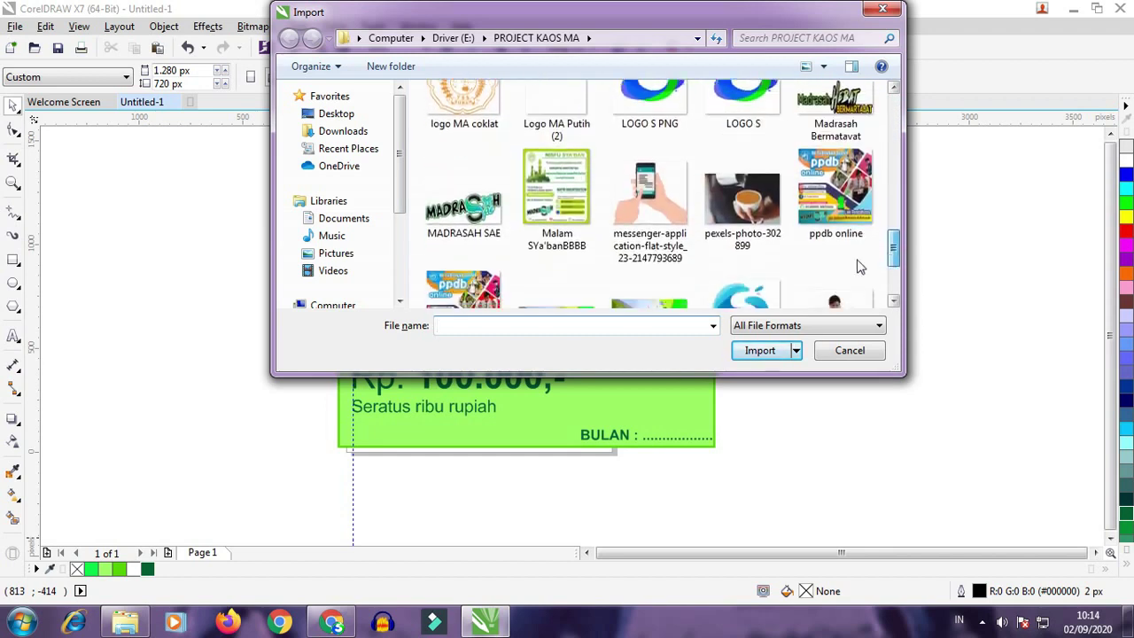
left_click(463, 200)
left_click(760, 350)
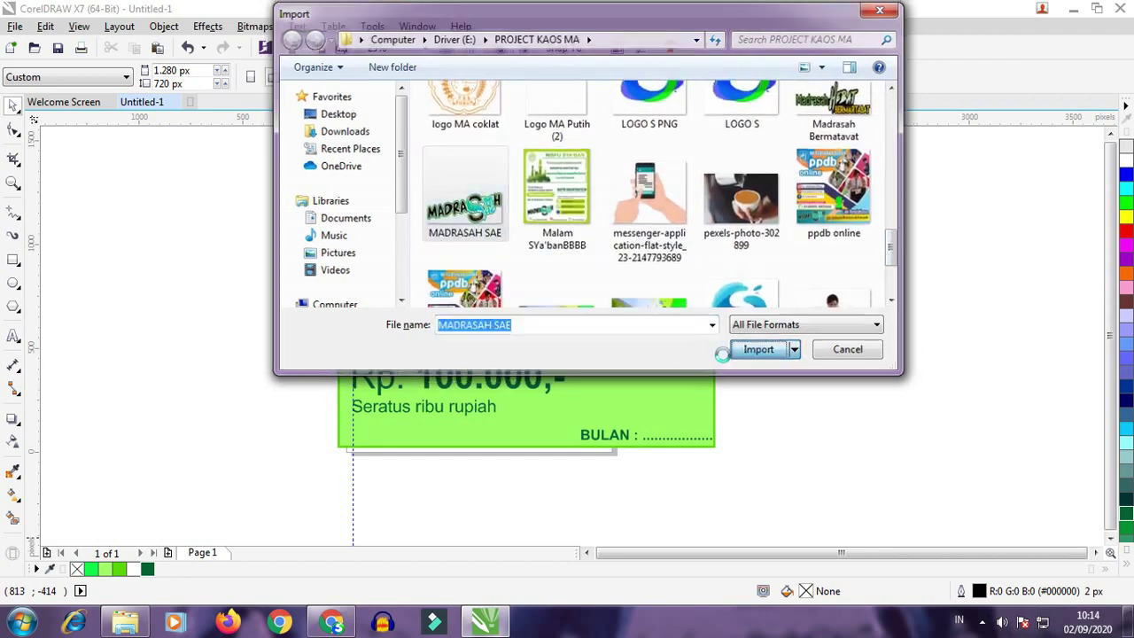
left_click_drag(615, 344, 706, 433)
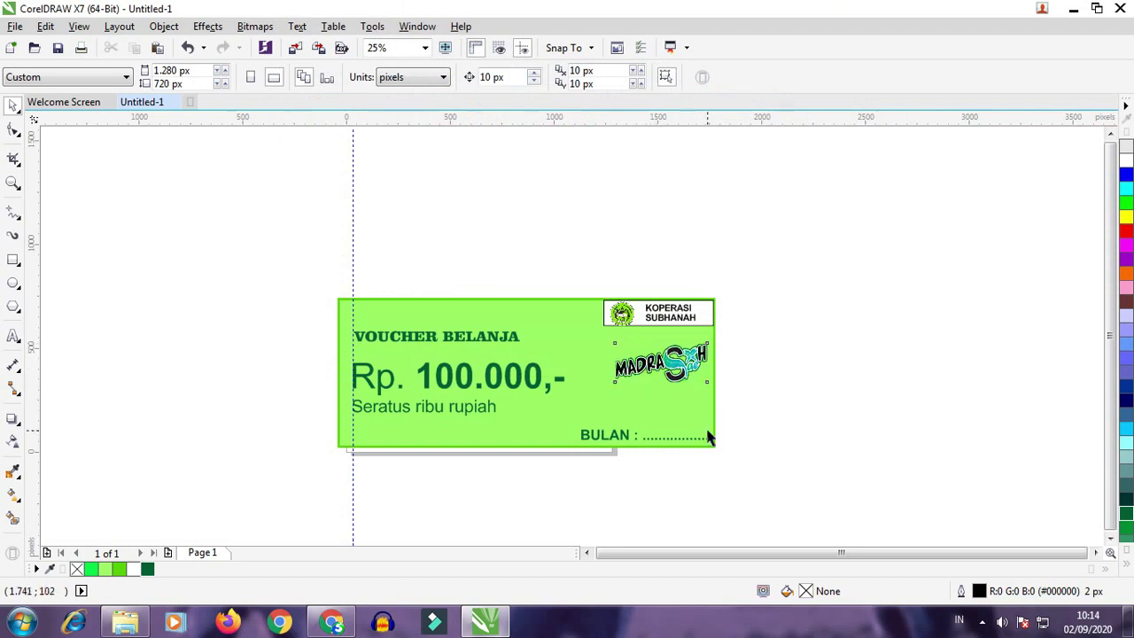
Rotate the MADRASAH SAE image about 28.4° so it slants upward, and center it at about X 1511 px, Y 368 px
left_click(639, 368)
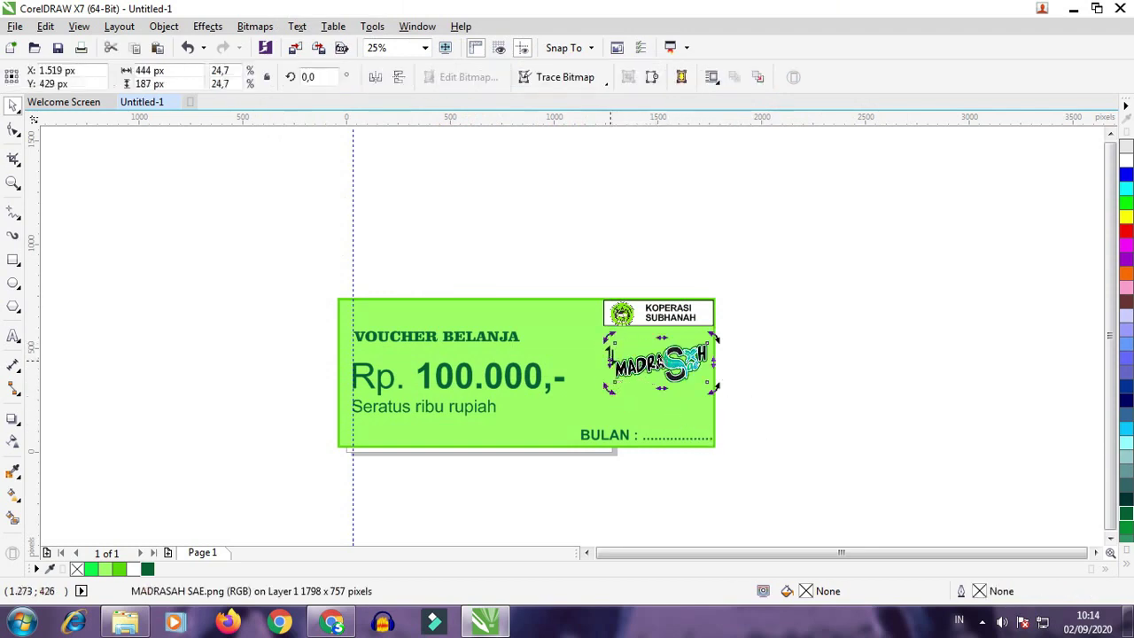
left_click_drag(611, 392, 620, 419)
left_click_drag(671, 358, 673, 370)
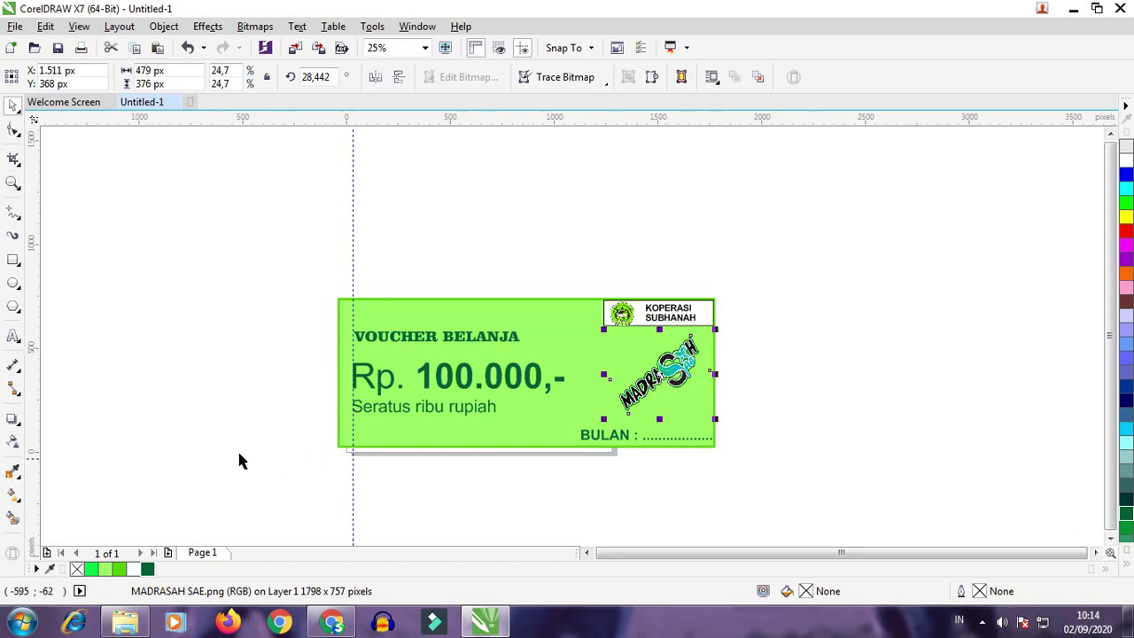
left_click(871, 346)
Fade the MADRASAH SAE image into a watermark with a uniform transparency of 90
left_click(661, 372)
left_click(14, 447)
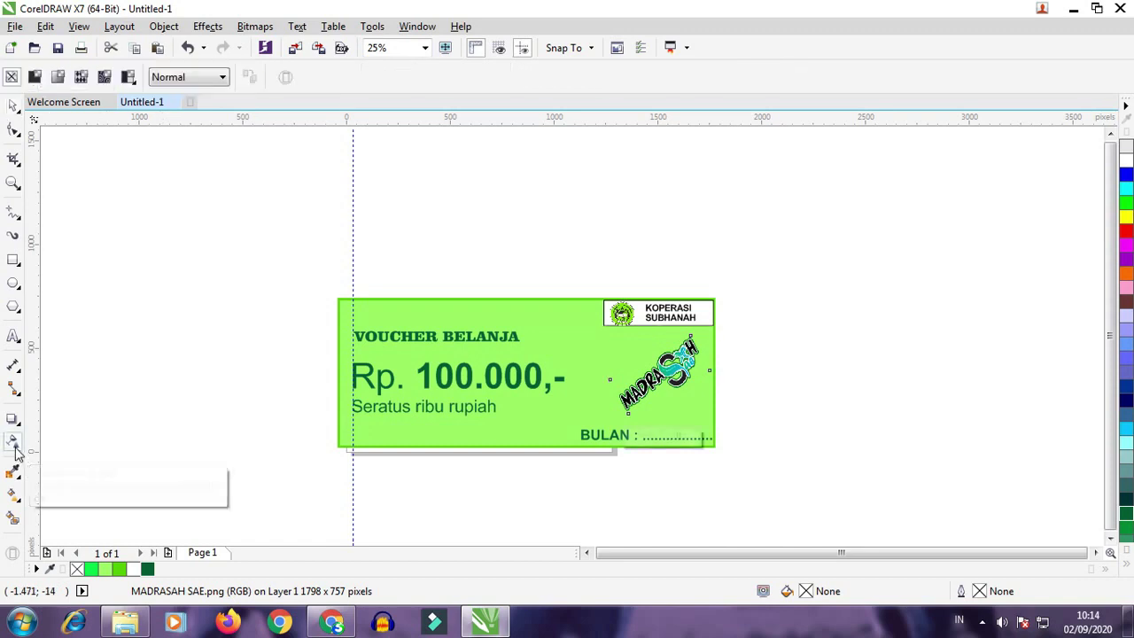
left_click_drag(624, 441, 659, 451)
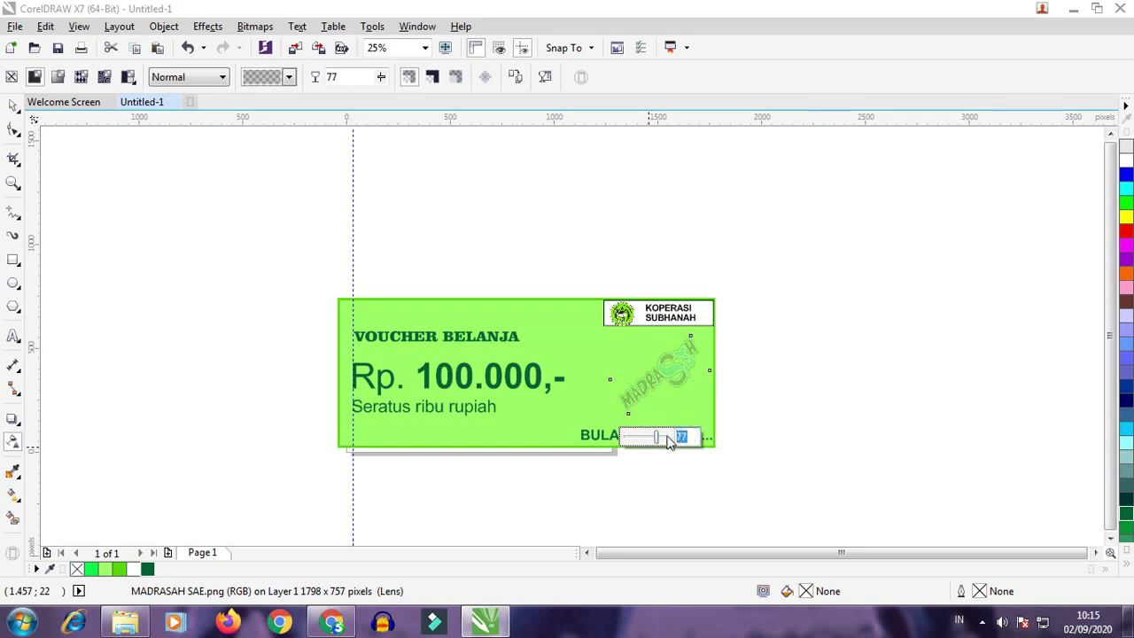
left_click(760, 416)
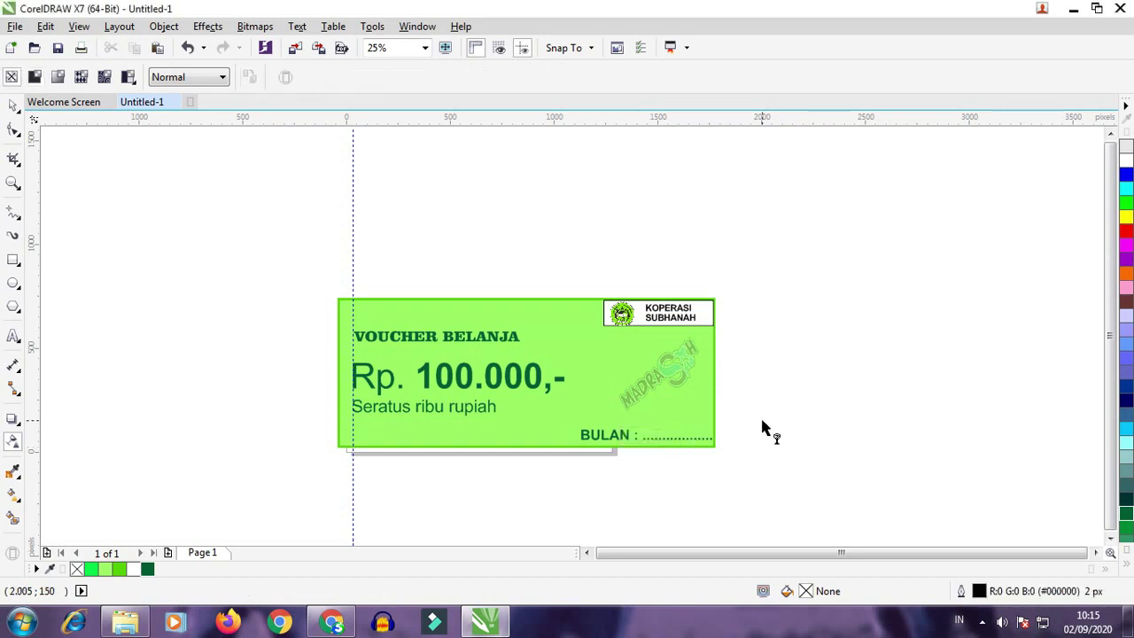
left_click(12, 105)
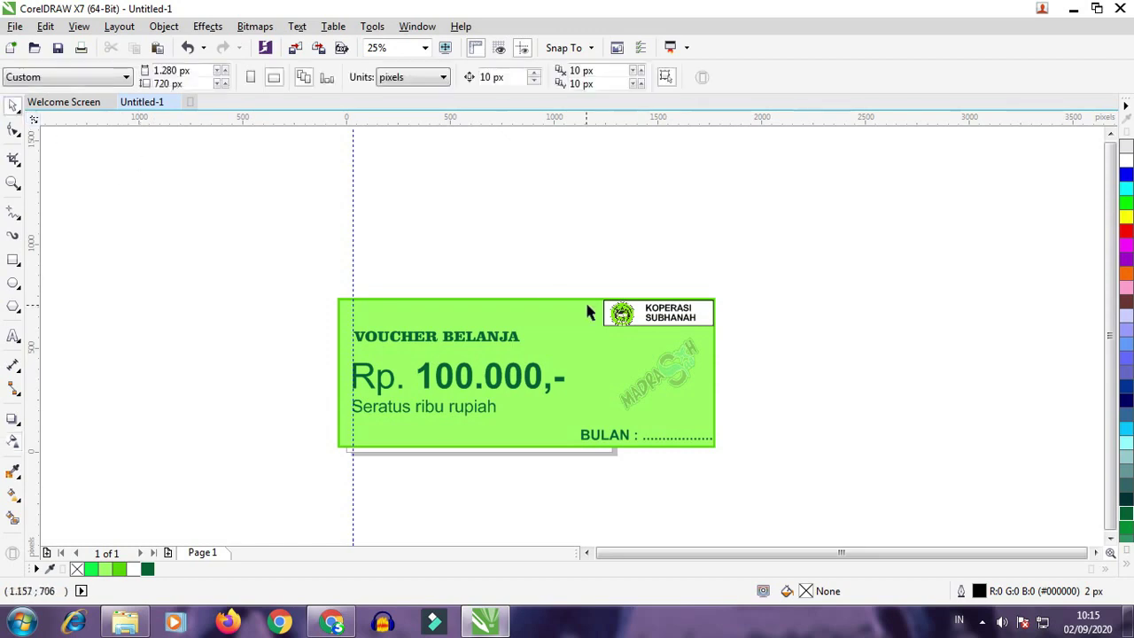
left_click(661, 381)
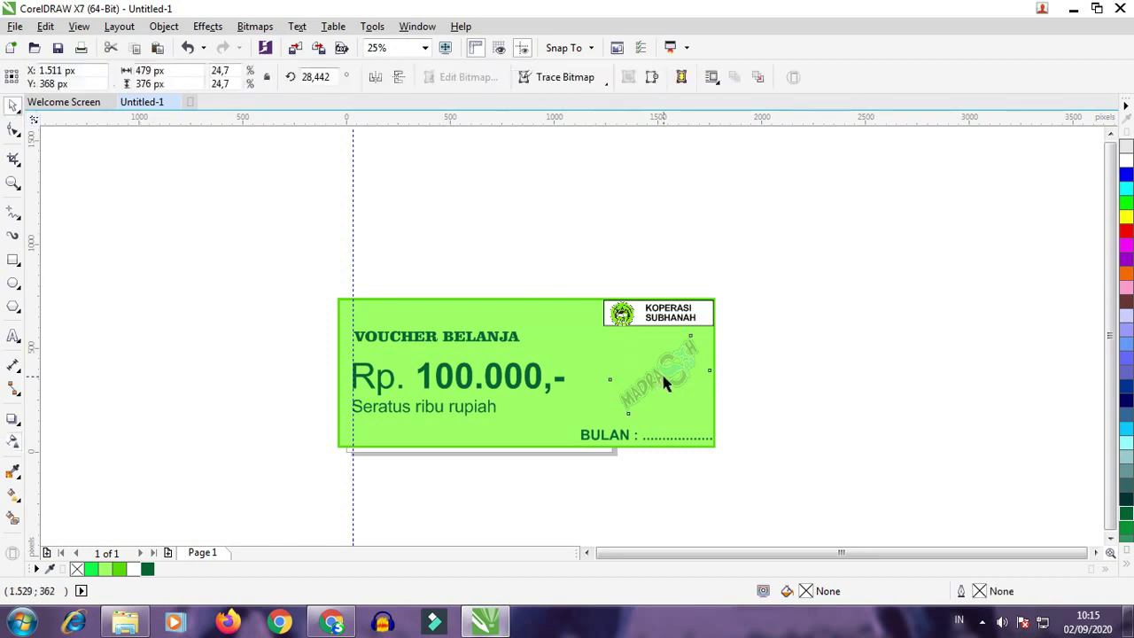
left_click(13, 442)
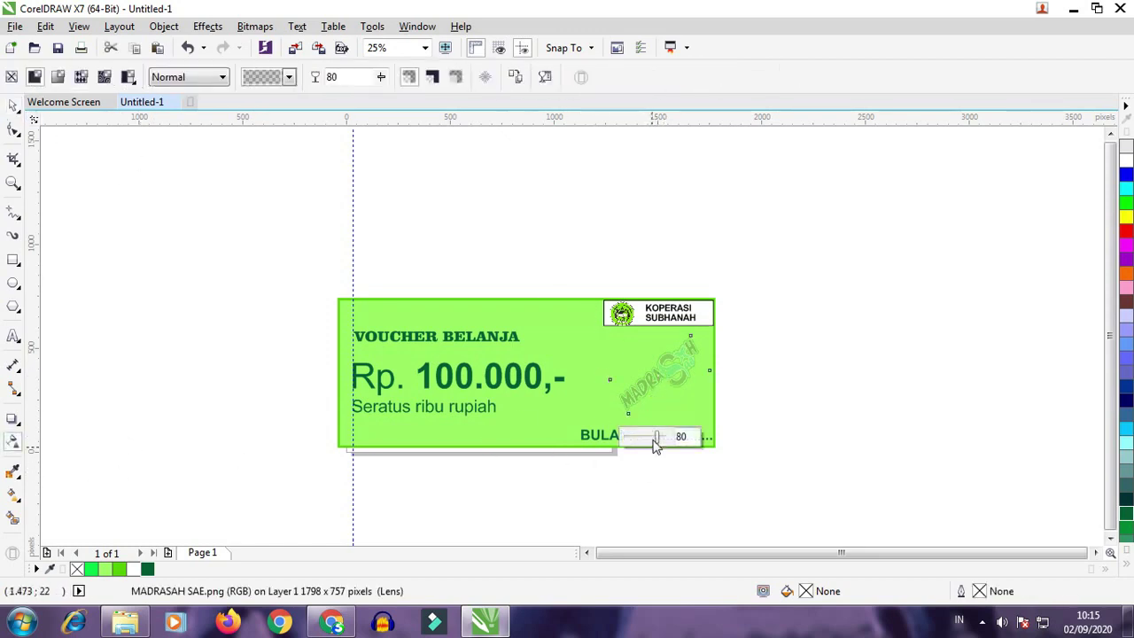
left_click_drag(657, 436, 660, 437)
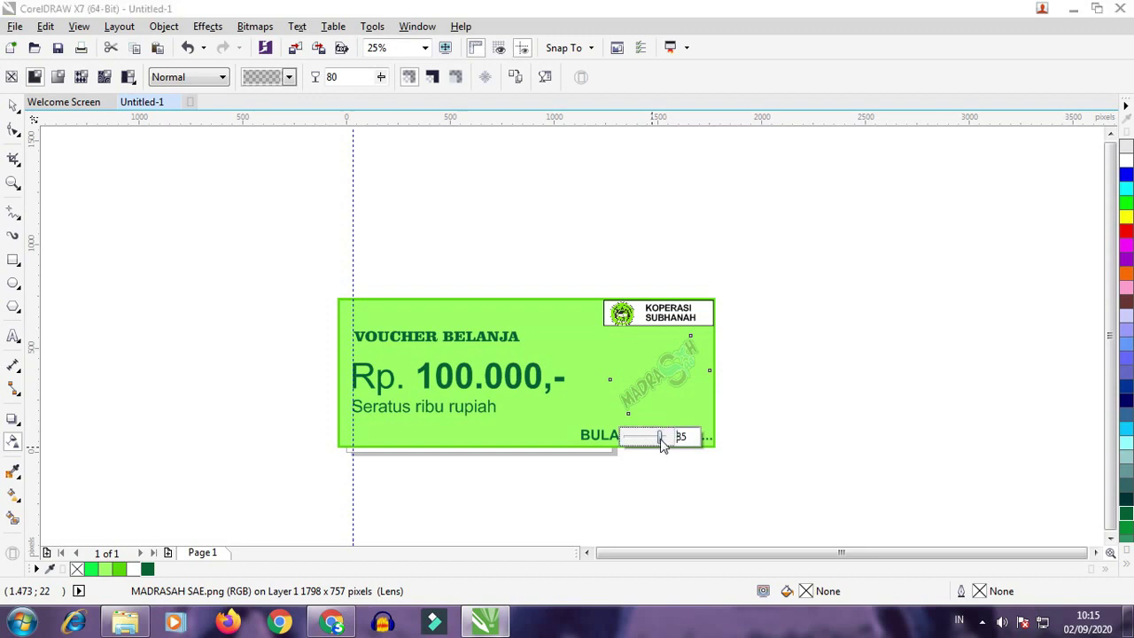
left_click_drag(667, 447, 670, 448)
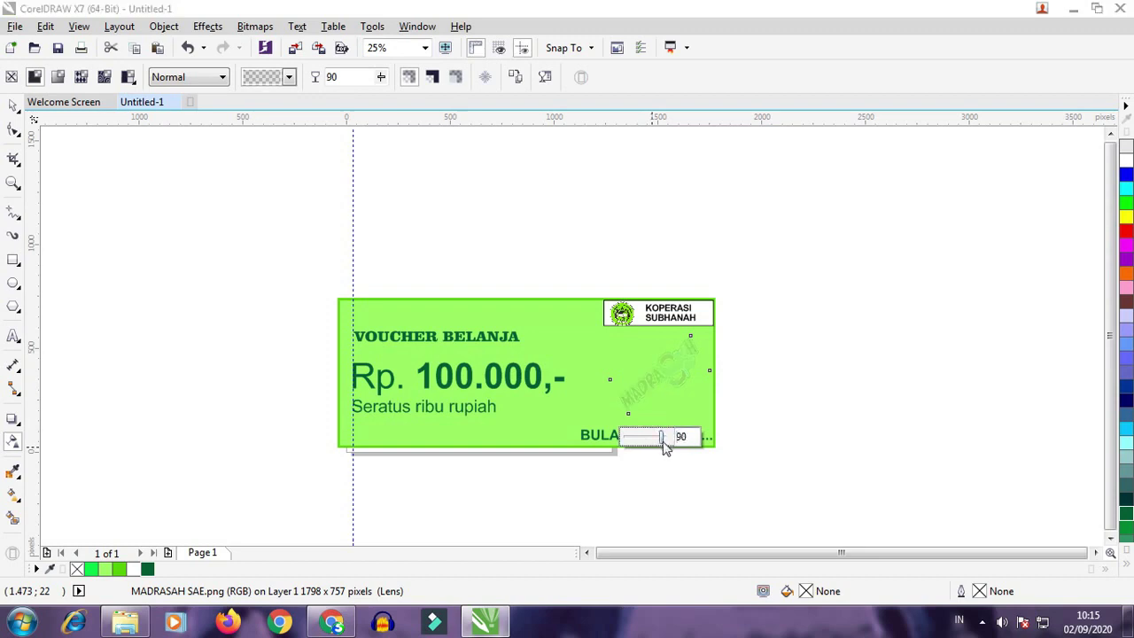
left_click(792, 434)
left_click(14, 105)
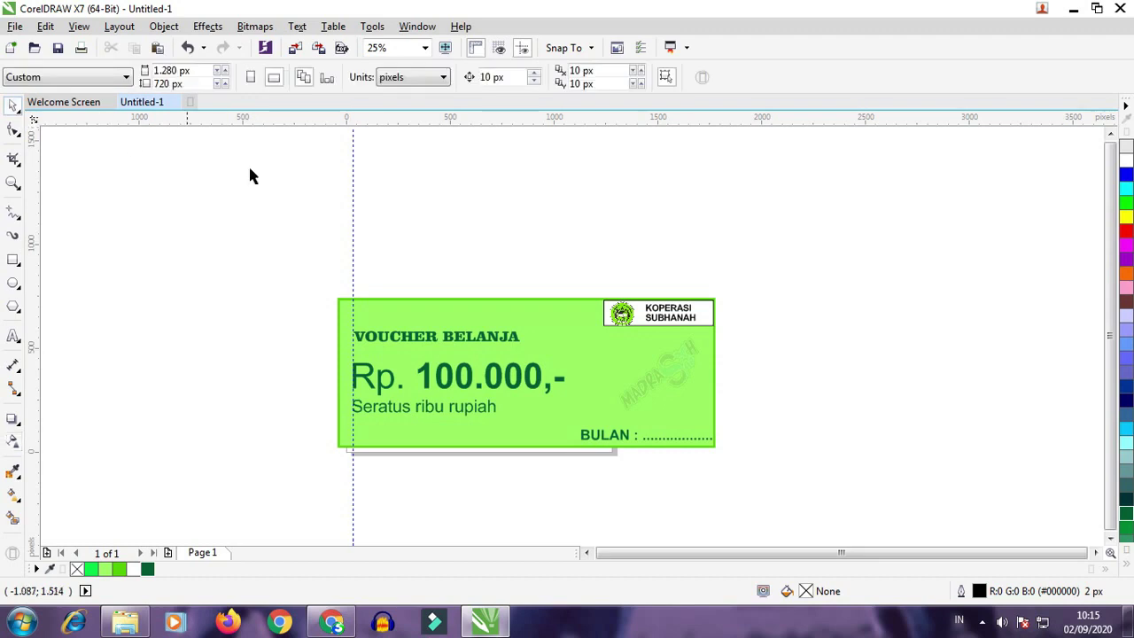
Copy the faded MADRASAH SAE watermark three times leftward across the voucher, placing the leftmost copy at about X 340 px, Y 544 px
scroll(671, 275, "up", 1)
left_click_drag(1111, 353, 1112, 419)
scroll(849, 376, "down", 1)
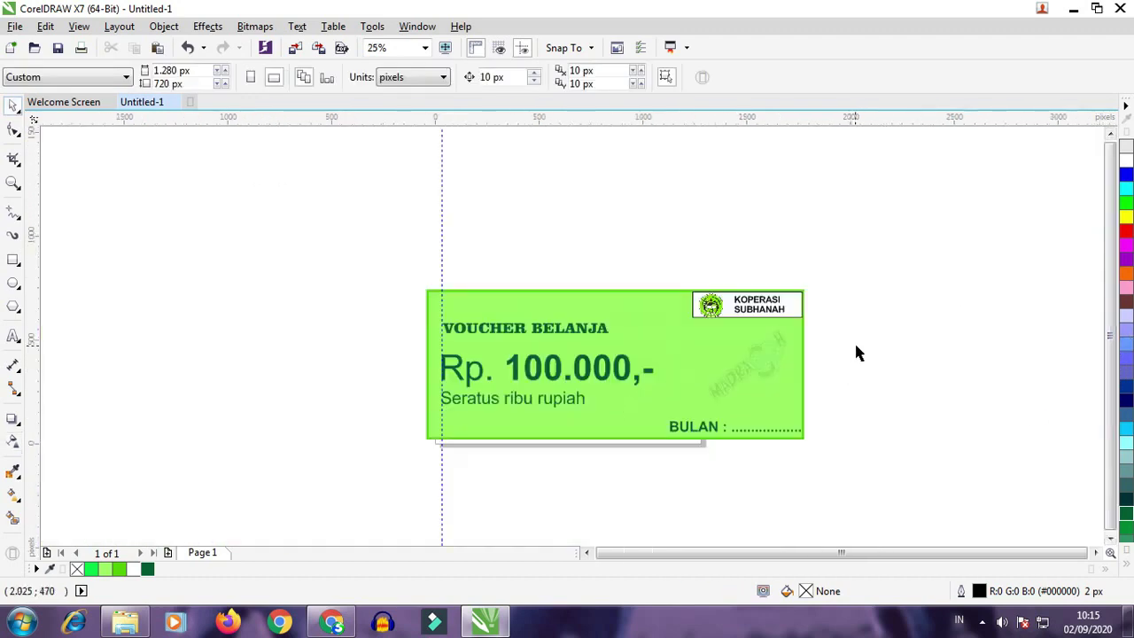
left_click(761, 353)
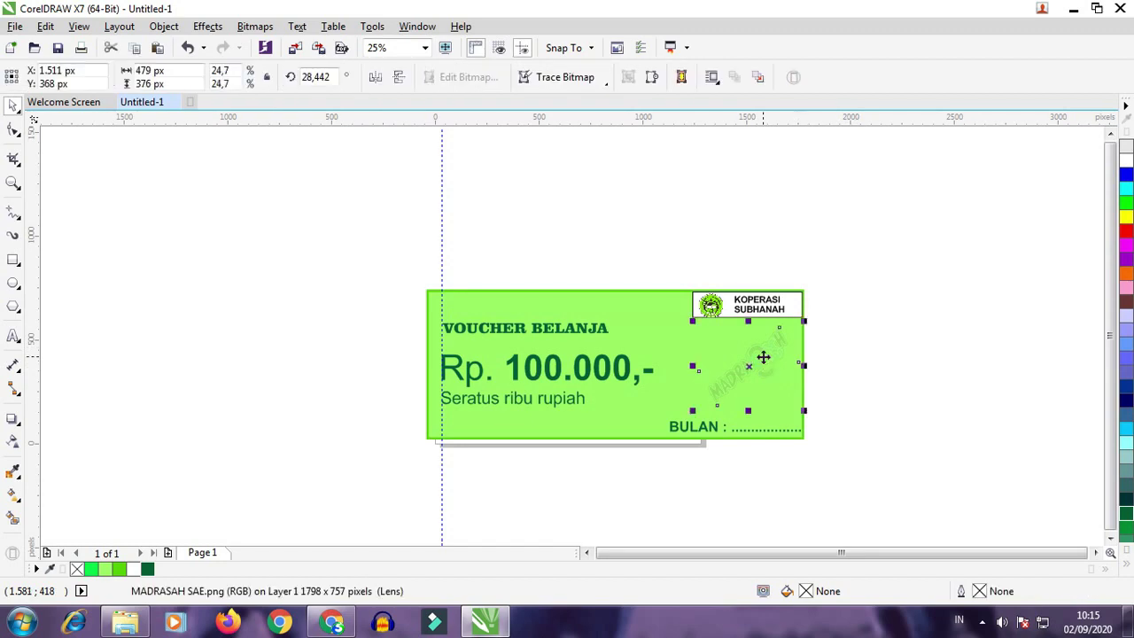
left_click_drag(764, 357, 510, 390)
left_click(726, 376)
left_click(661, 348)
left_click(564, 345)
Add two more MADRASAH SAE watermark copies along the lower part, at about X 269, Y 200 px and X 726, Y 245 px
left_click_drag(512, 390, 512, 391)
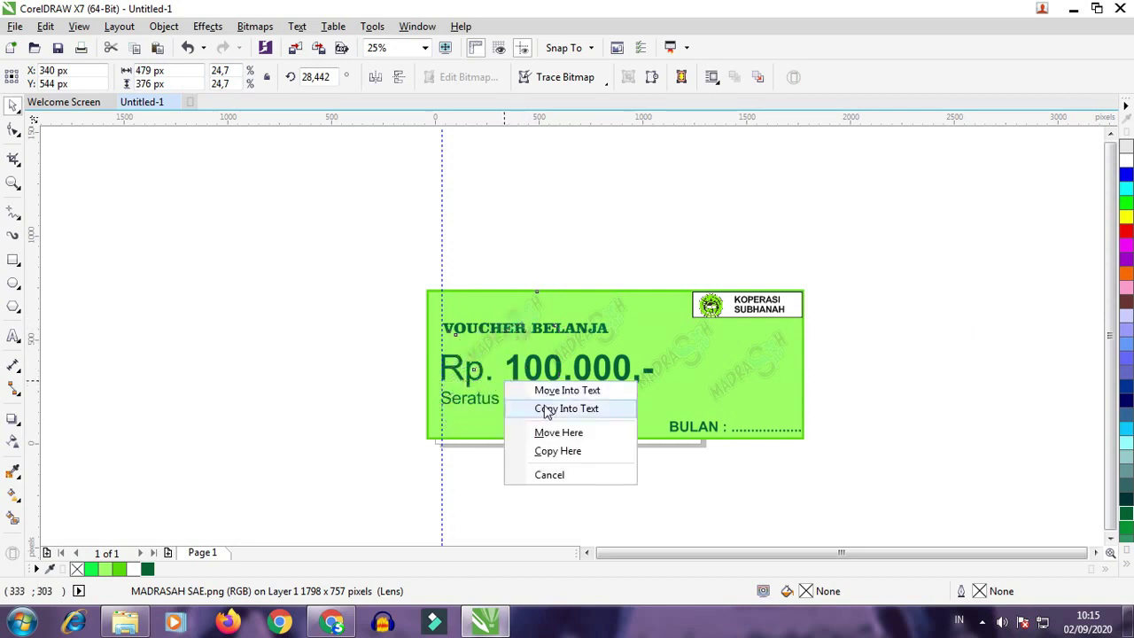
left_click(548, 408)
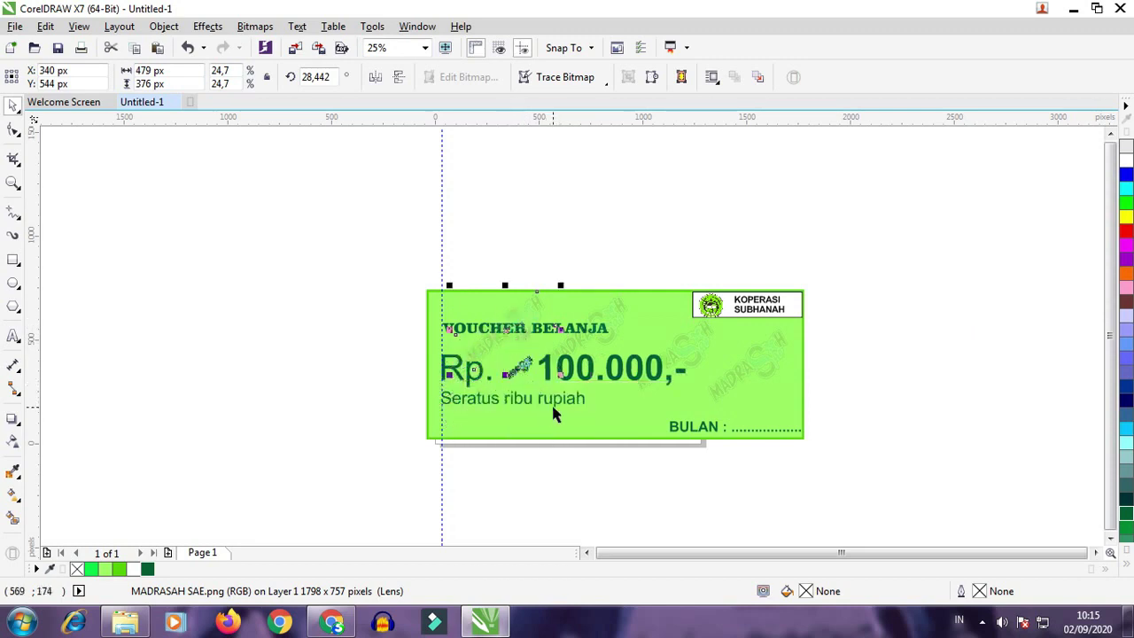
left_click_drag(529, 311, 517, 398)
left_click(592, 427)
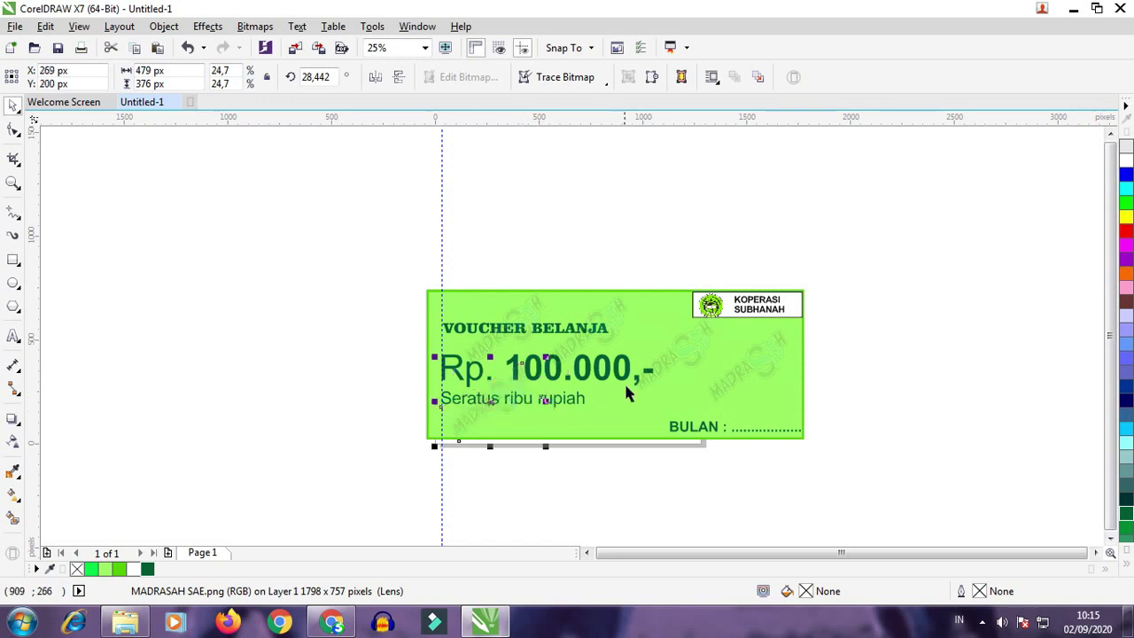
right_click(618, 326)
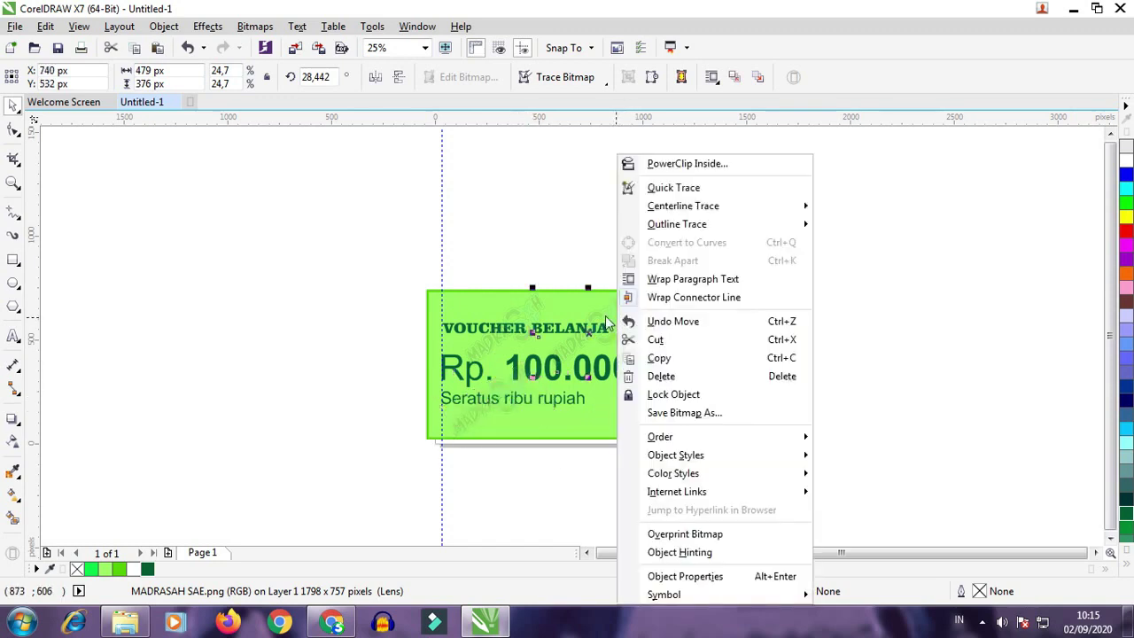
left_click(604, 312)
left_click_drag(615, 311, 609, 387)
left_click(646, 413)
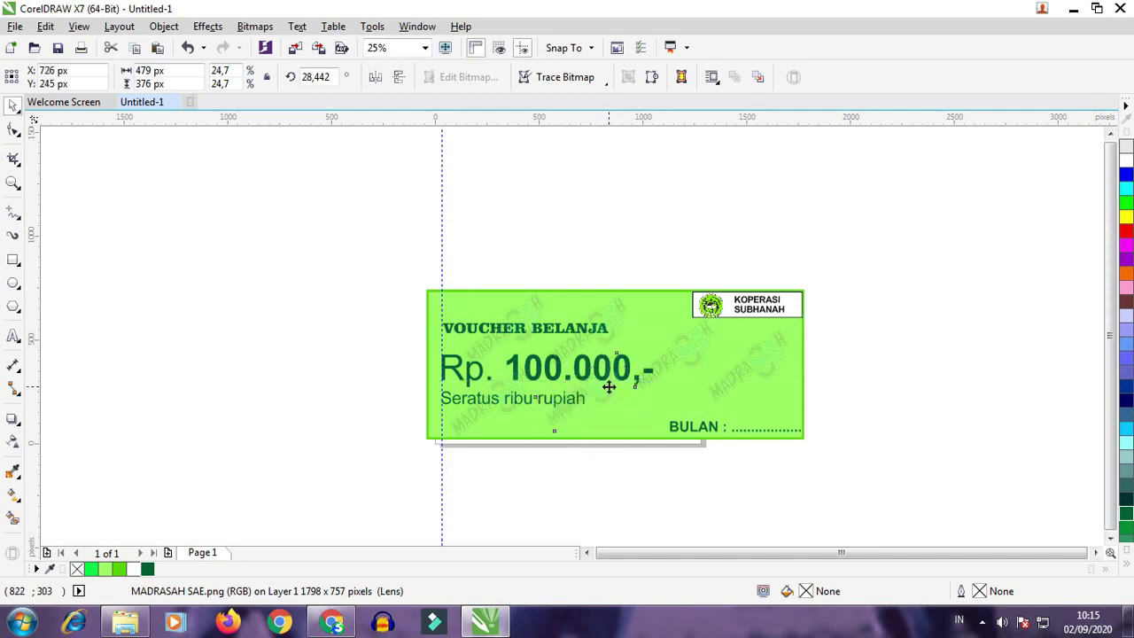
left_click(942, 351)
left_click(692, 366)
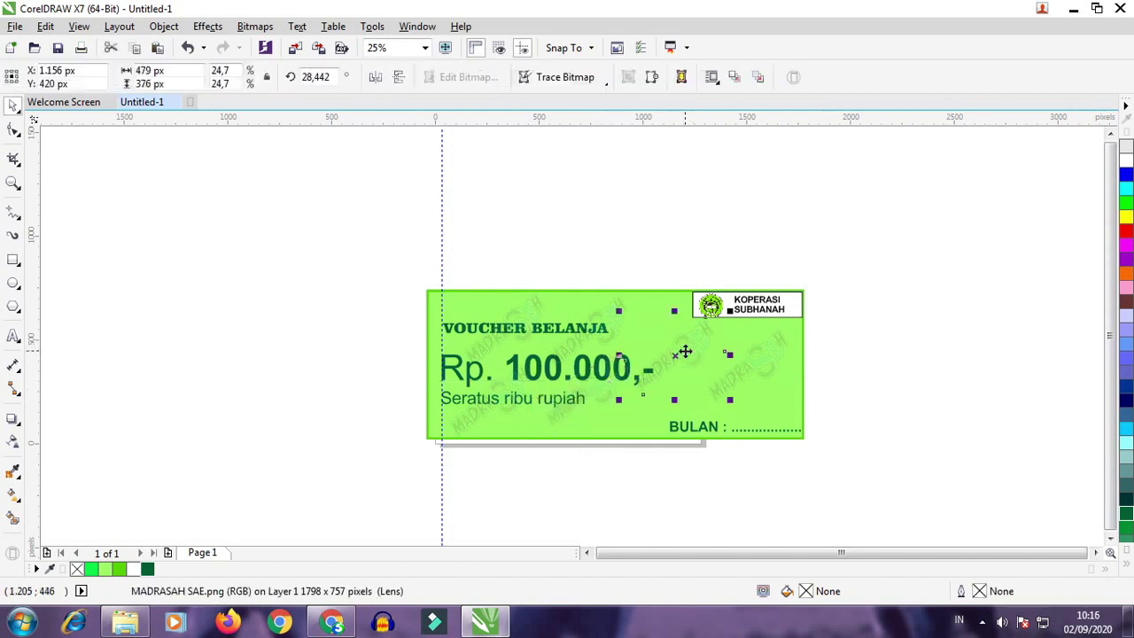
mouse_move(720, 363)
left_mouse_down()
mouse_move(700, 376)
mouse_move(721, 362)
left_mouse_up()
left_click(889, 286)
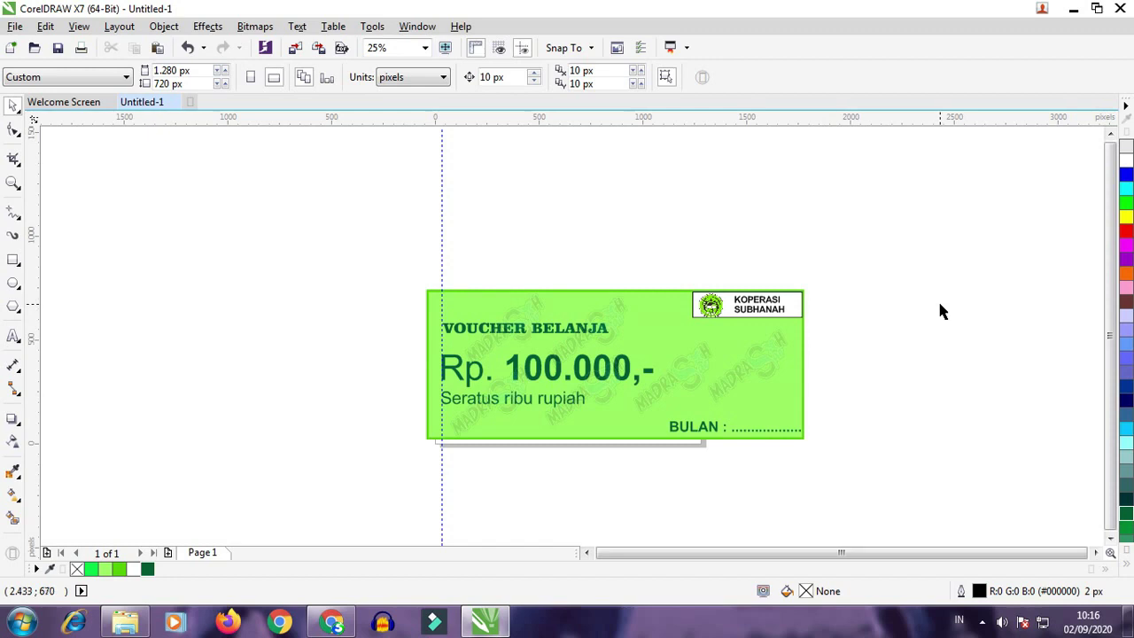
Remove the outline from the white KOPERASI SUBHANAH logo box and delete the vertical guideline
left_click_drag(645, 211, 880, 355)
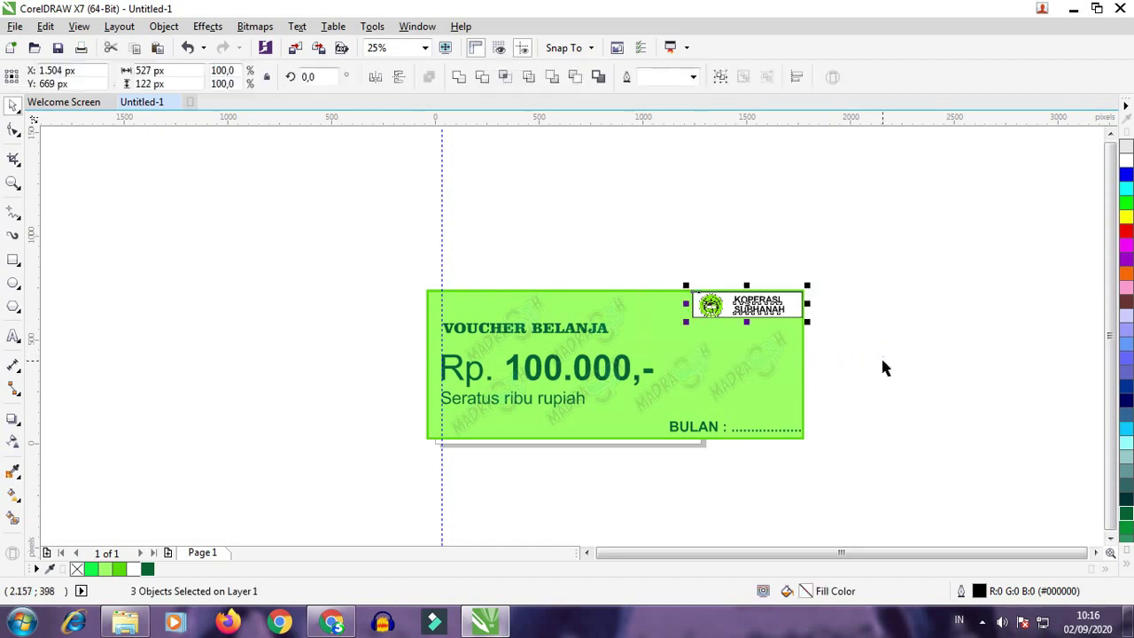
left_click(1126, 563)
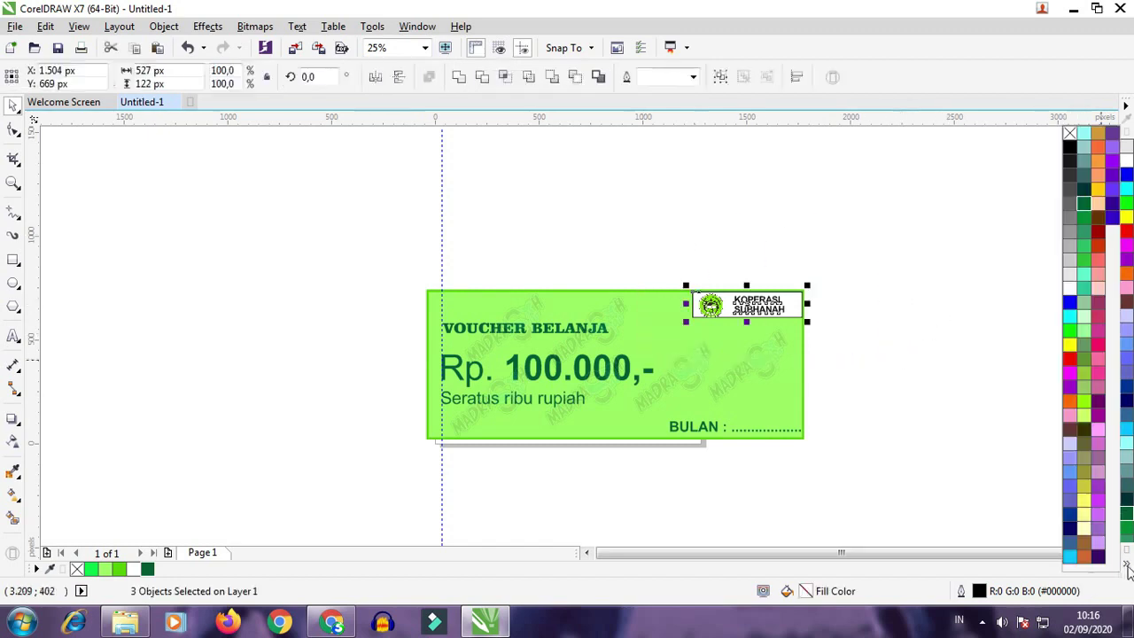
left_click(1069, 135)
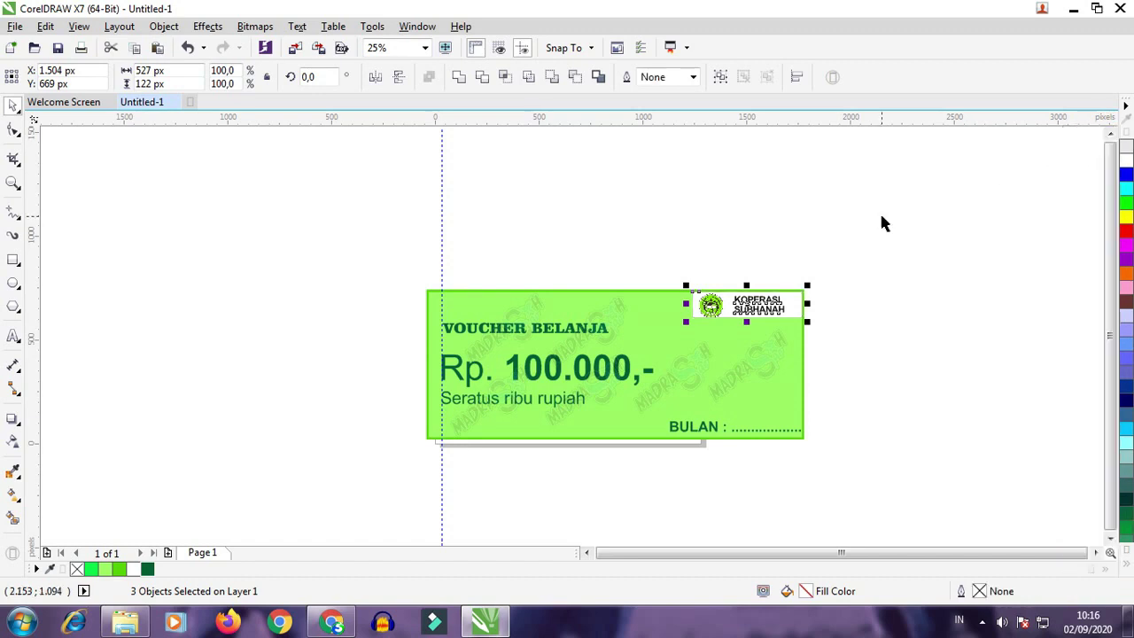
left_click(442, 186)
key("Delete")
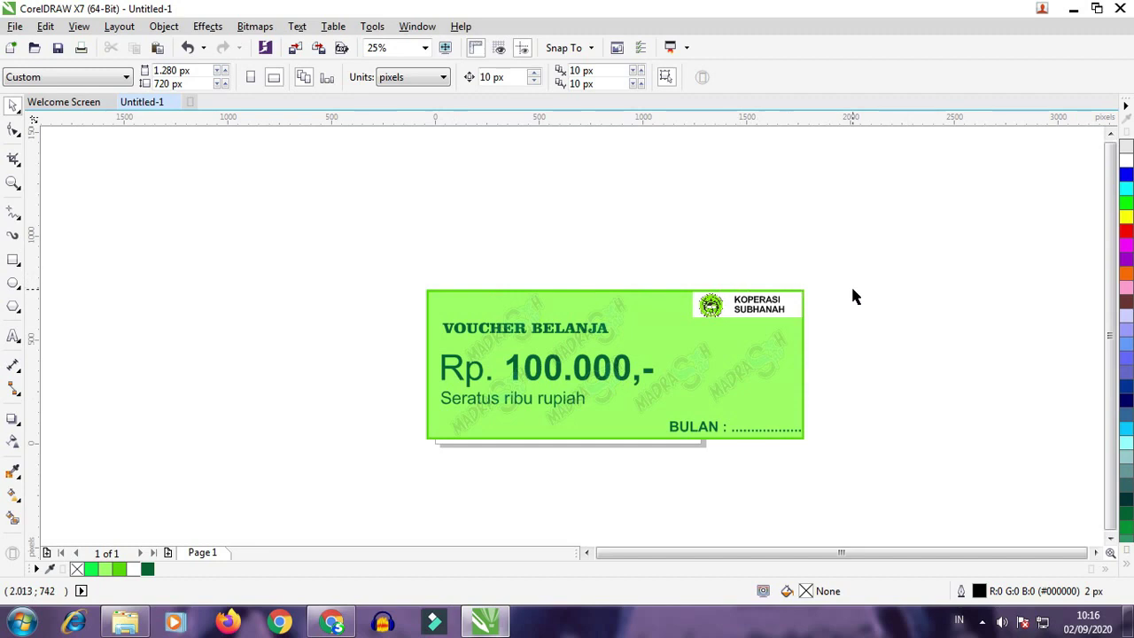
Select all objects of the voucher design and group them into one object
left_click_drag(333, 211, 959, 484)
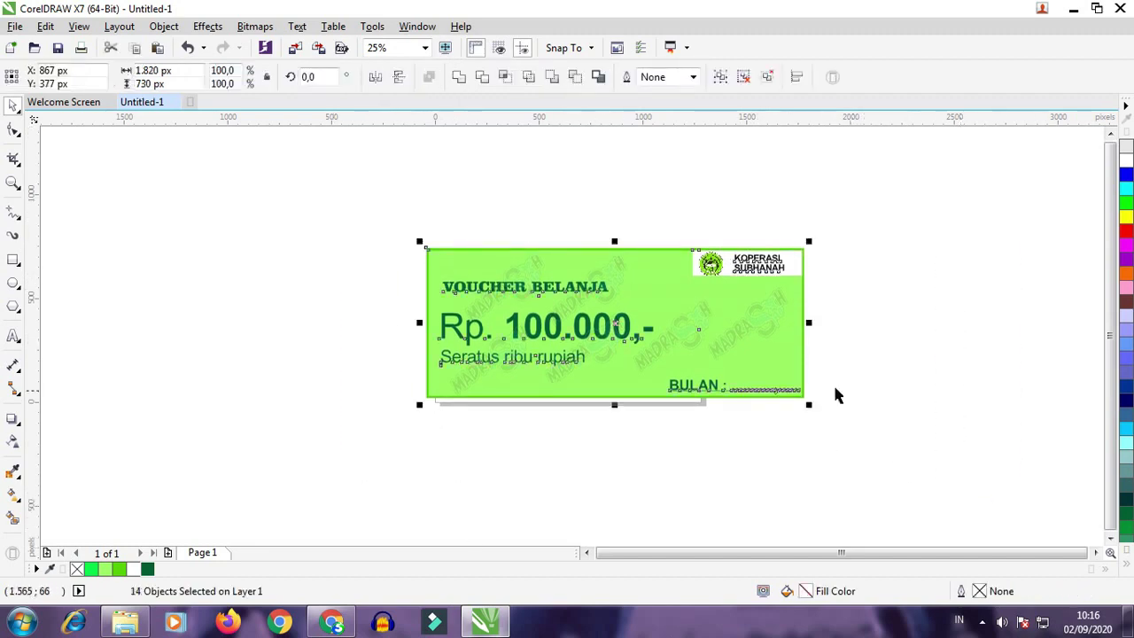
left_click(349, 261)
left_click_drag(342, 199, 900, 505)
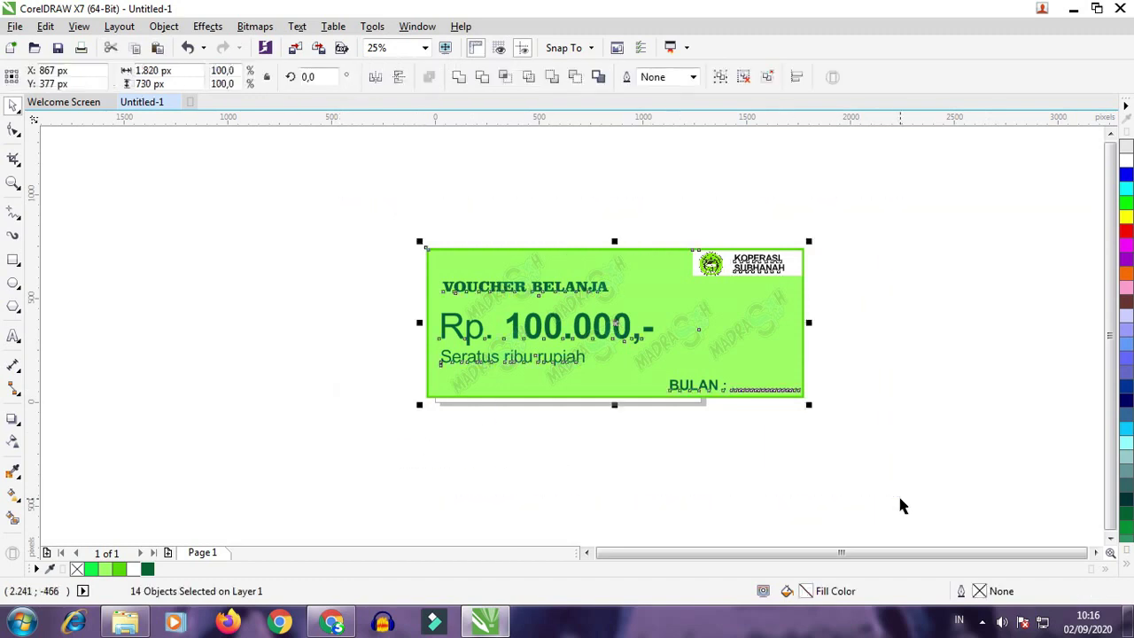
left_click(900, 505)
left_click_drag(375, 203, 848, 436)
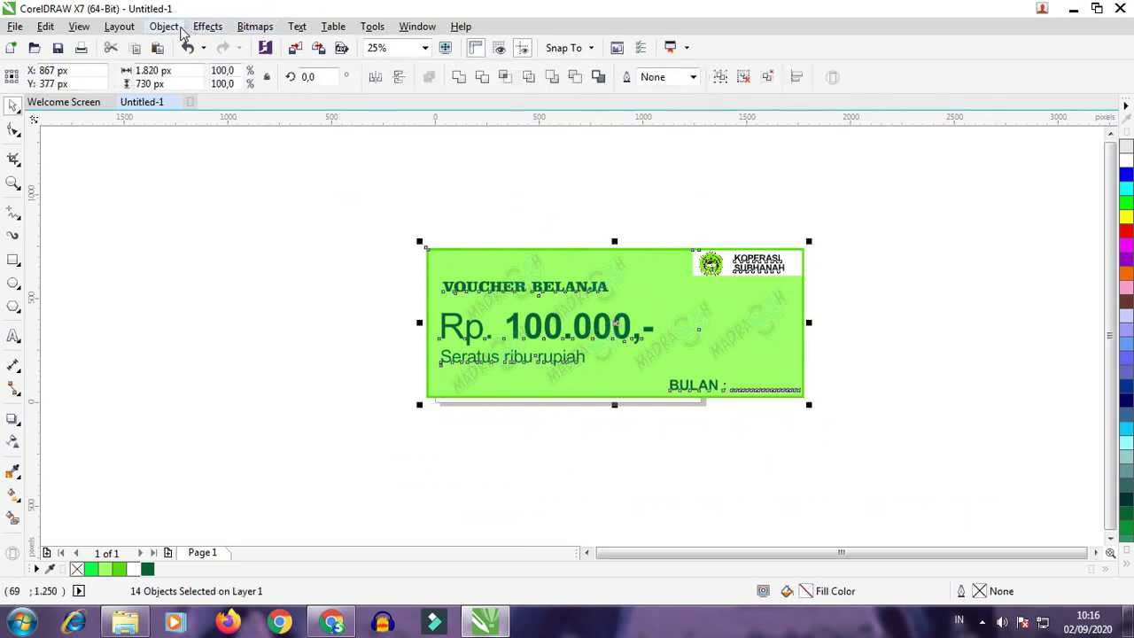
left_click(208, 26)
mouse_move(164, 27)
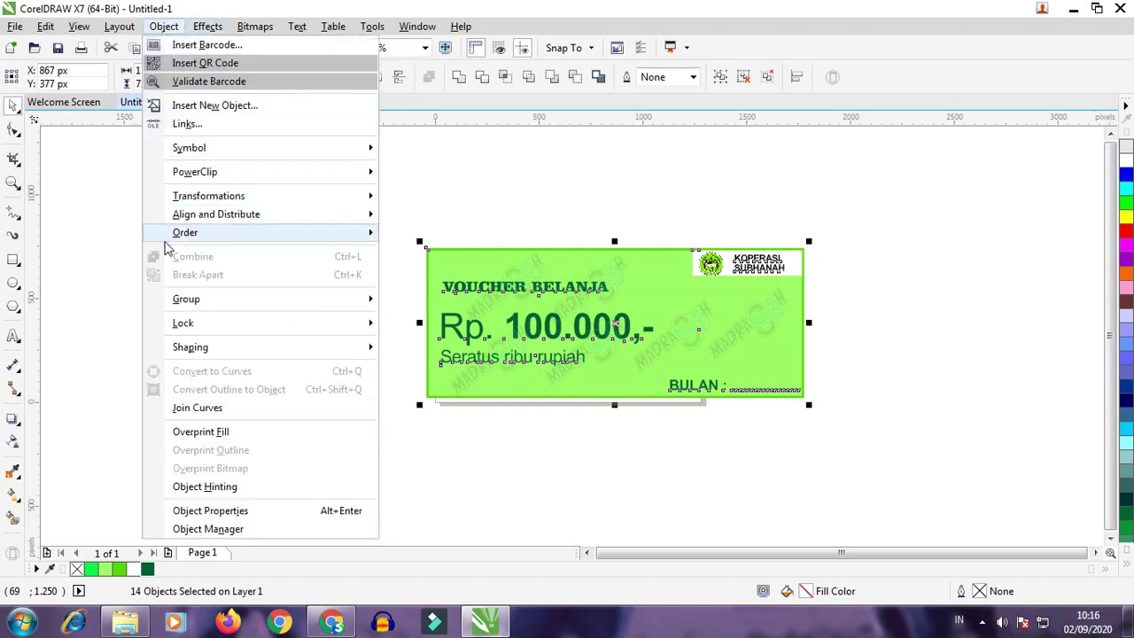
mouse_move(184, 301)
left_click(417, 300)
left_click(415, 214)
Move the grouped voucher slightly up and to the left, to about X 837 px, Y 437 px
left_click_drag(458, 266, 432, 203)
left_click_drag(514, 202, 530, 243)
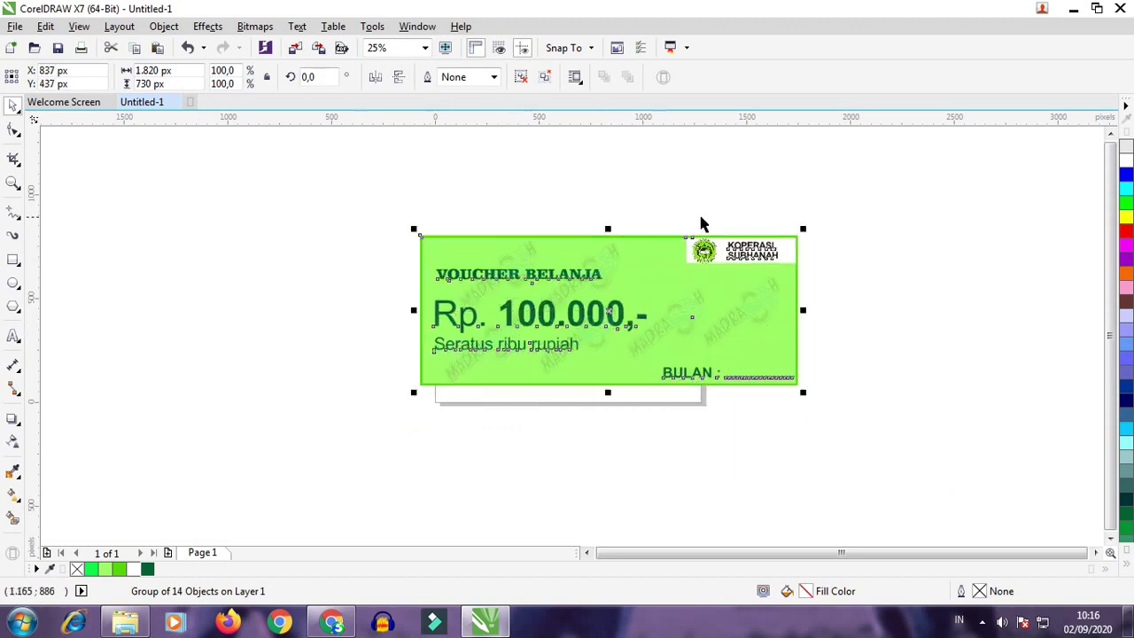
left_click(799, 372)
left_click(653, 264)
Export the voucher to the Pictures library as a JPG - JPEG Bitmaps file named "vOUCHER HAHAHAHAHA"
left_click(15, 26)
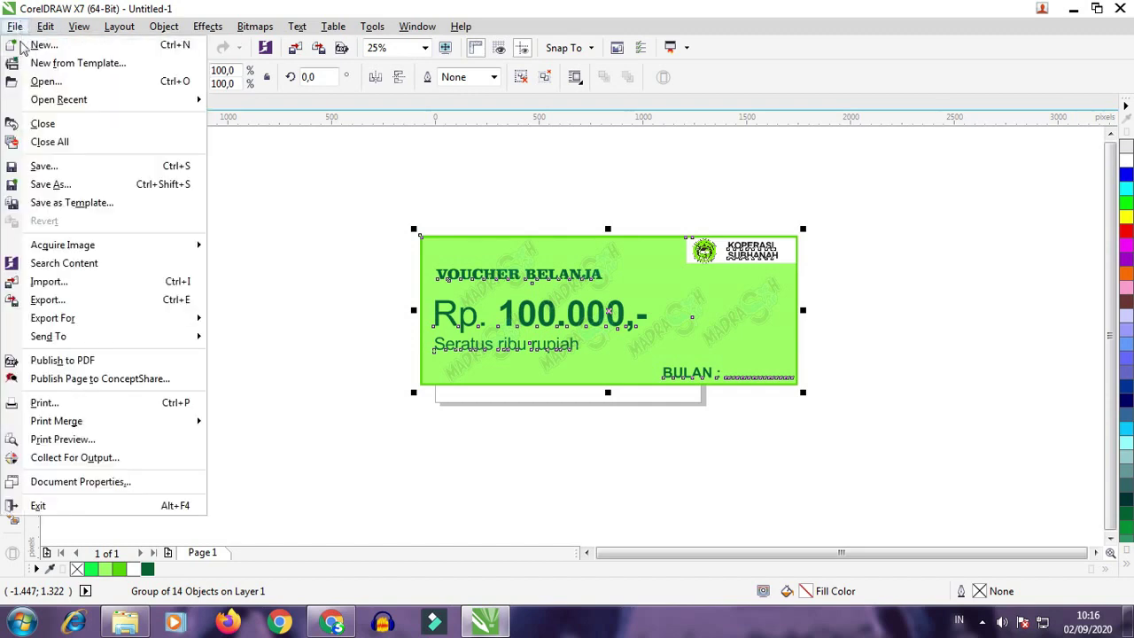
left_click(53, 301)
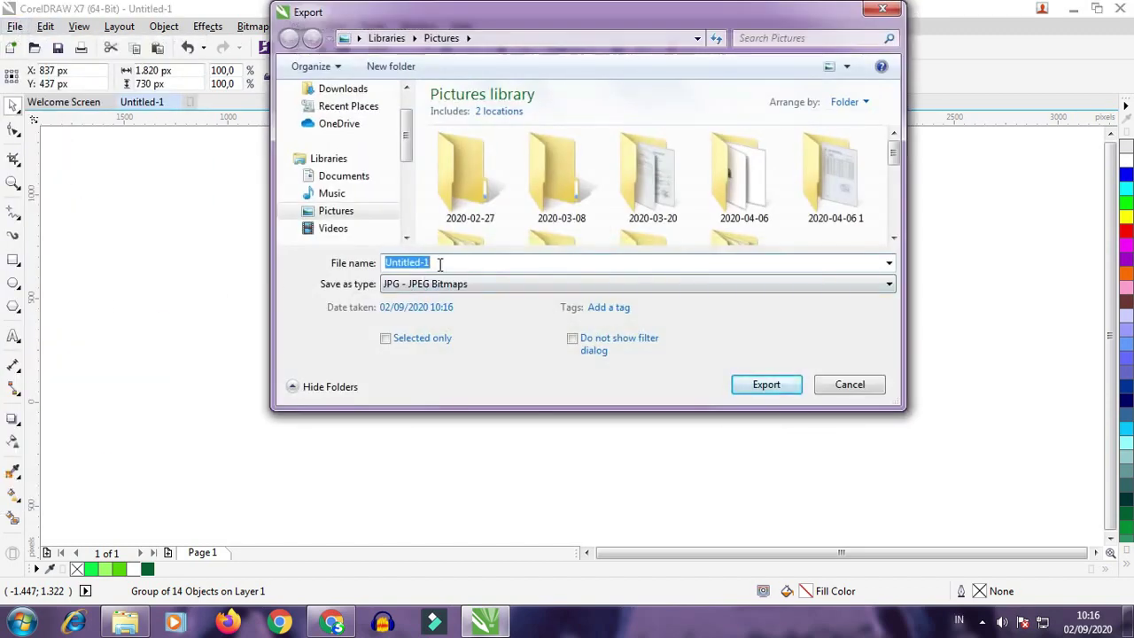
type("vOU")
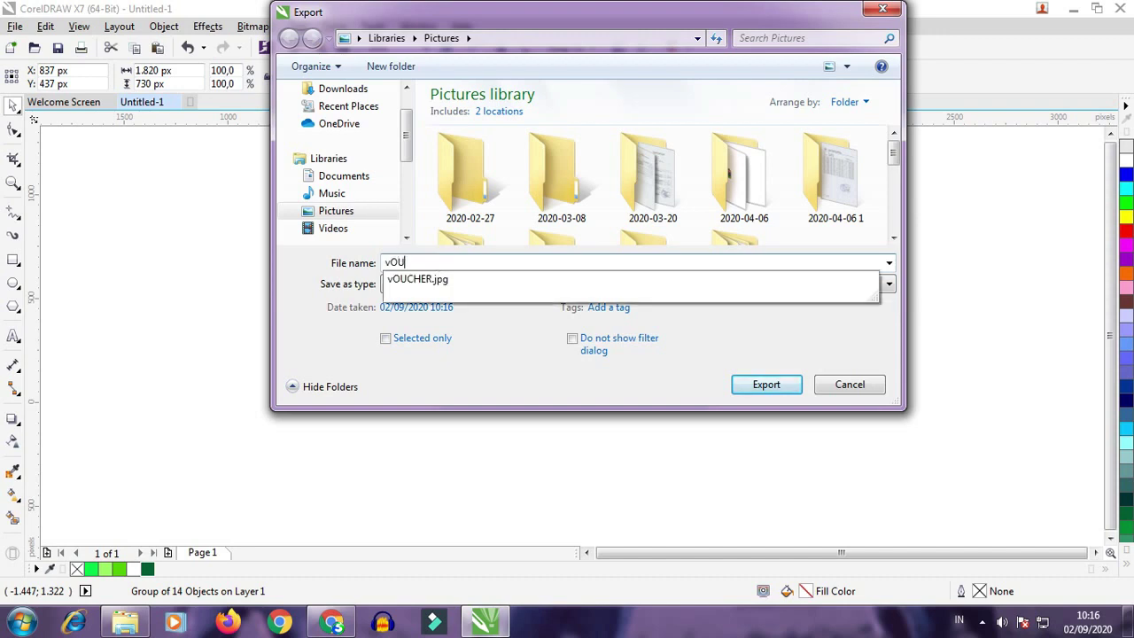
type("CHER HAHAHAHAHA")
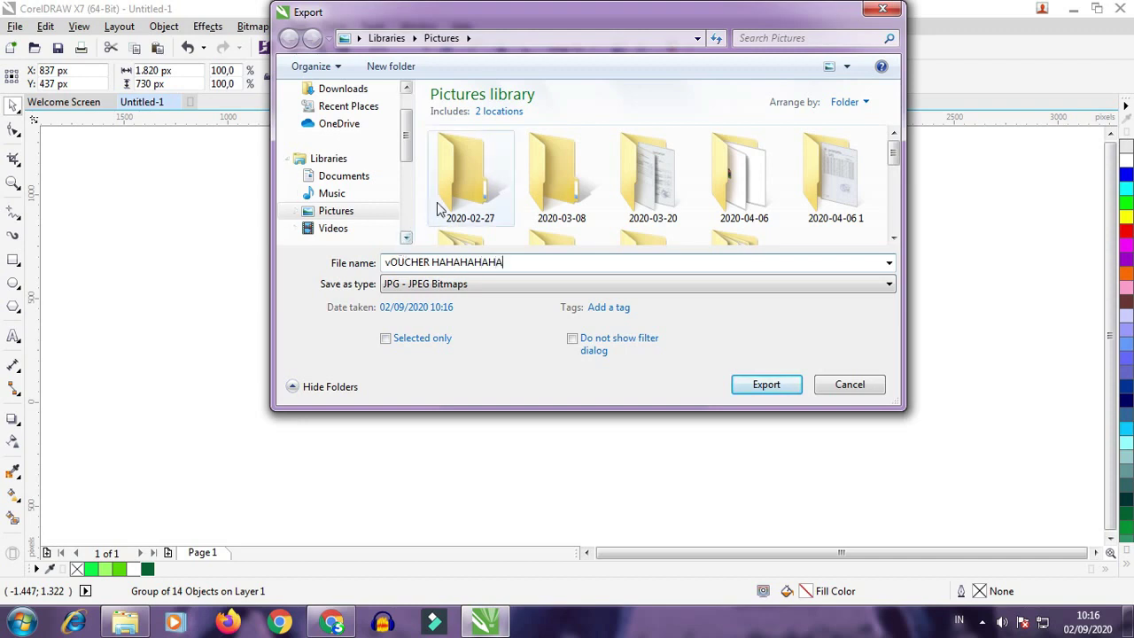
left_click(366, 211)
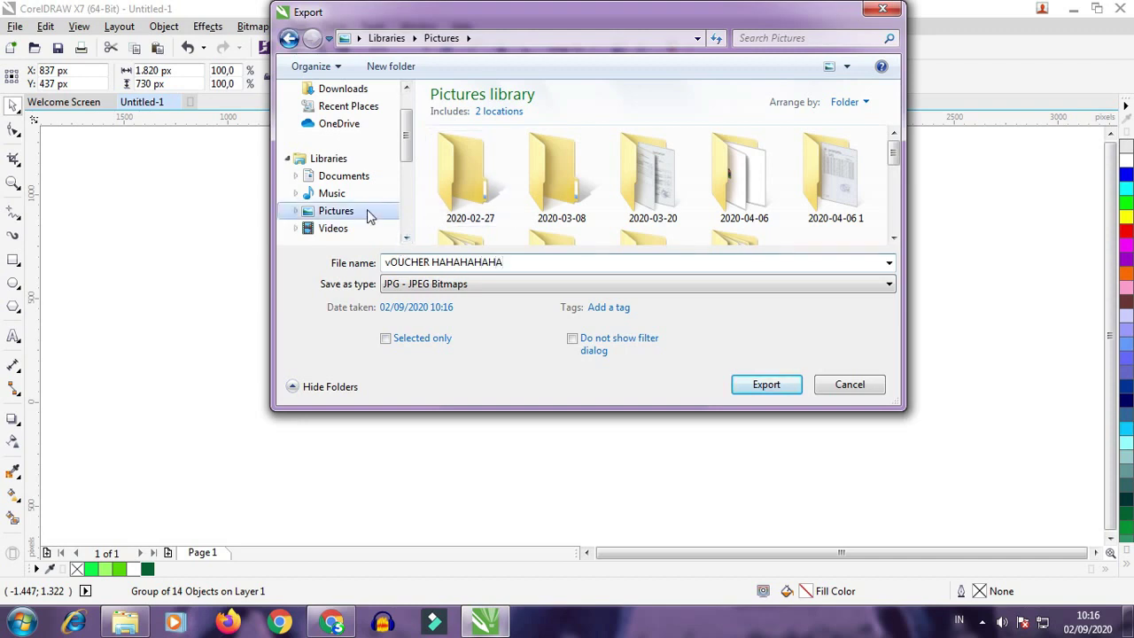
left_click(434, 285)
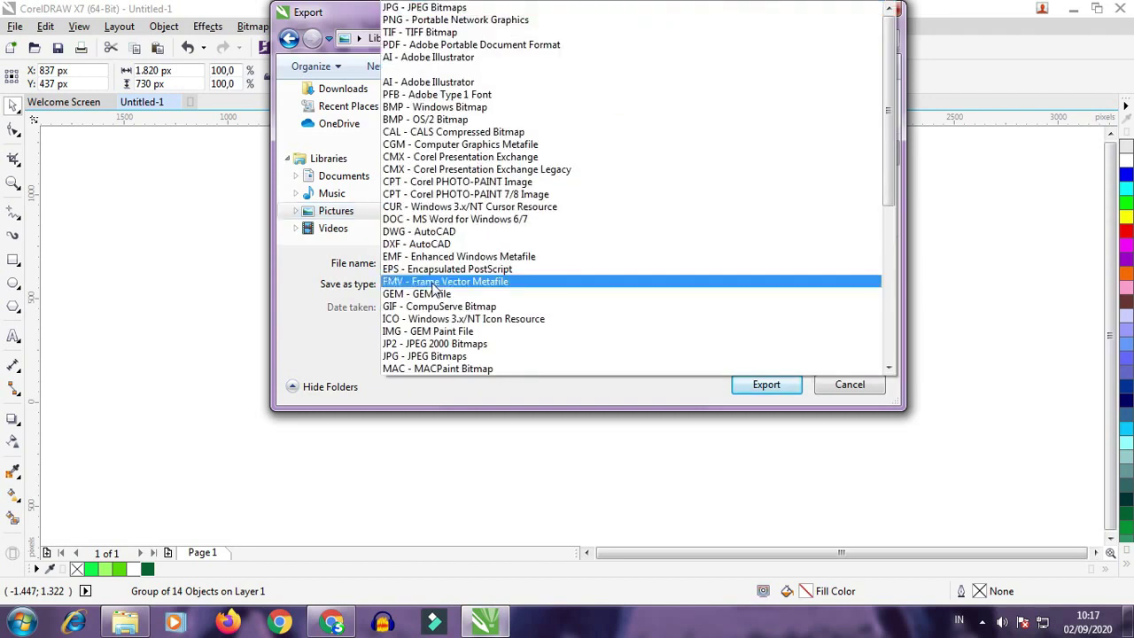
left_click(434, 356)
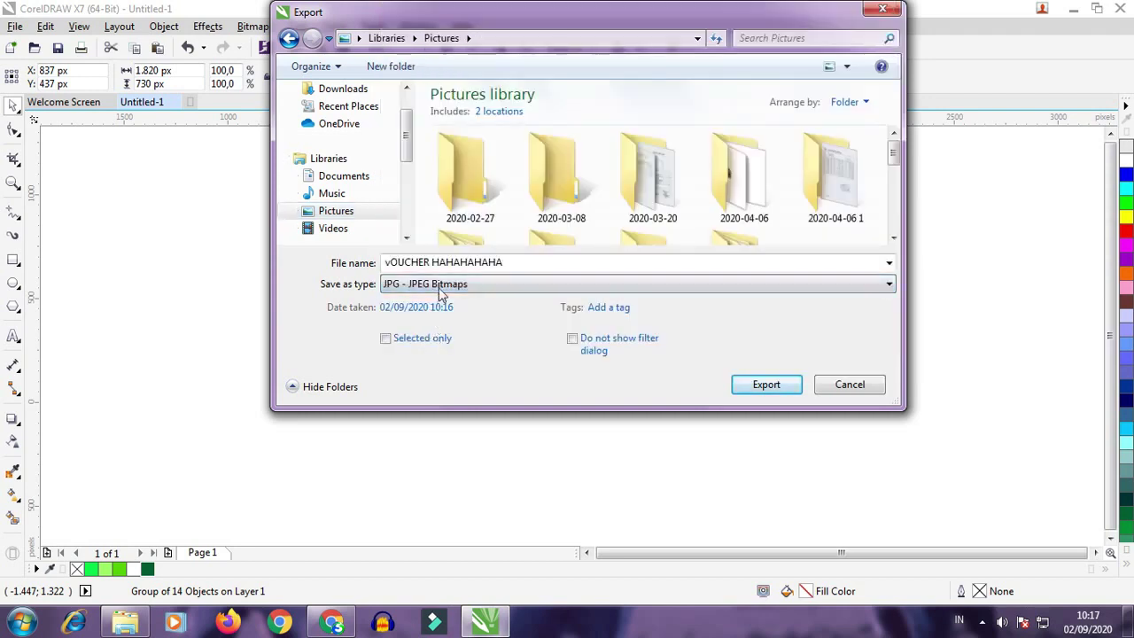
left_click(747, 390)
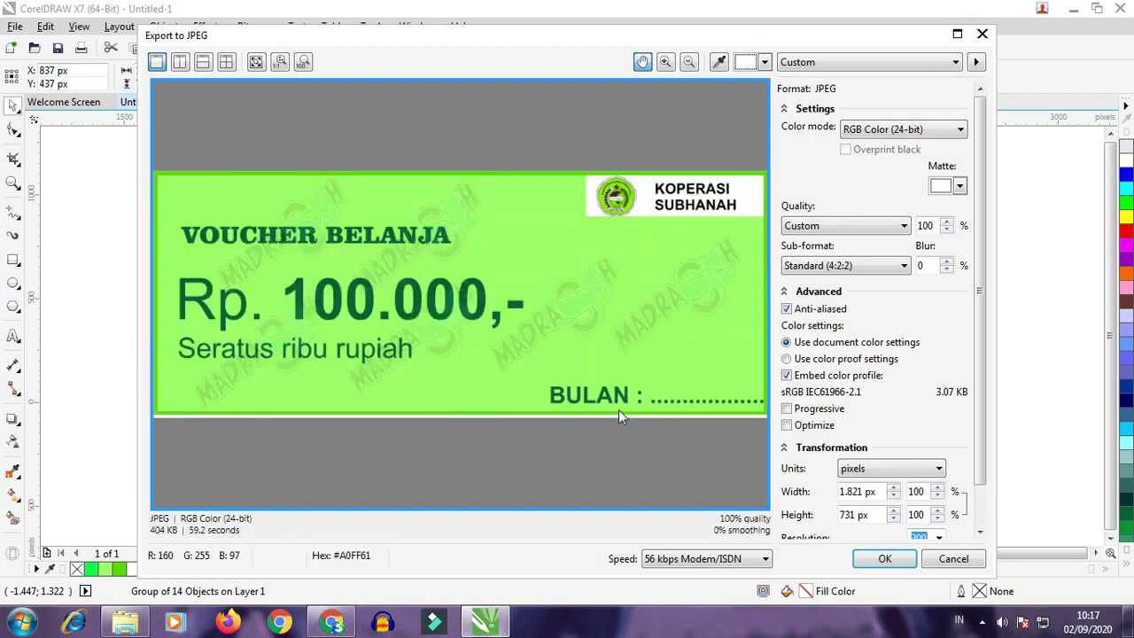
left_click(889, 561)
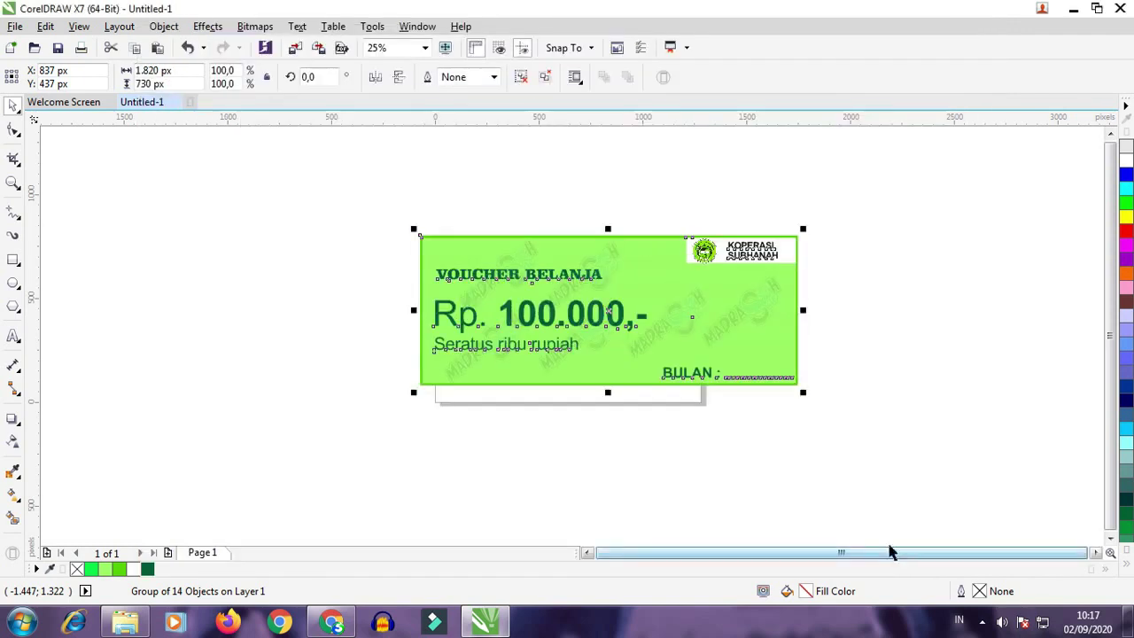
Switch to Windows Explorer, open the exported "vOUCHER HAHAHAHAHA" image from the Pictures library to check it, and close the viewer
mouse_move(128, 627)
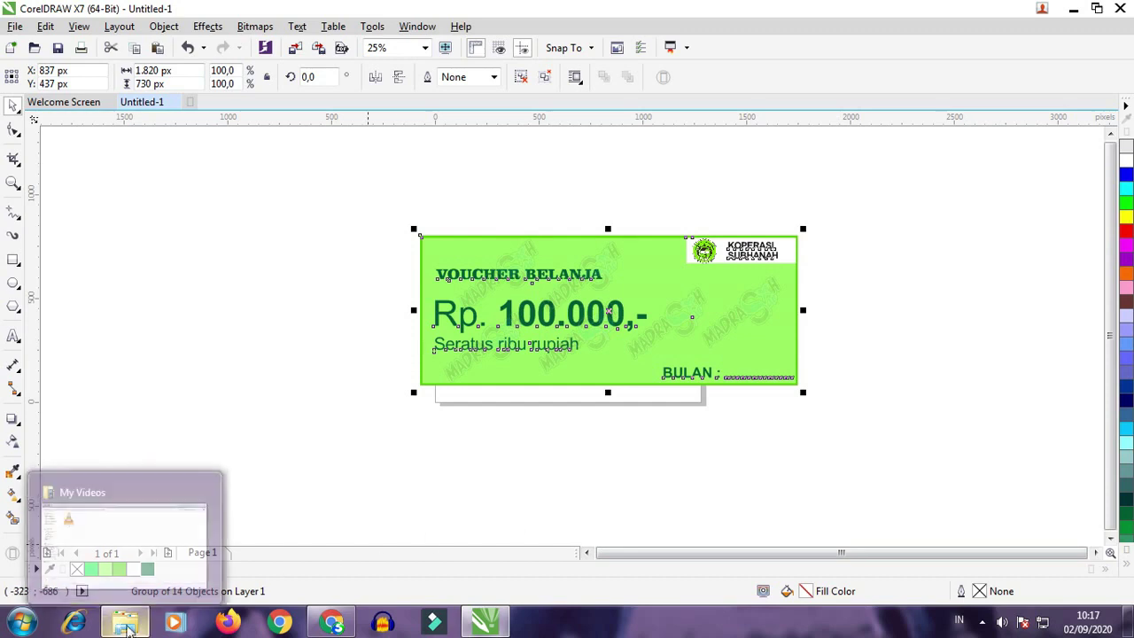
left_click(185, 492)
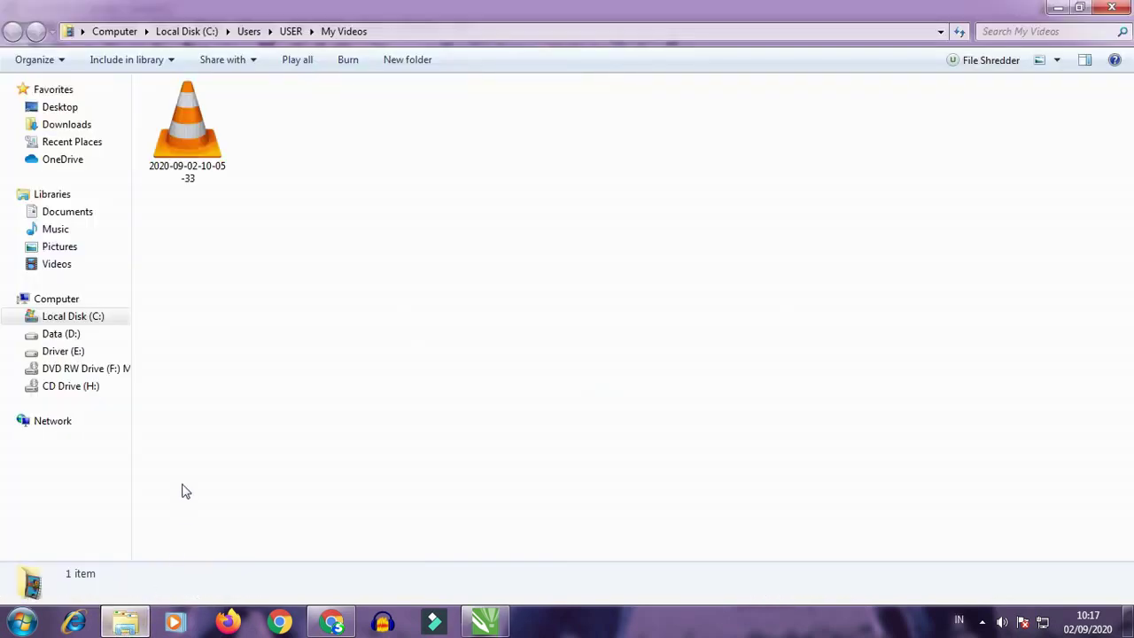
left_click(76, 249)
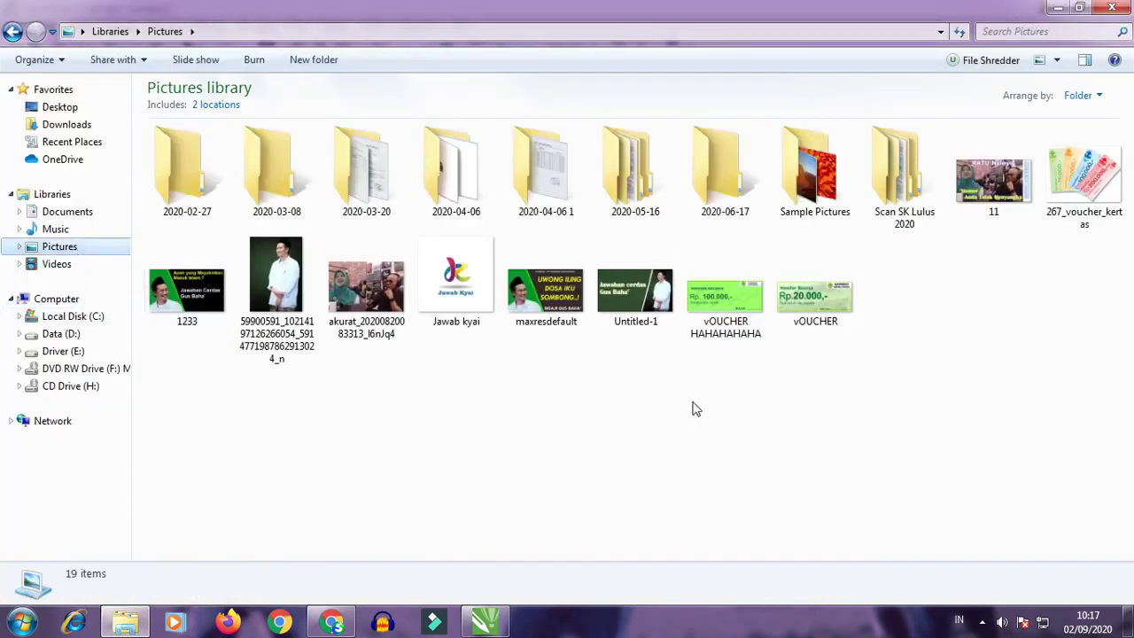
double_click(739, 294)
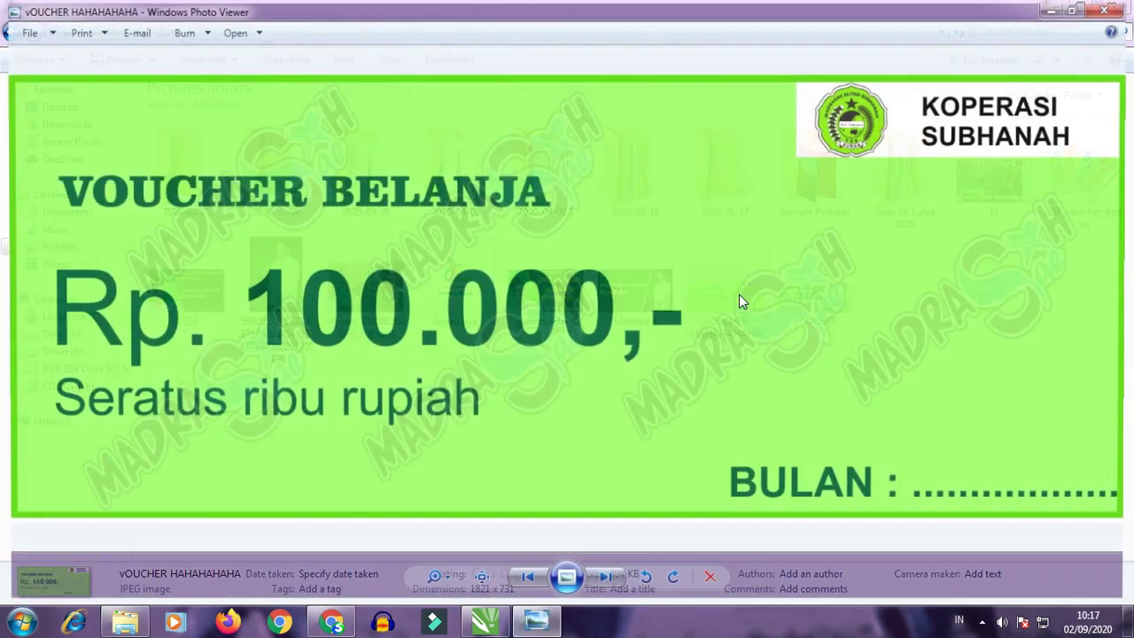
left_click(434, 585)
mouse_move(438, 591)
left_mouse_down()
mouse_move(435, 567)
mouse_move(439, 588)
left_mouse_up()
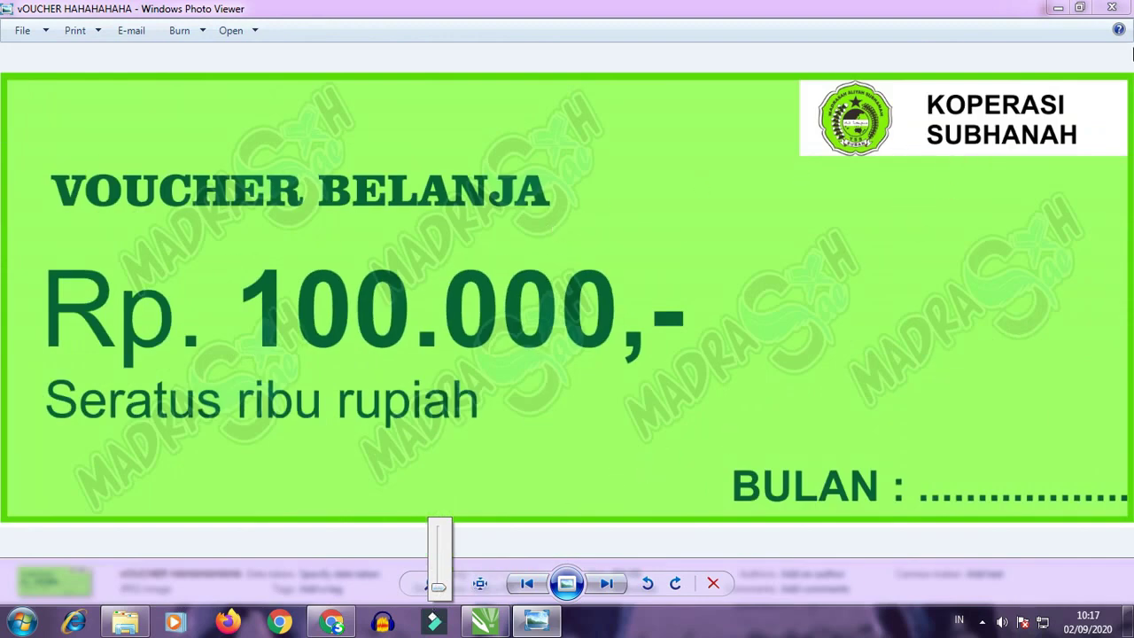
key("Escape")
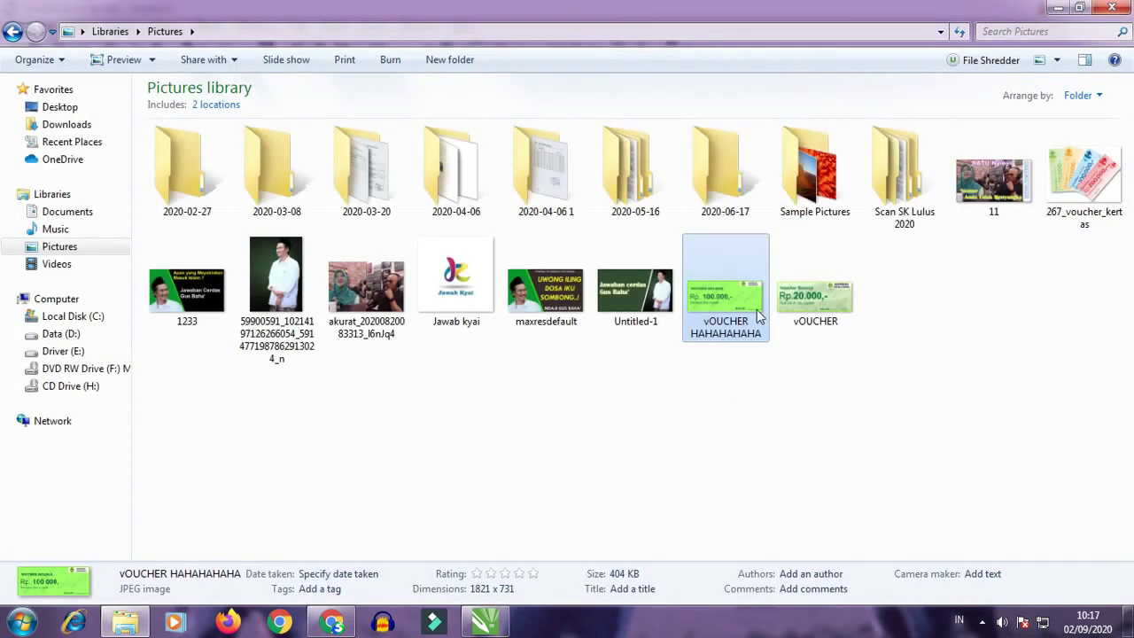
mouse_move(489, 627)
left_click(981, 622)
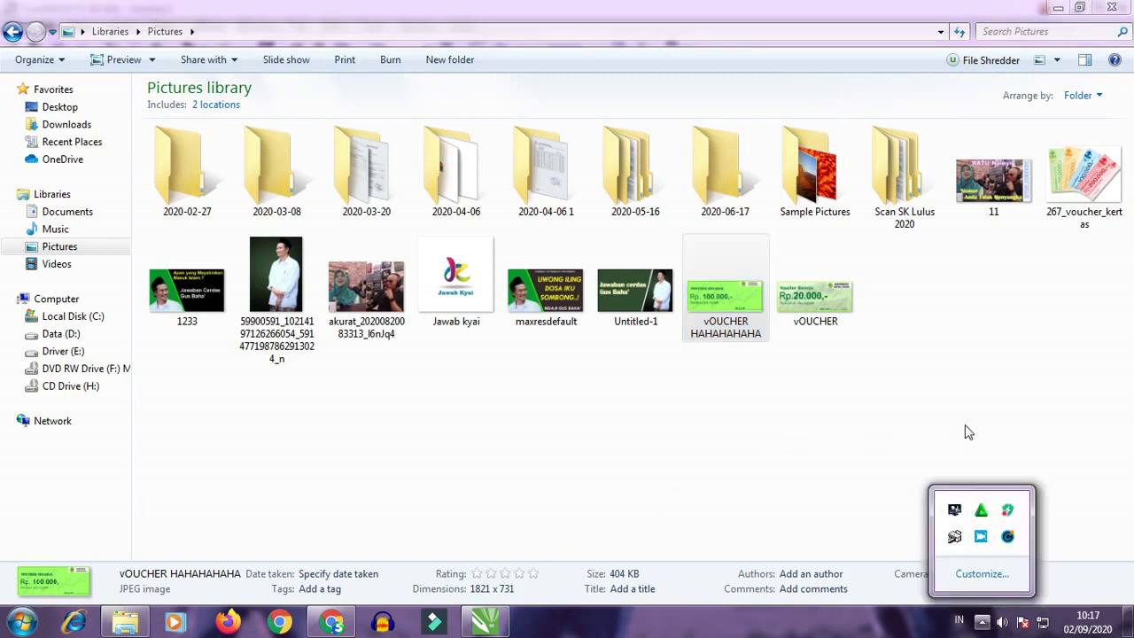
left_click(981, 621)
left_click(981, 621)
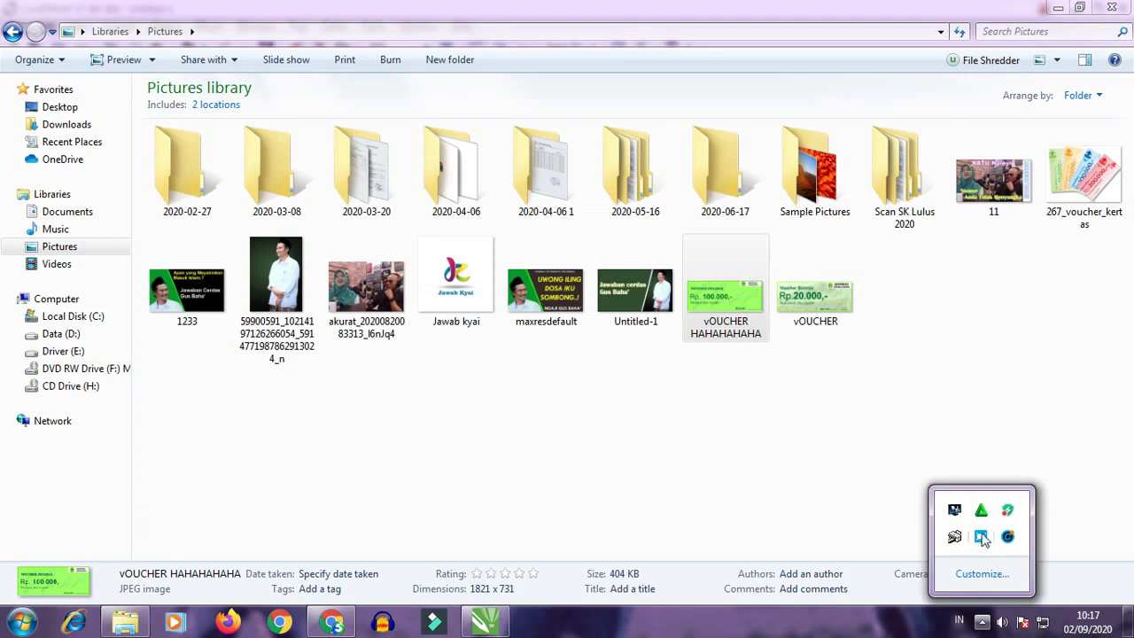